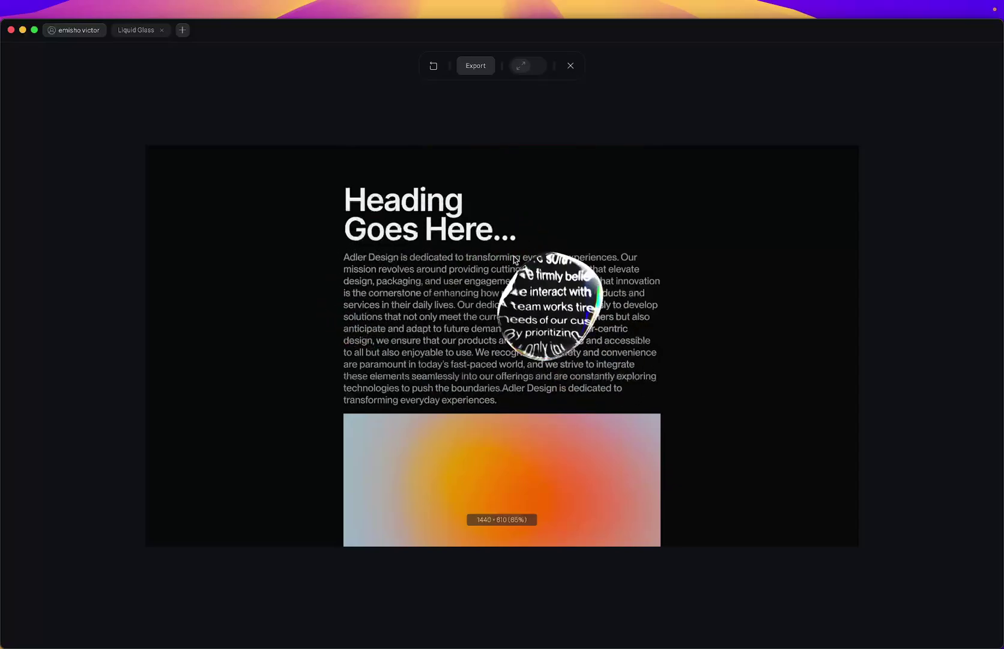
Create a new blank file, dismiss the starter templates and select the default rectangle.
click(183, 30)
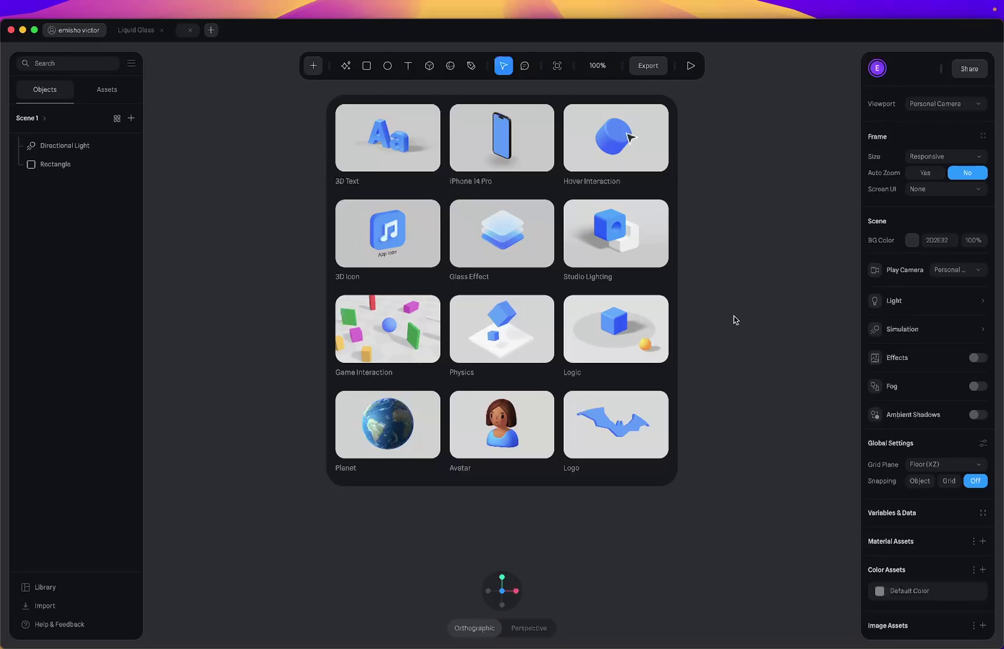
click(735, 320)
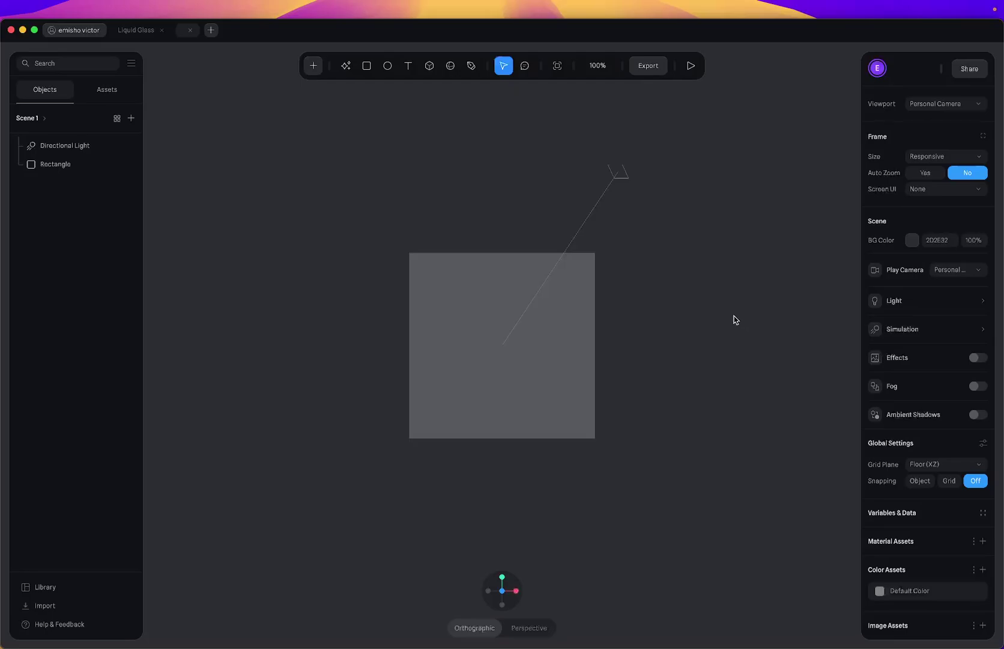
click(518, 334)
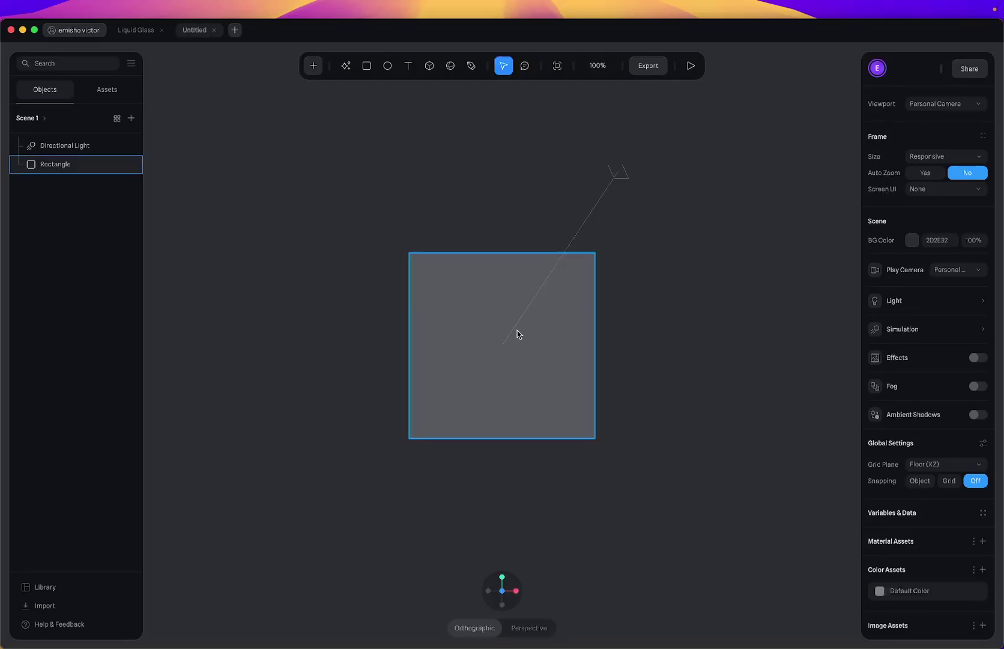
click(442, 305)
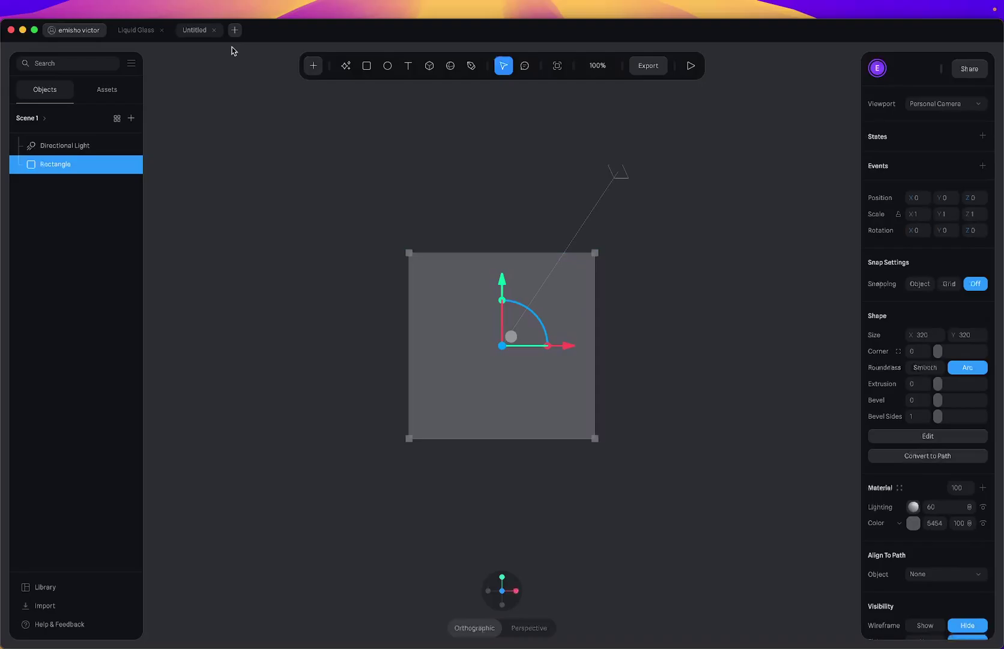
Check the background rectangle's properties in the Liquid Glass file, and return to the untitled file.
click(139, 35)
click(356, 212)
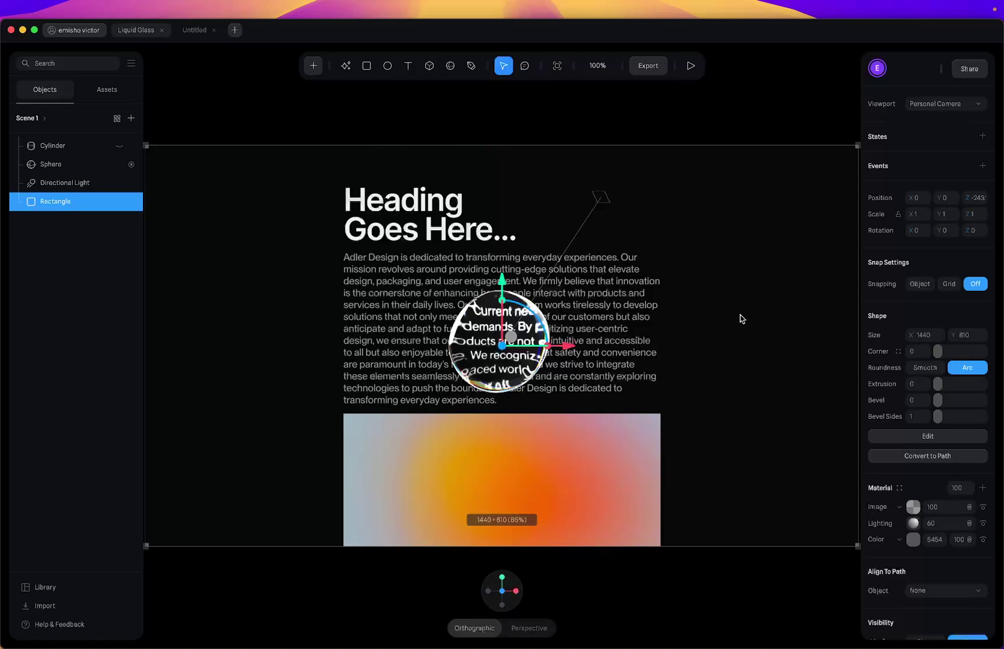
click(194, 37)
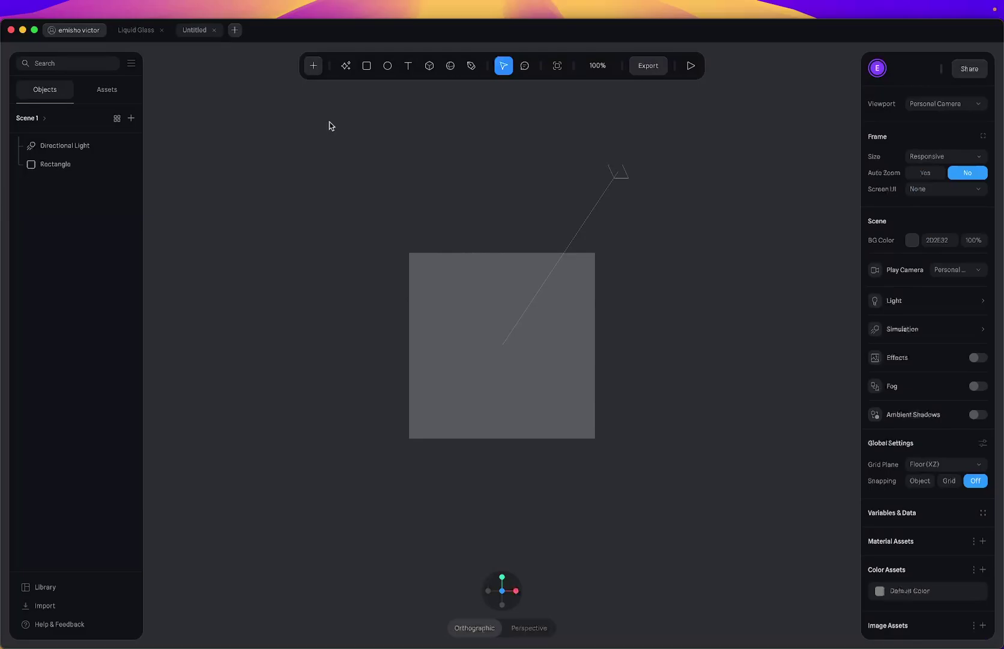
Resize the default rectangle to 1440 × 810 and preview the scene.
click(457, 271)
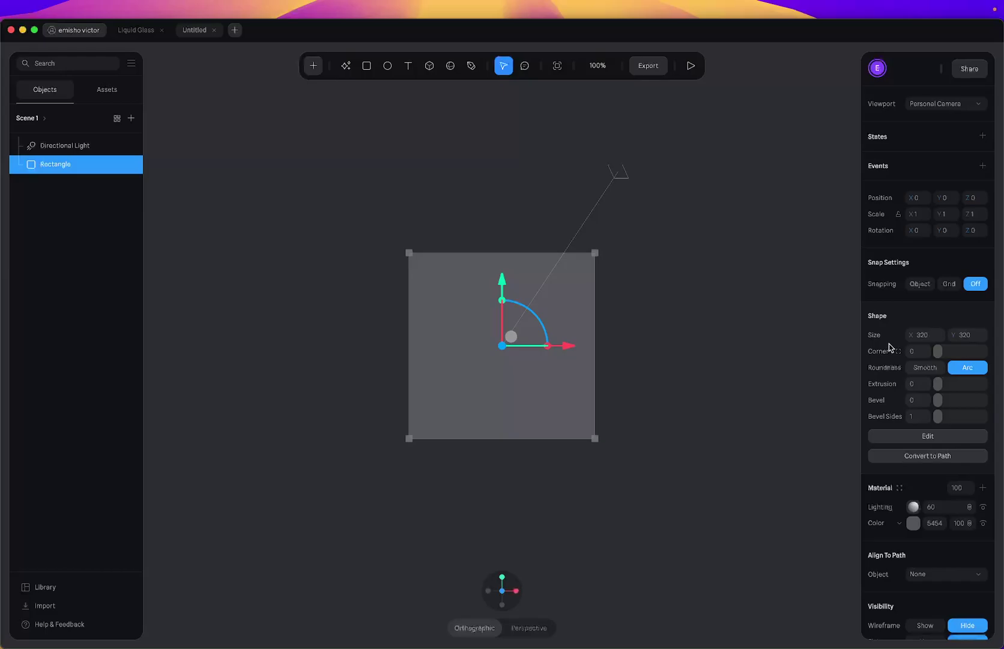
click(927, 337)
text(1440)
key(Return)
click(961, 336)
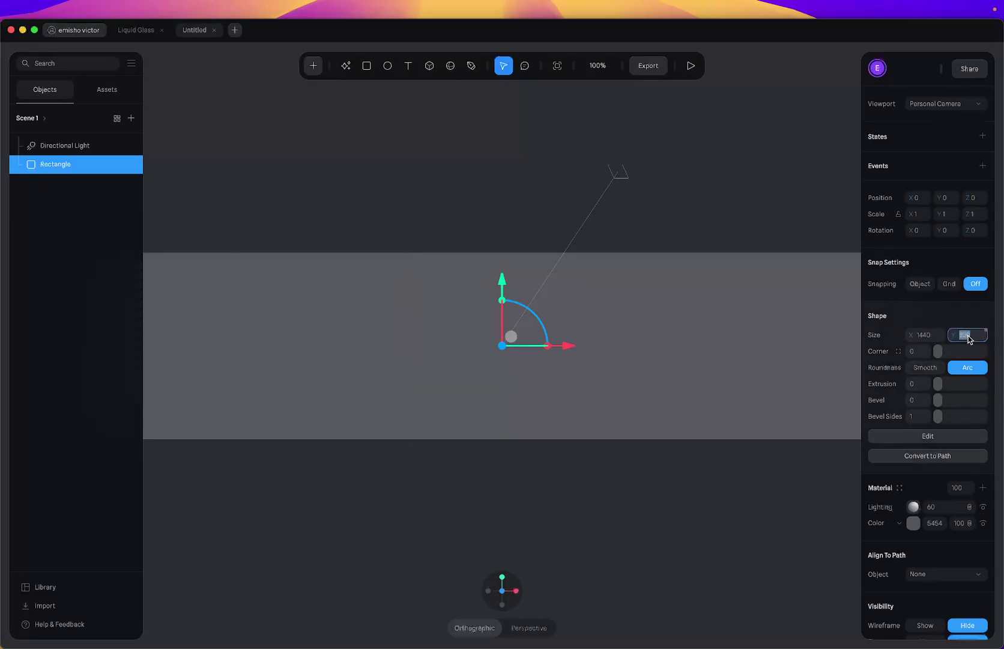
text(810)
key(Return)
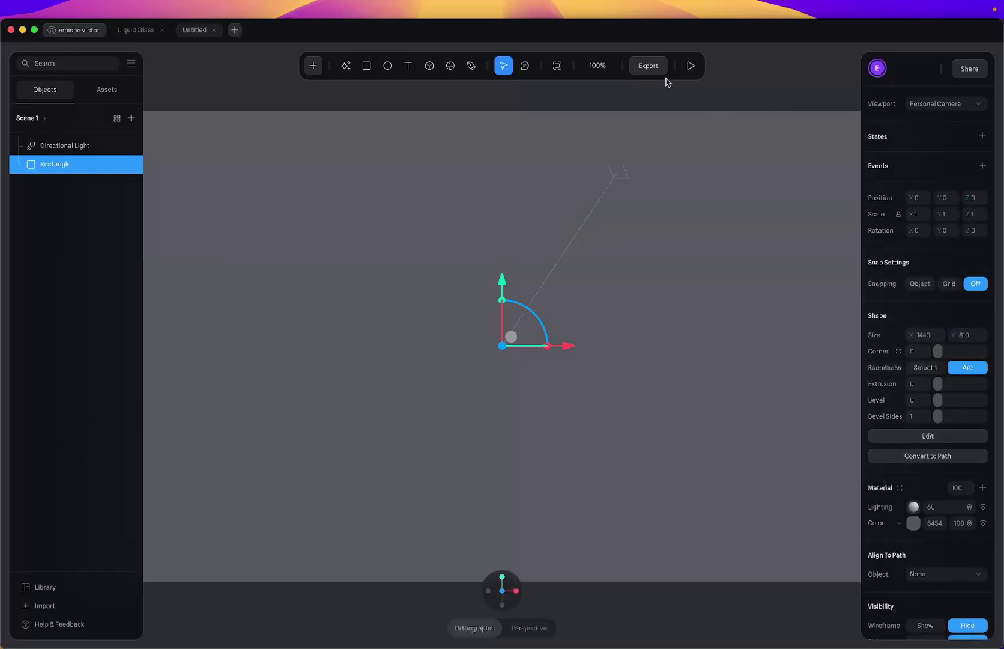
click(692, 66)
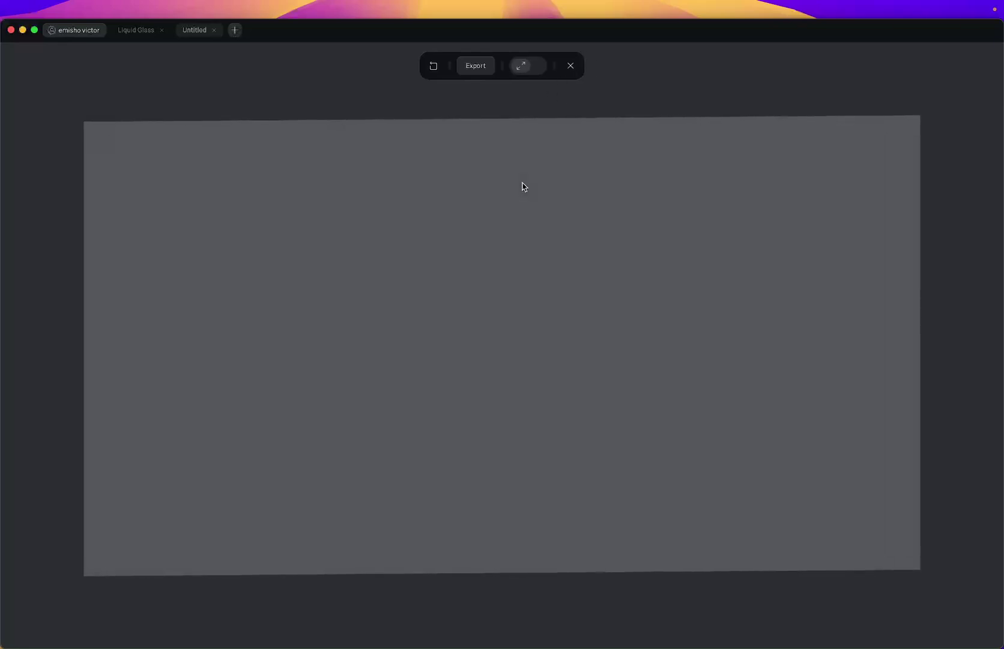
click(570, 64)
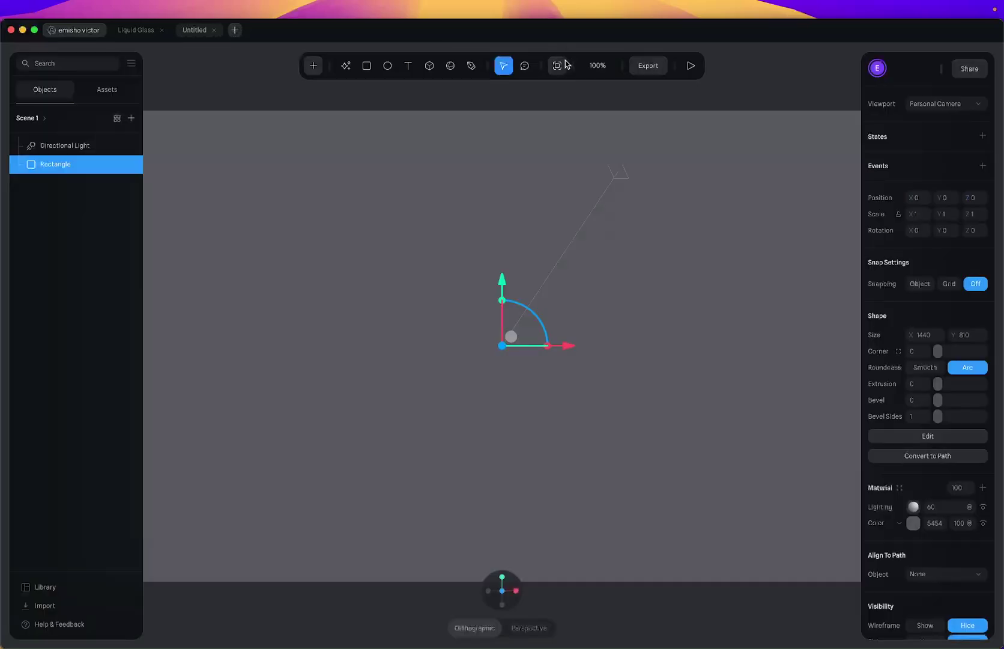
Set the scene frame to a custom size of 1440 × 810 and preview the result.
click(537, 150)
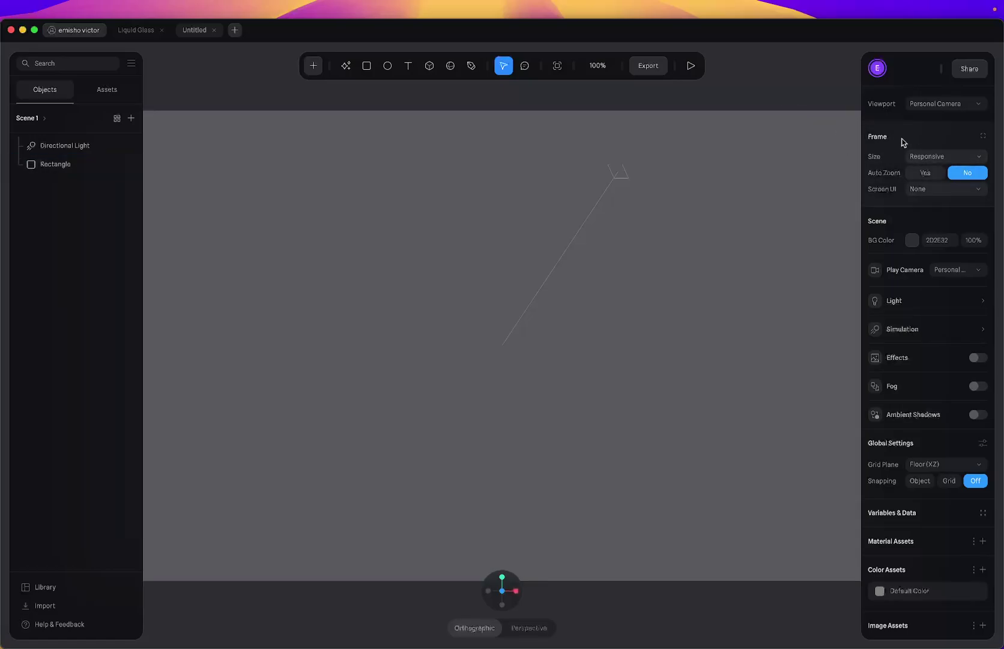
click(930, 157)
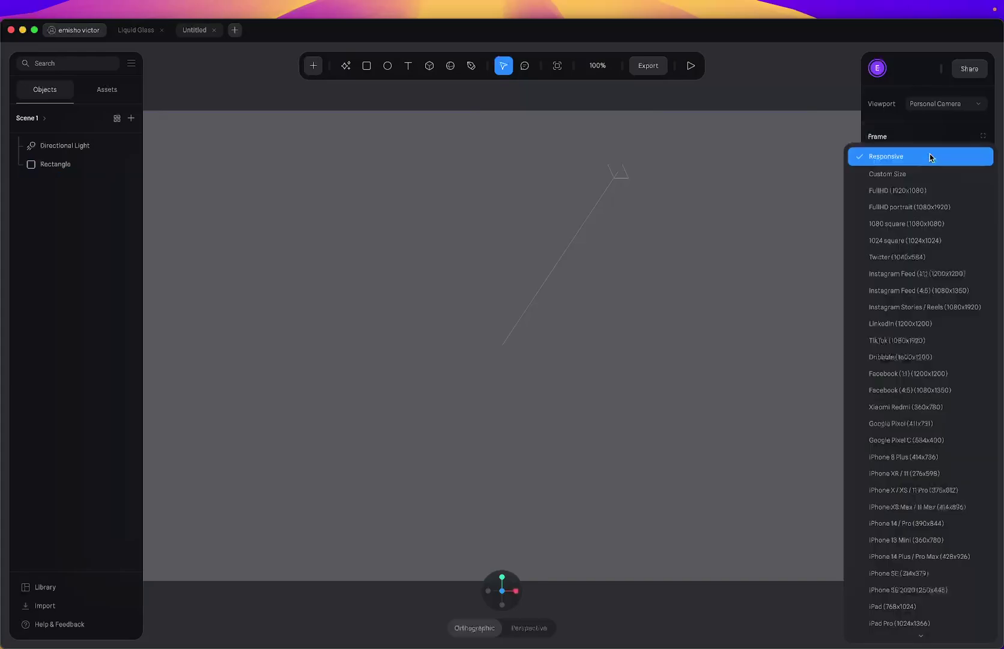
click(917, 173)
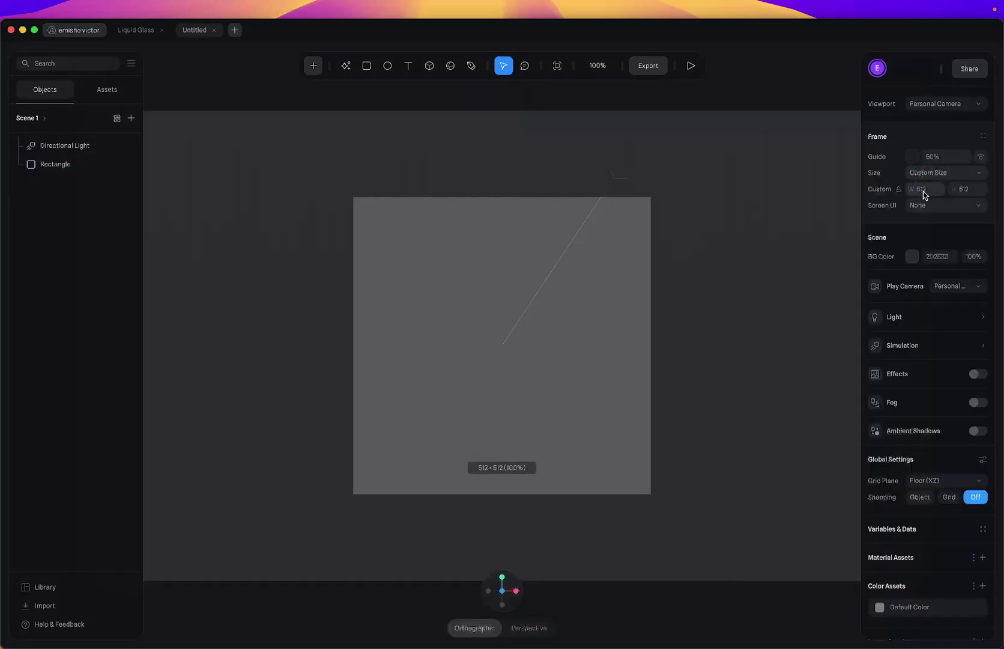
click(929, 190)
text(1440)
click(964, 190)
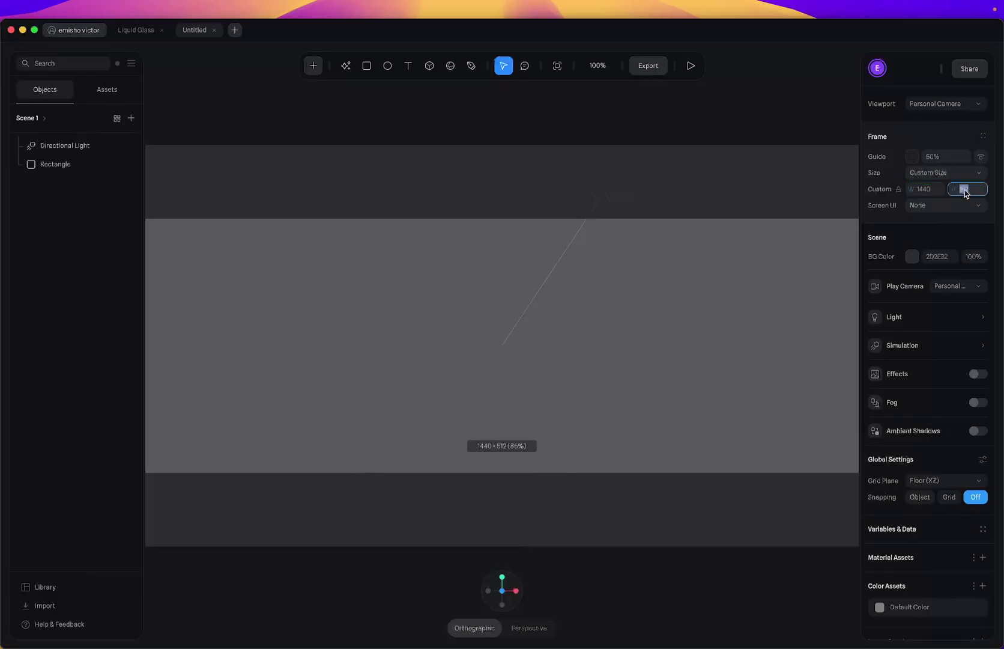
text(810)
key(Return)
click(692, 64)
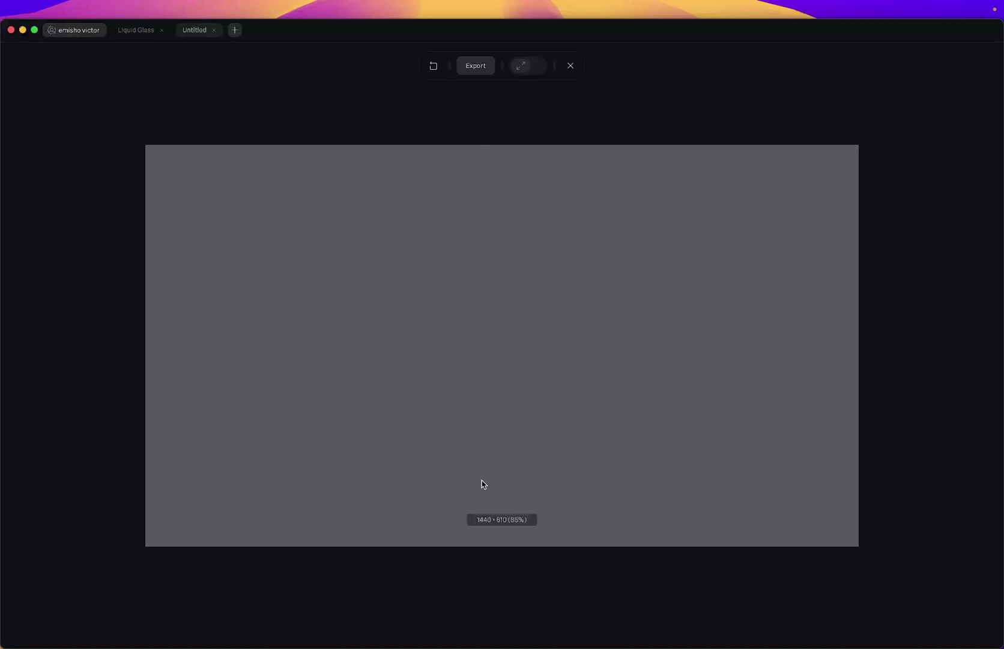
click(570, 65)
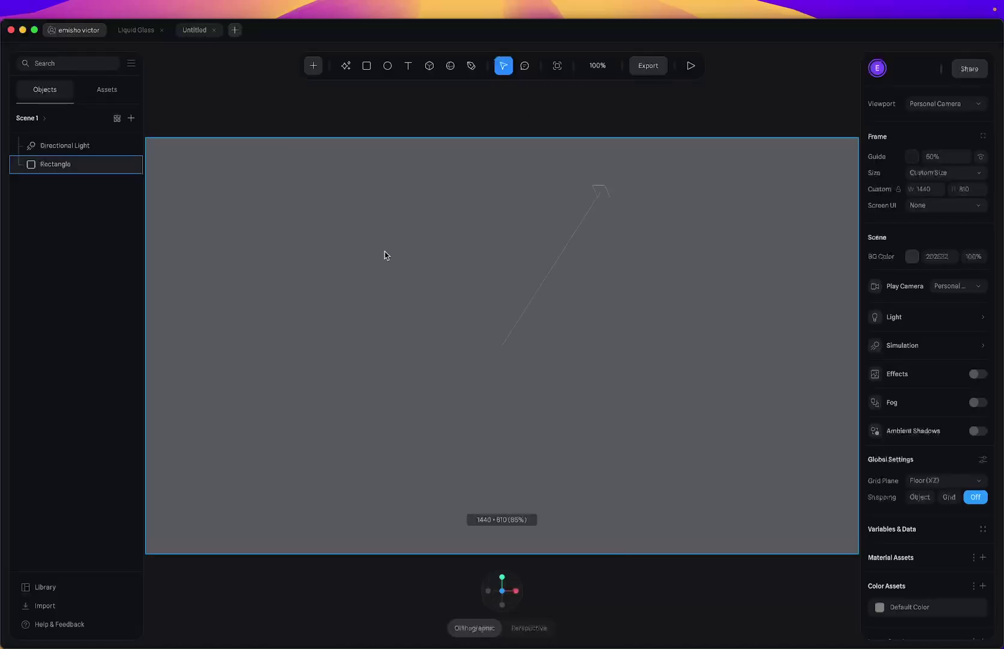
Add an image layer to the rectangle's material, upload the "Heading Goes Here..." page image and preview it.
click(329, 233)
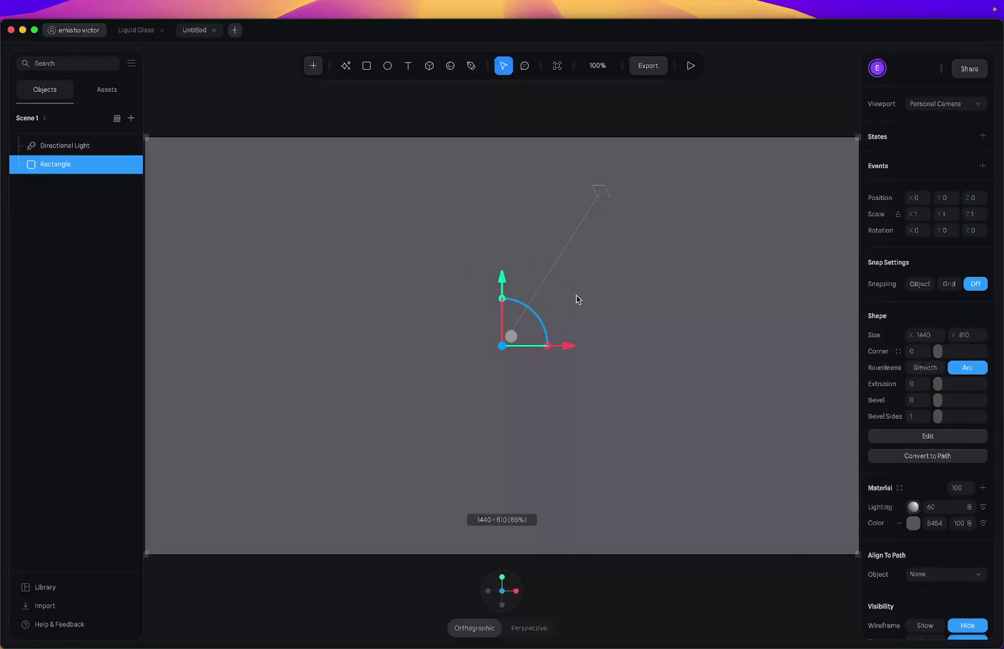
click(984, 487)
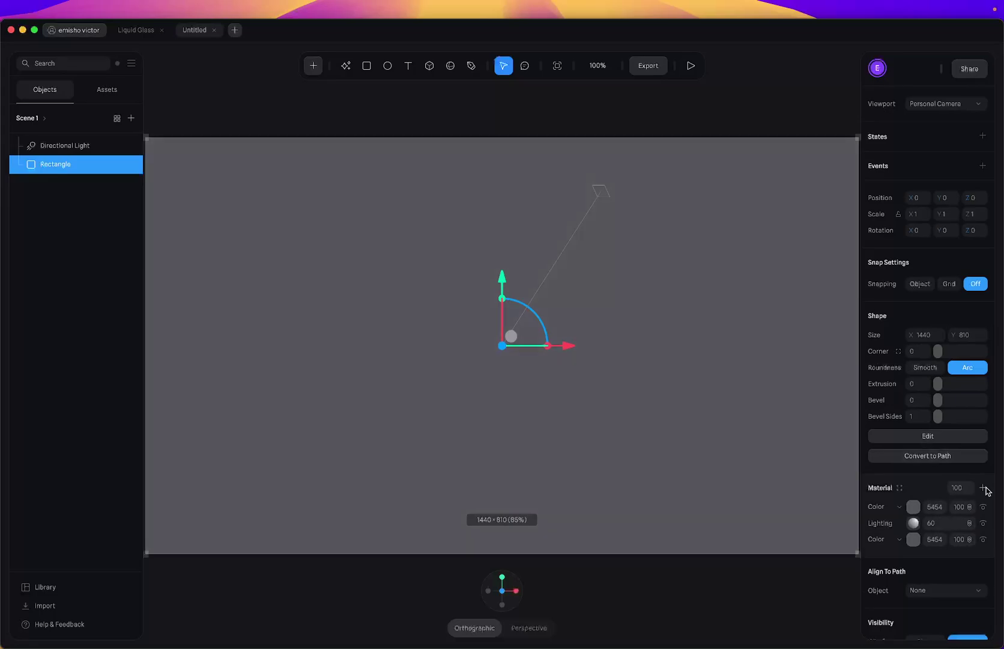
click(914, 506)
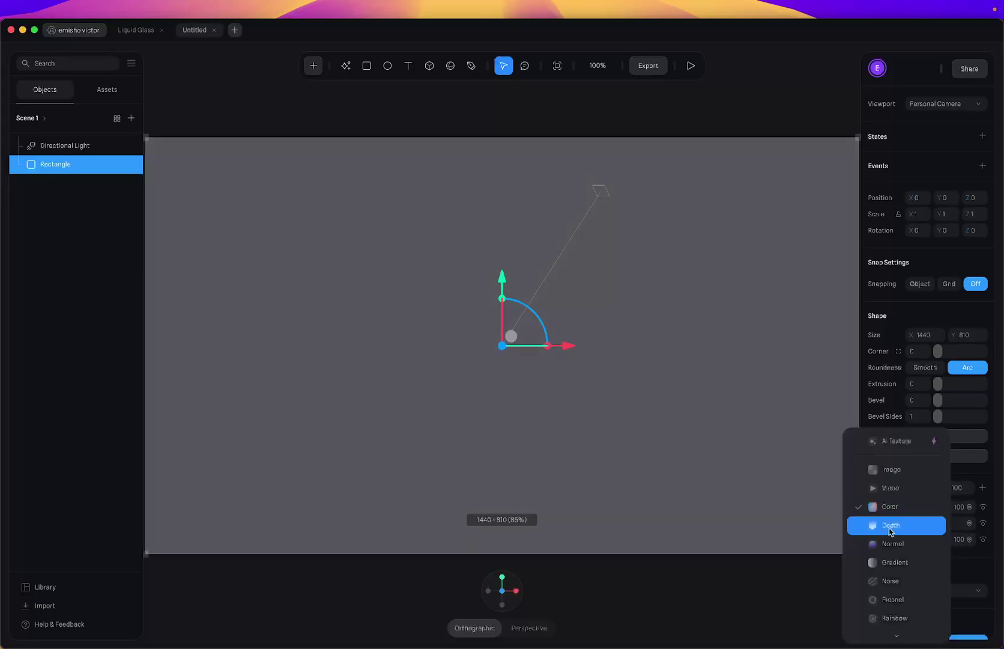
click(892, 469)
click(912, 506)
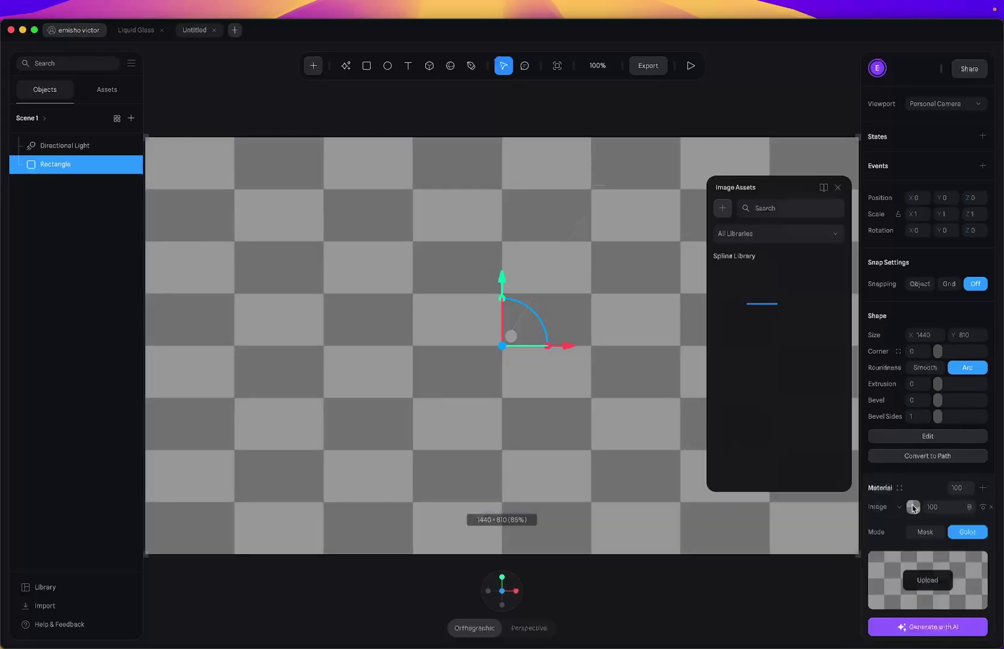
click(929, 579)
click(928, 580)
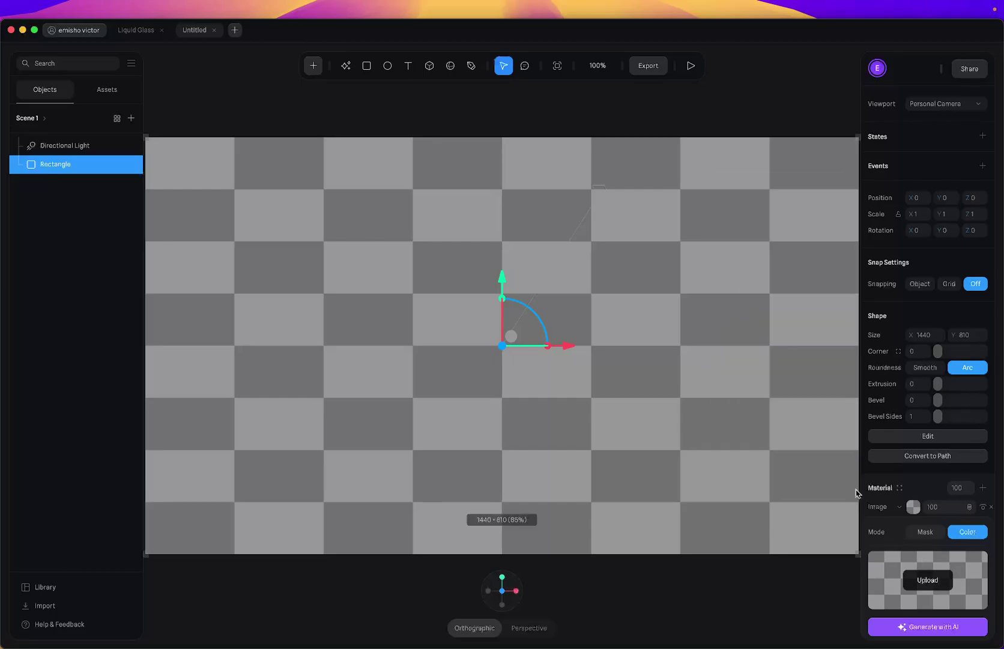
double_click(381, 385)
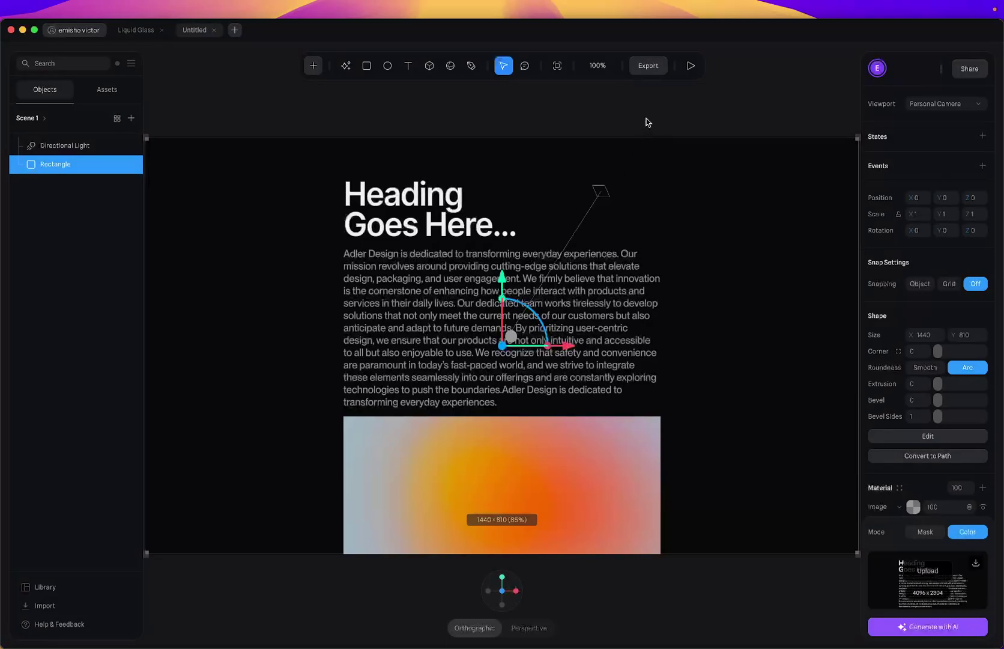
click(690, 66)
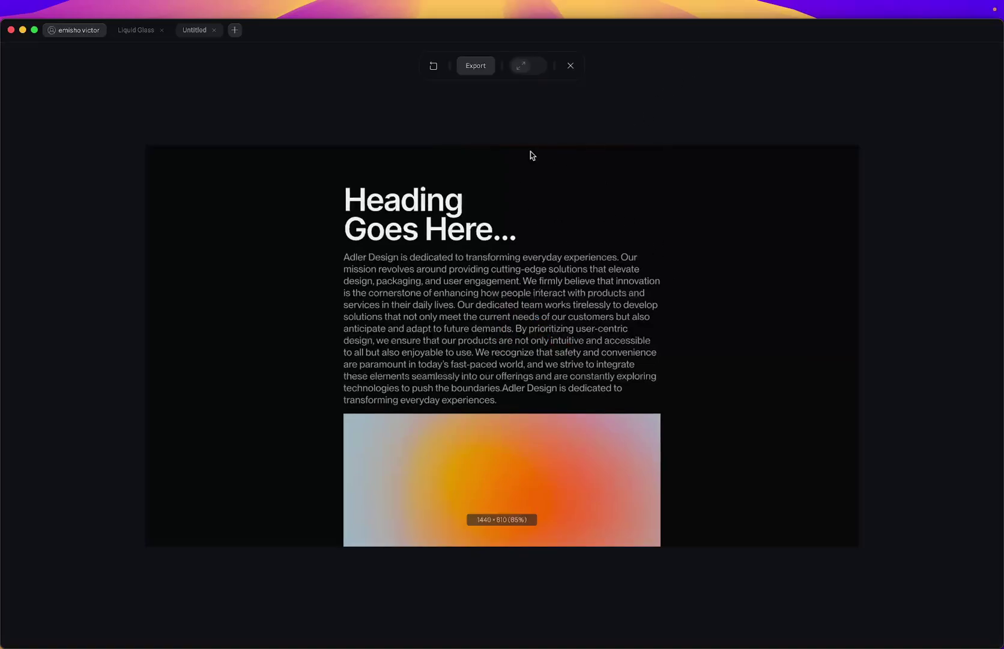
click(571, 65)
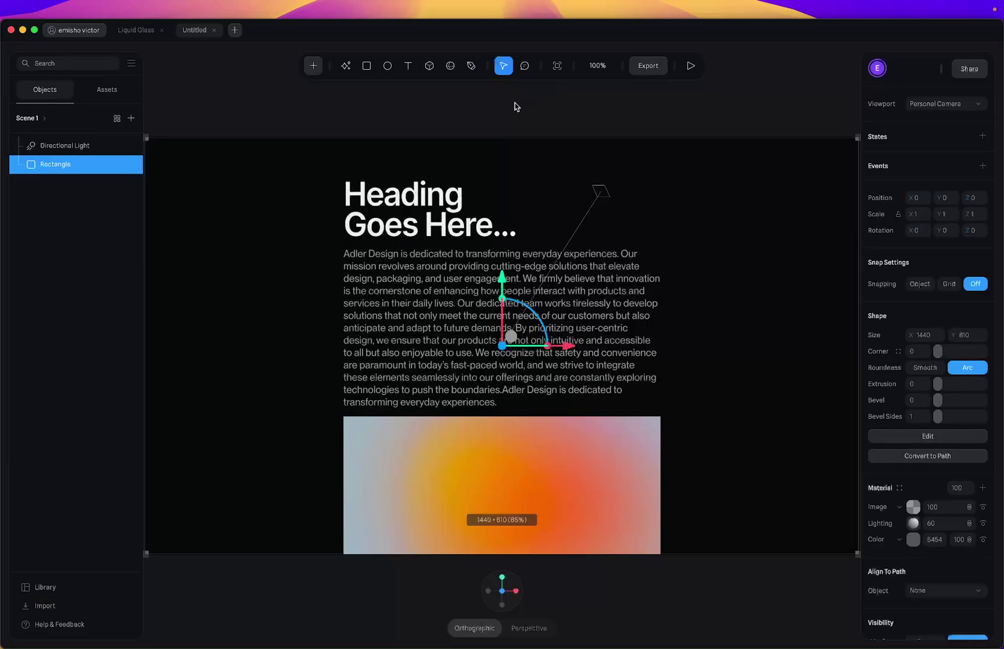
Add a sphere near the middle of the page and scale it uniformly to 3.
click(312, 65)
scroll(351, 292, down, 5)
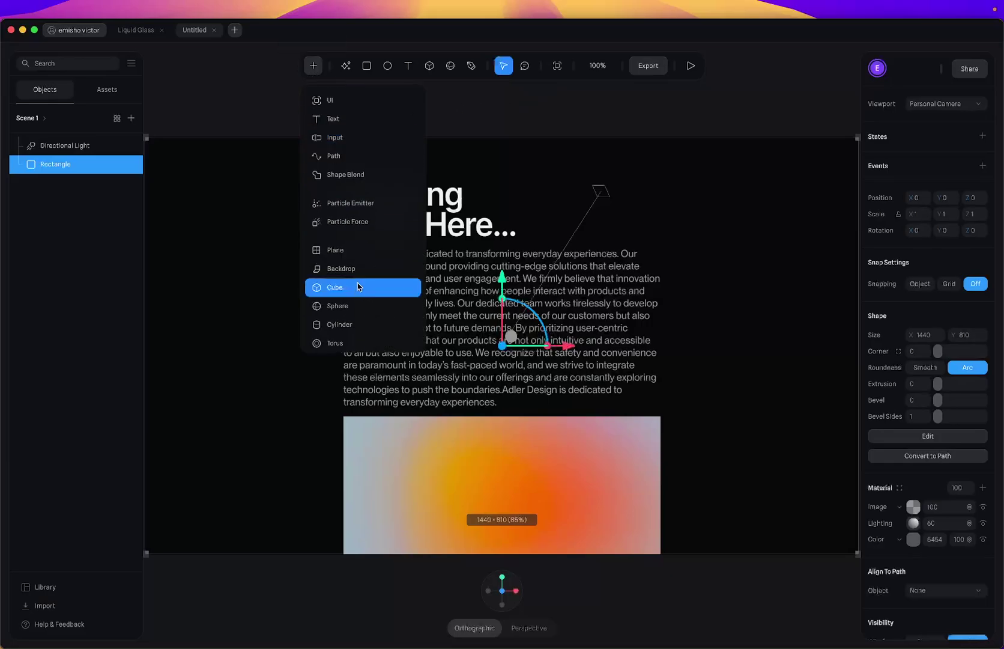
click(342, 304)
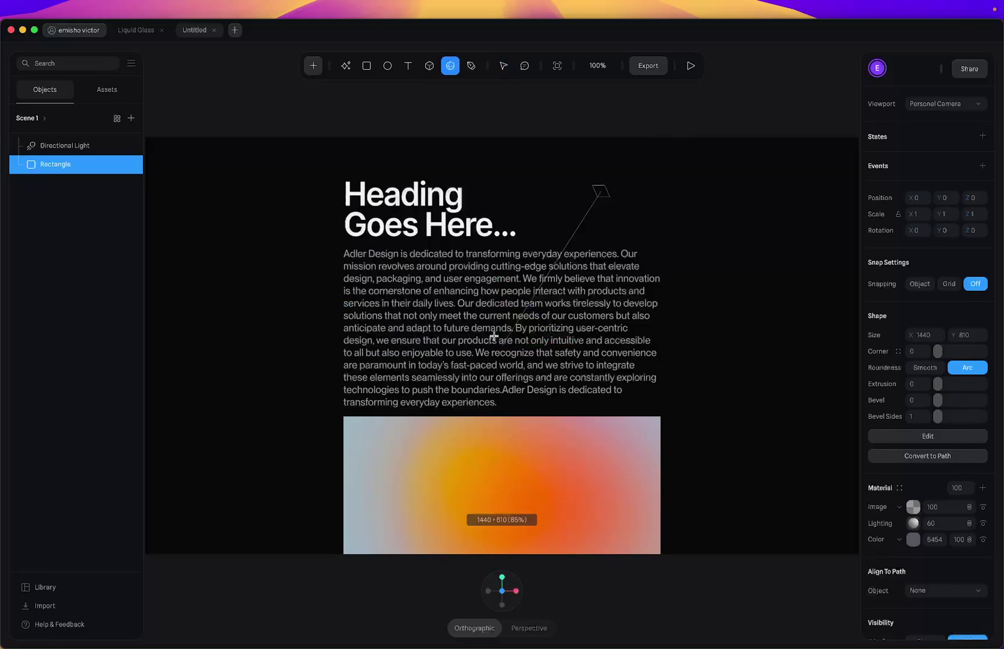
click(495, 335)
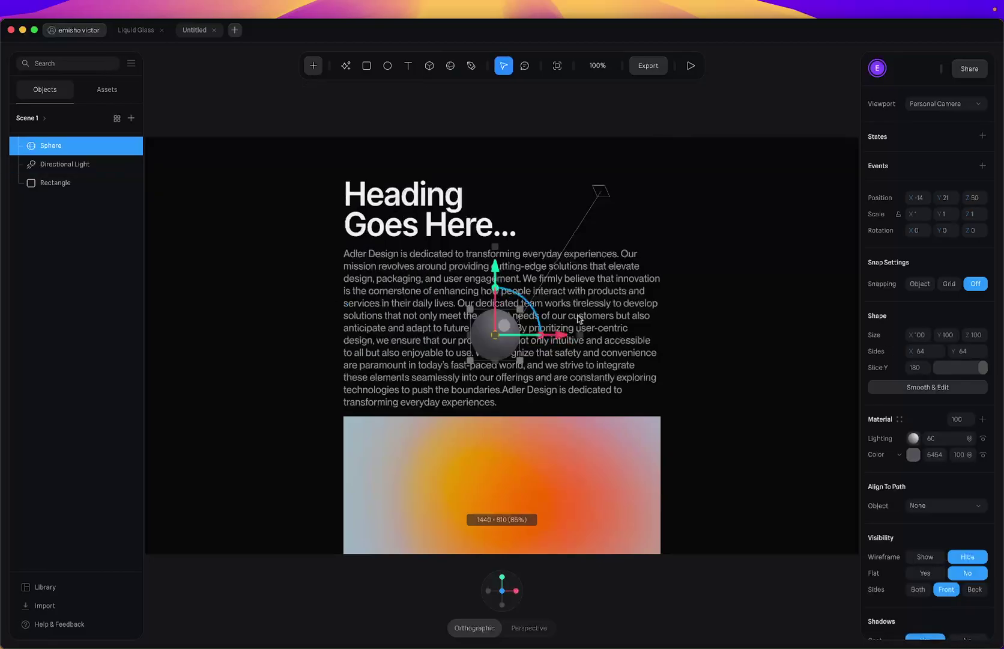
click(917, 215)
text(3)
key(Return)
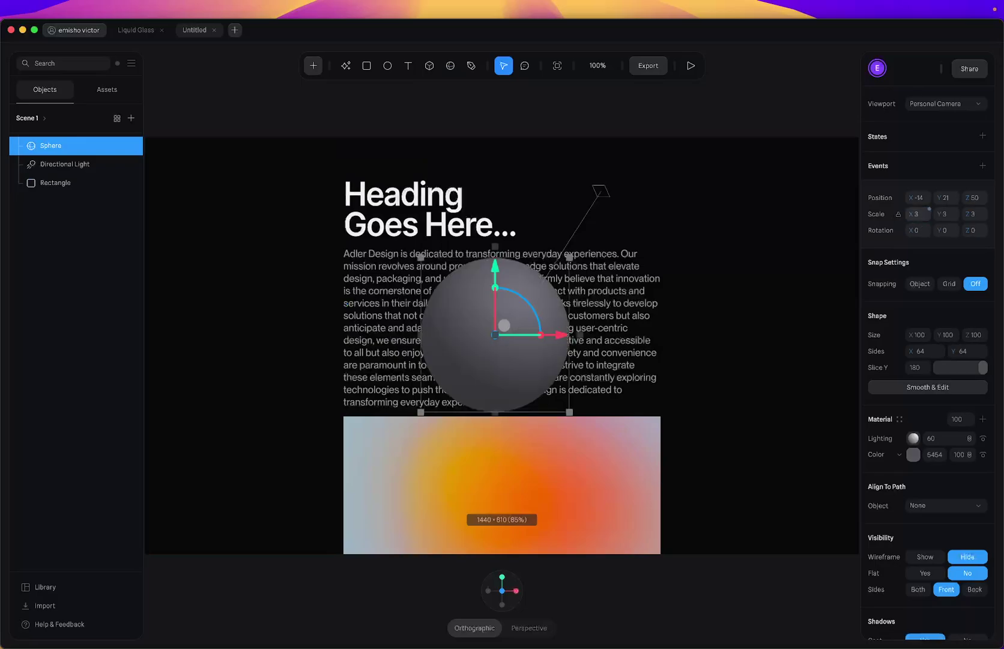
Set the sphere's X, Y and Z position to 0 and deselect it.
click(919, 199)
text(0)
click(946, 198)
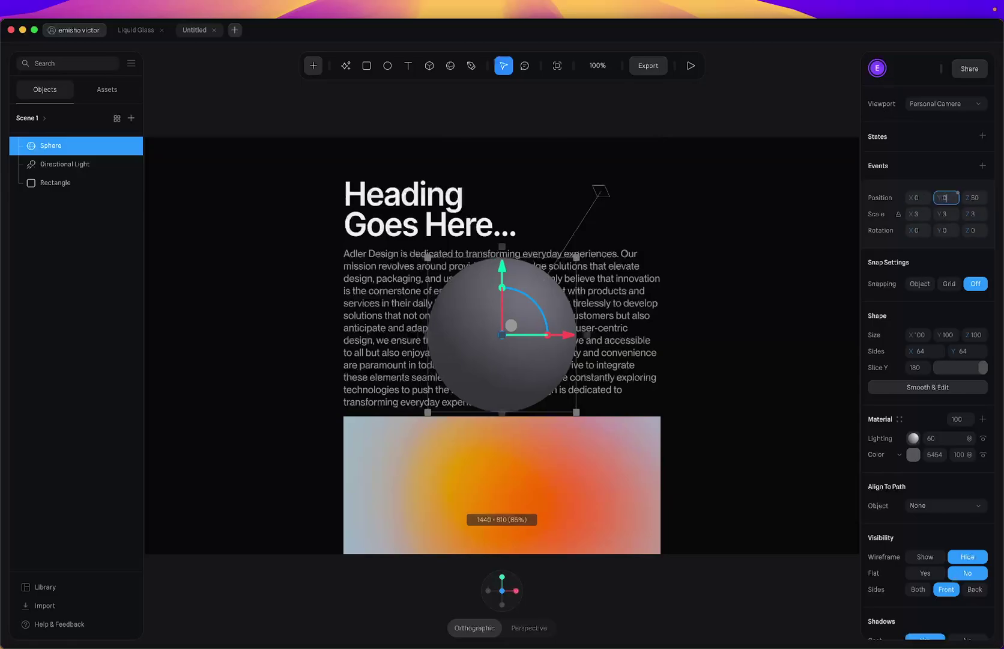
text(0)
click(976, 199)
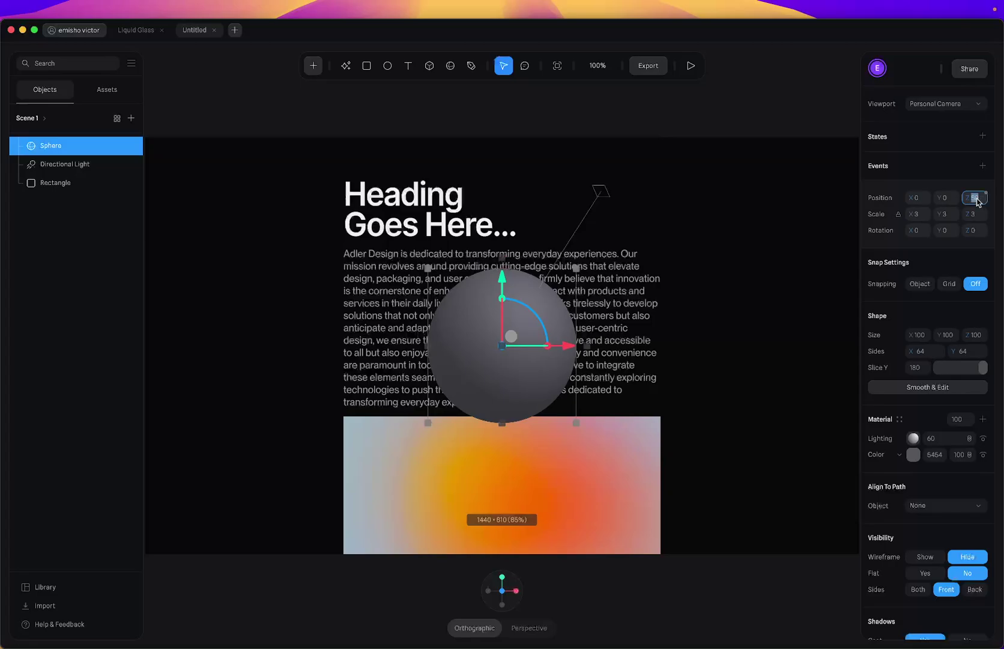
text(0)
key(Return)
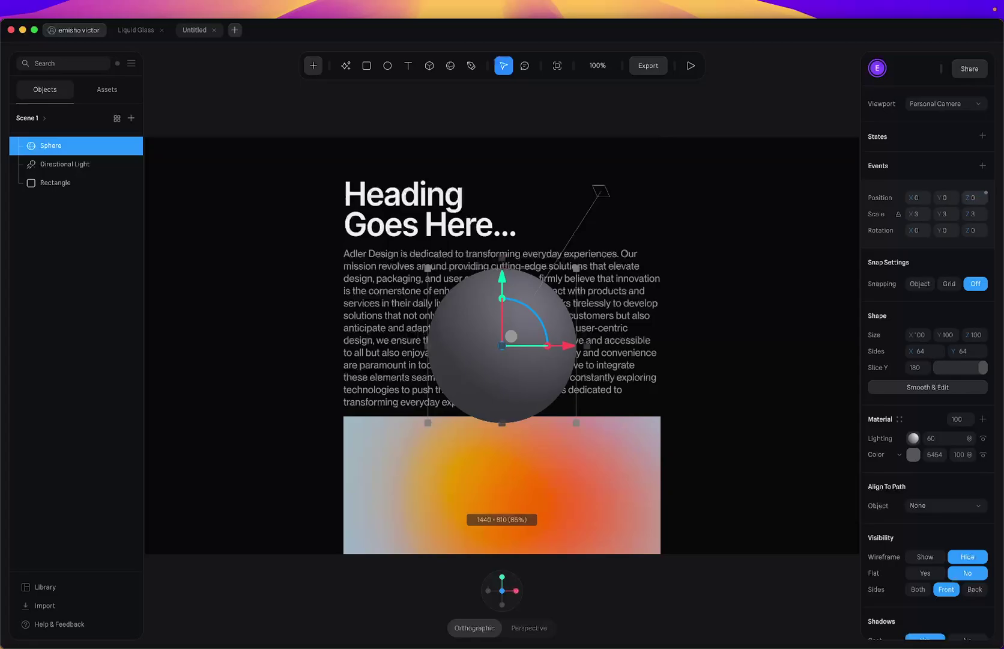
click(618, 112)
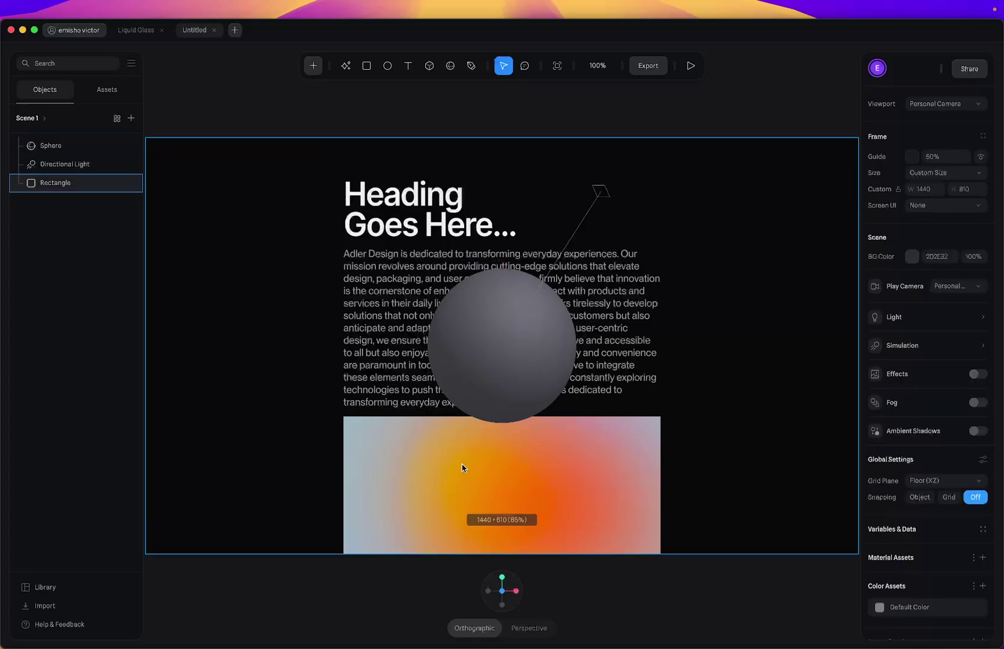
Move the page rectangle back behind the sphere along Z, to a Z position of about -489.
click(469, 409)
click(423, 452)
scroll(441, 453, down, 1)
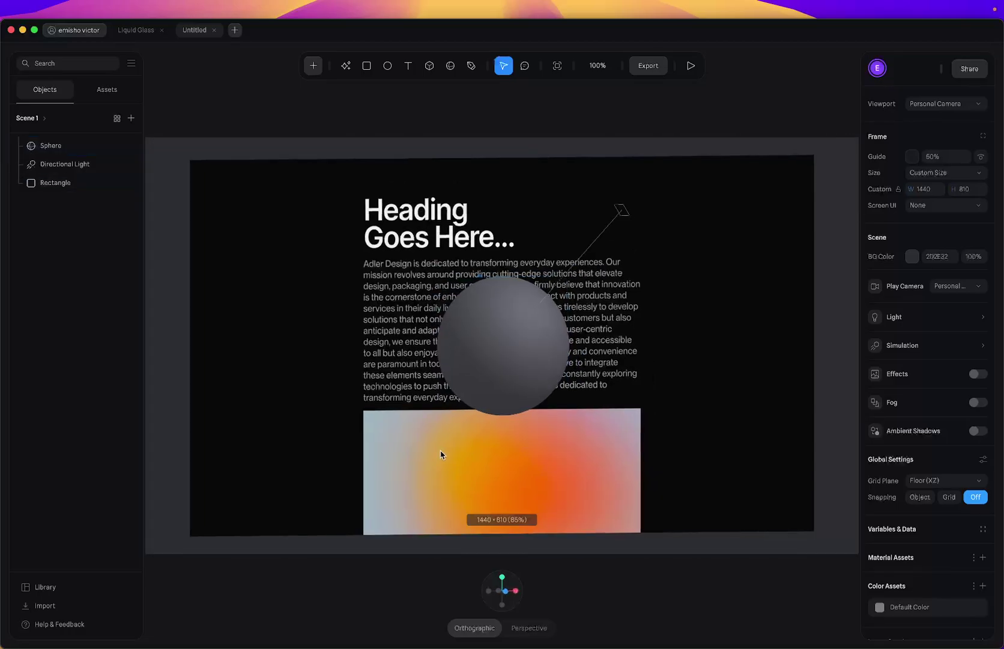
middle_drag(442, 453, 502, 449)
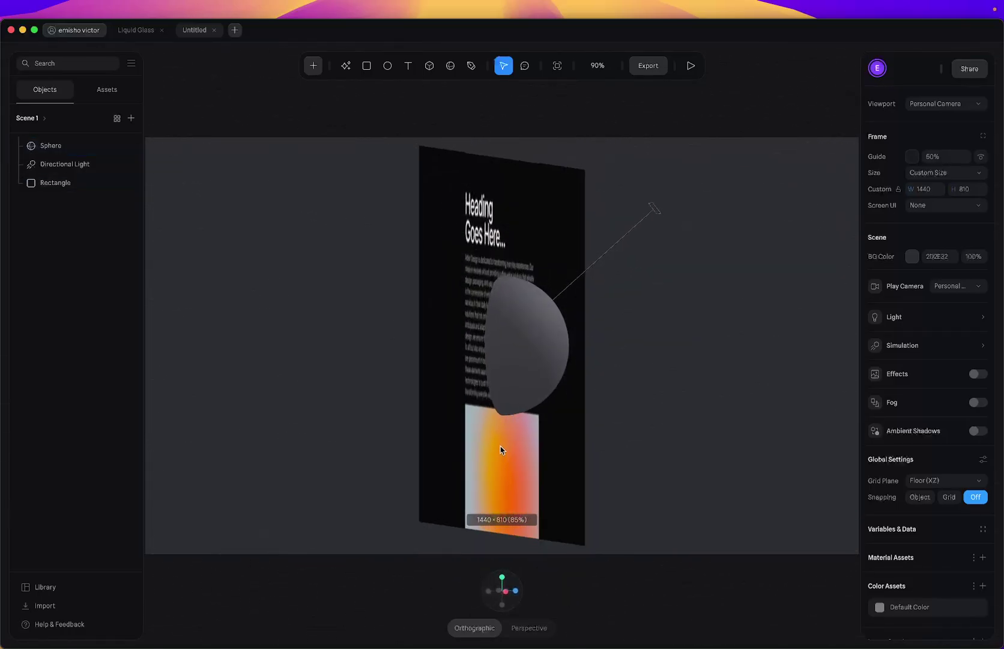
click(511, 331)
click(487, 269)
click(487, 194)
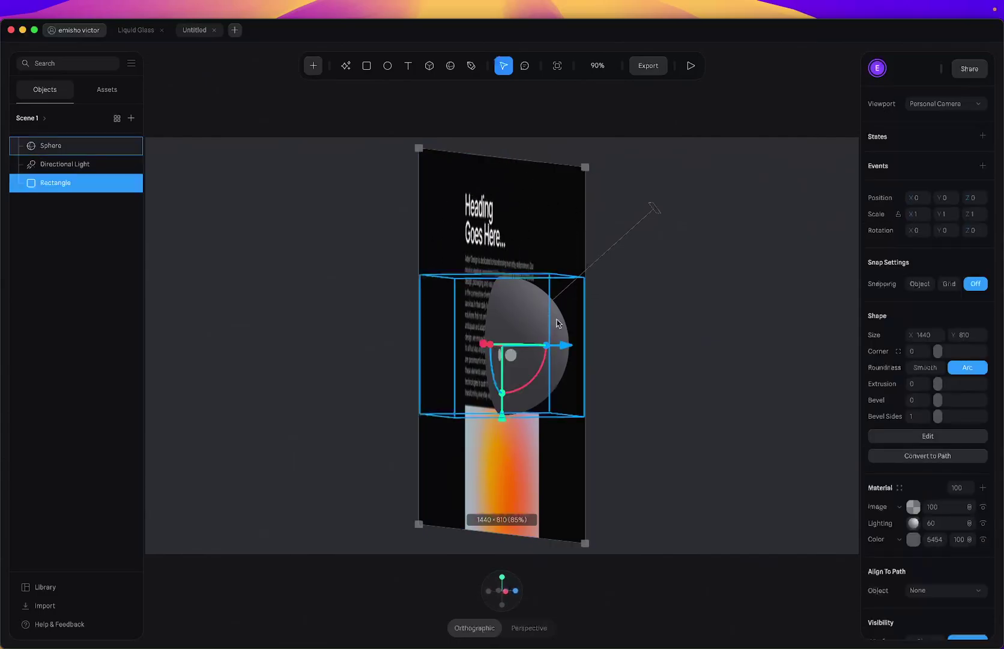
middle_drag(700, 383, 663, 392)
middle_drag(774, 390, 760, 414)
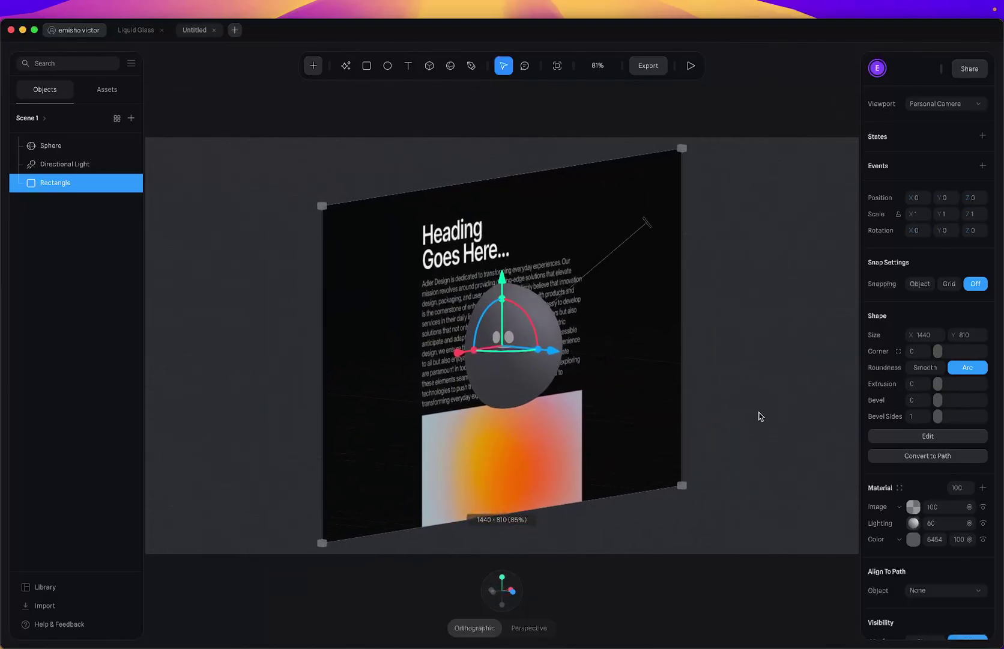
drag(546, 355, 404, 311)
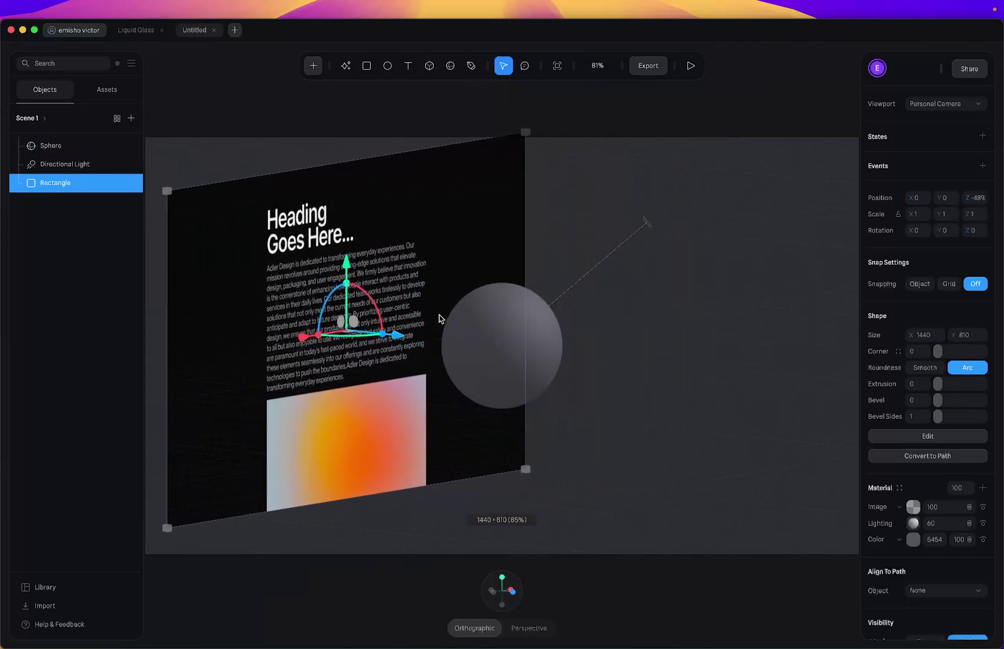
Change the sphere's color layer to Glass and set its lighting layer's blend mode to Screen.
click(515, 347)
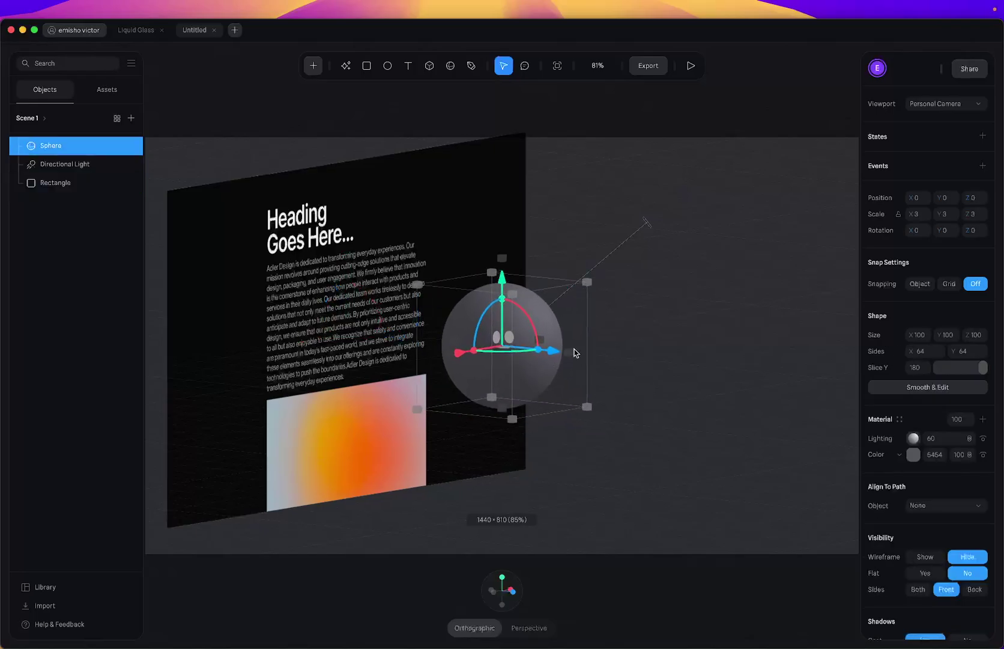
click(456, 595)
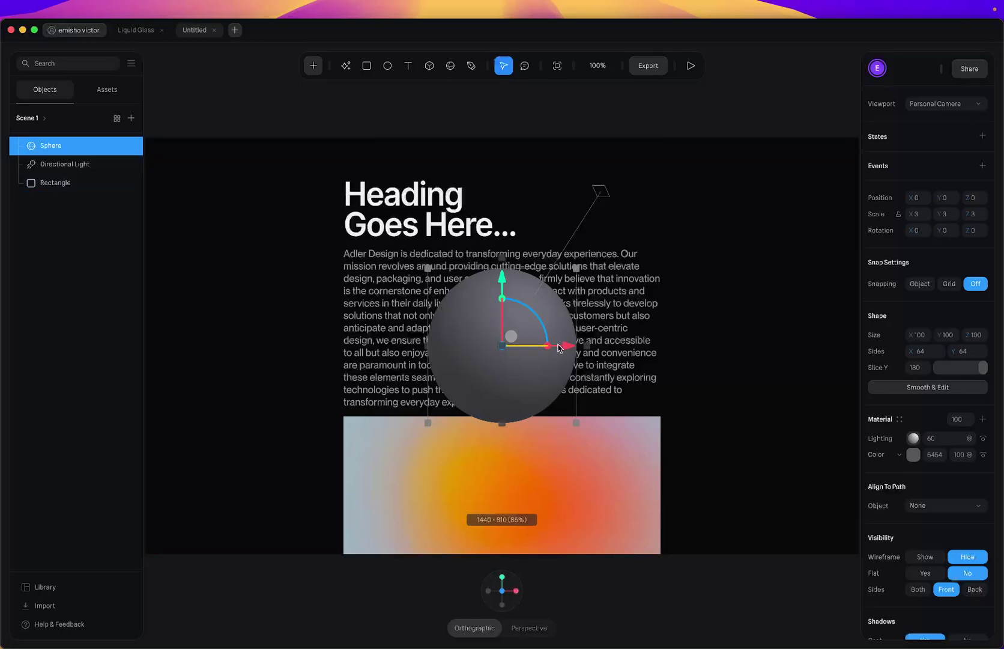
click(902, 457)
scroll(901, 481, down, 2)
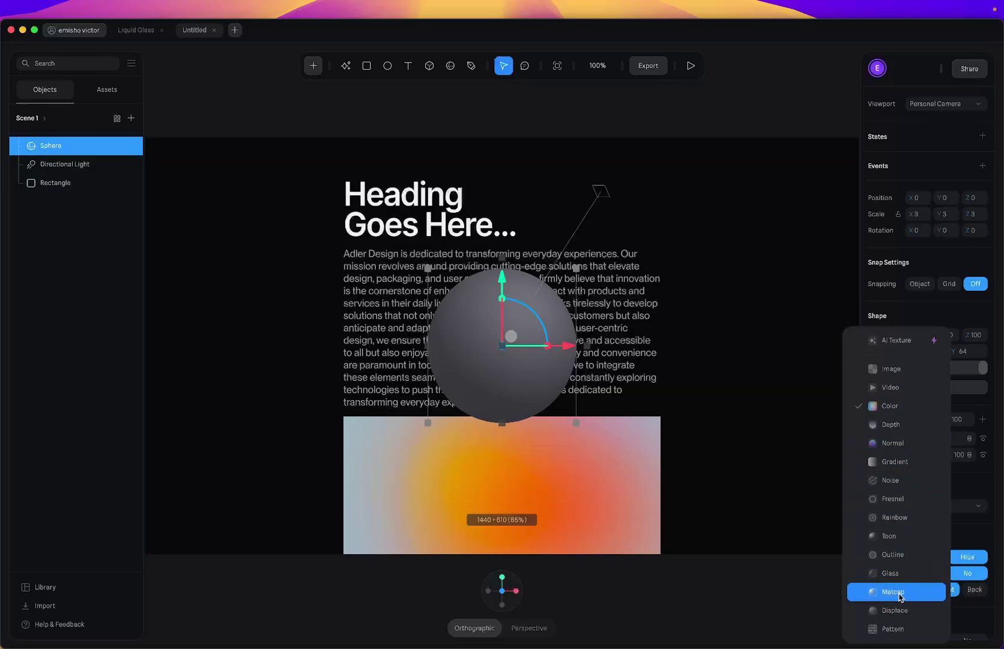
click(894, 572)
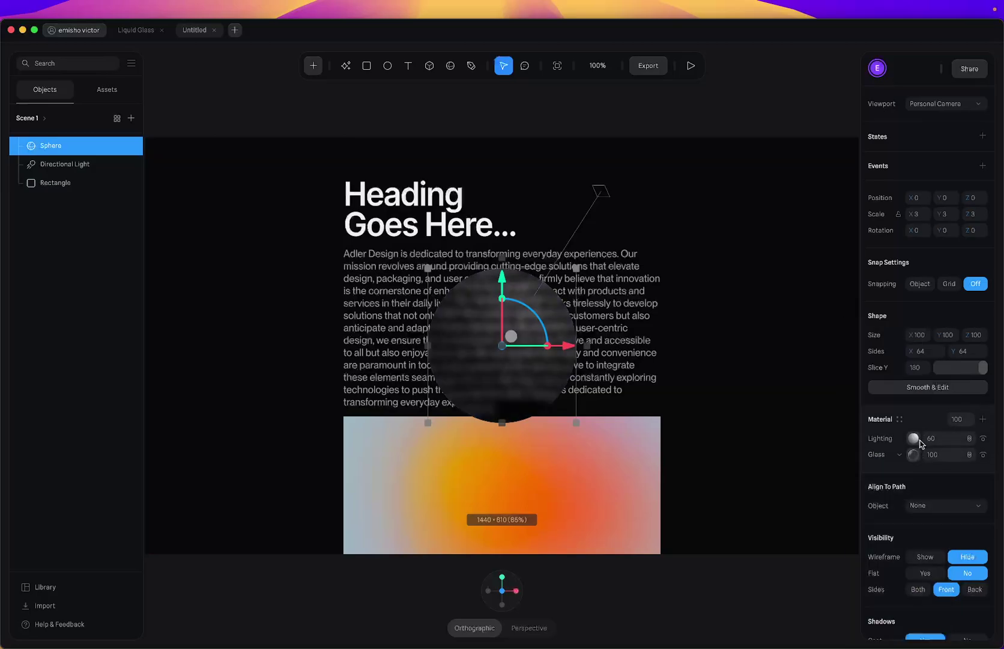
click(970, 439)
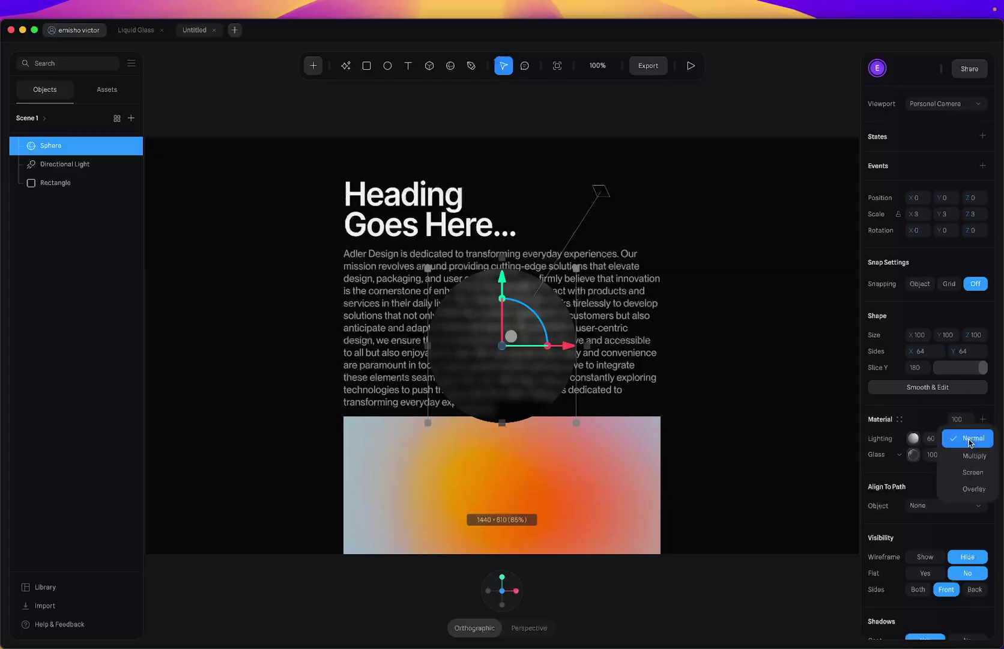
click(973, 473)
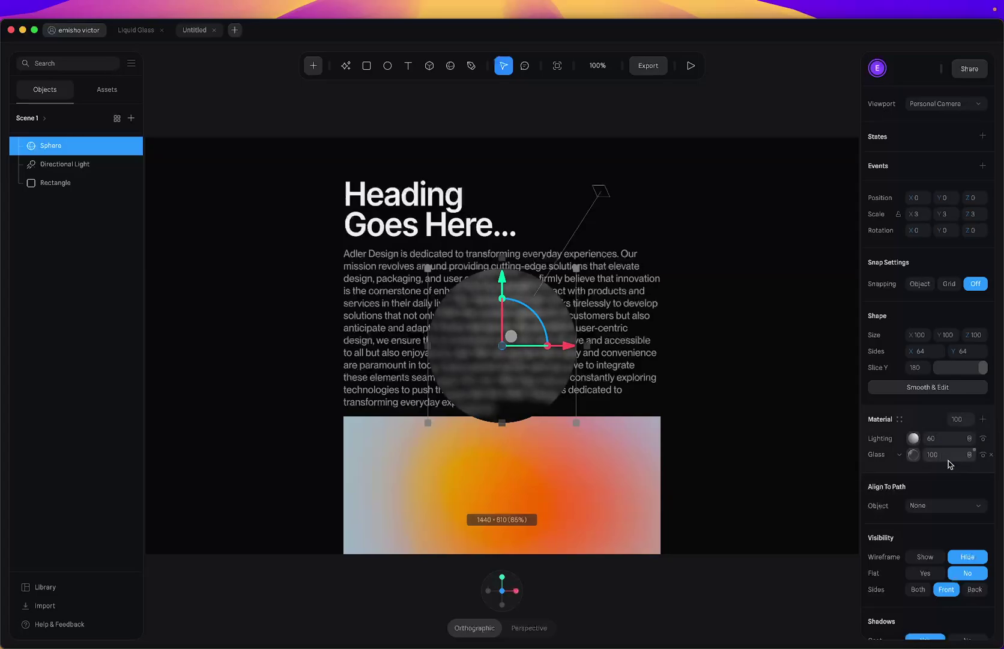
Set the sphere's glass blur to 0 and preview the scene.
click(914, 455)
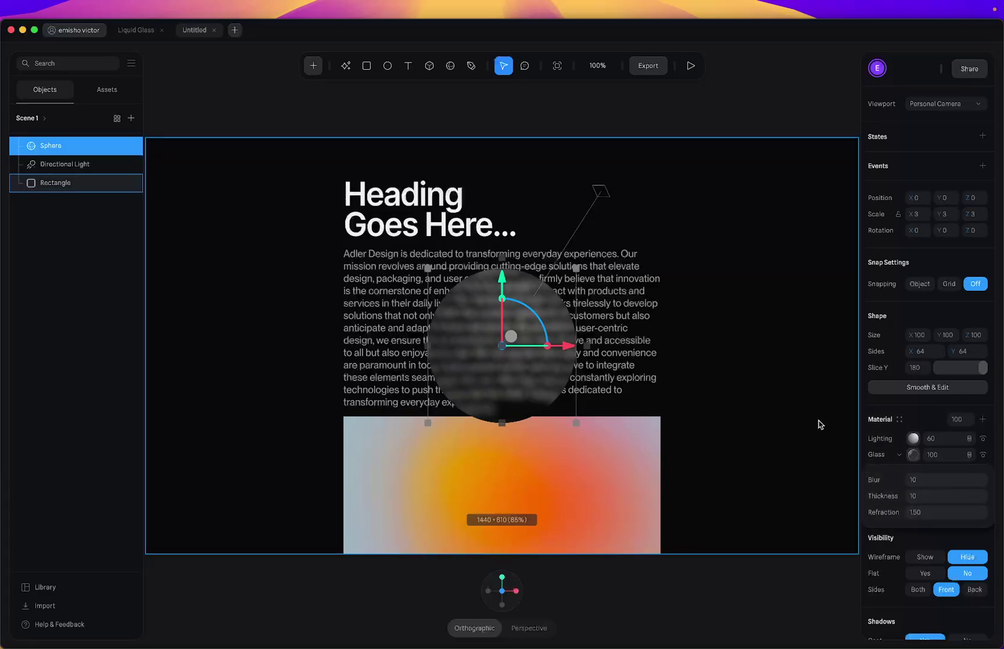
click(918, 480)
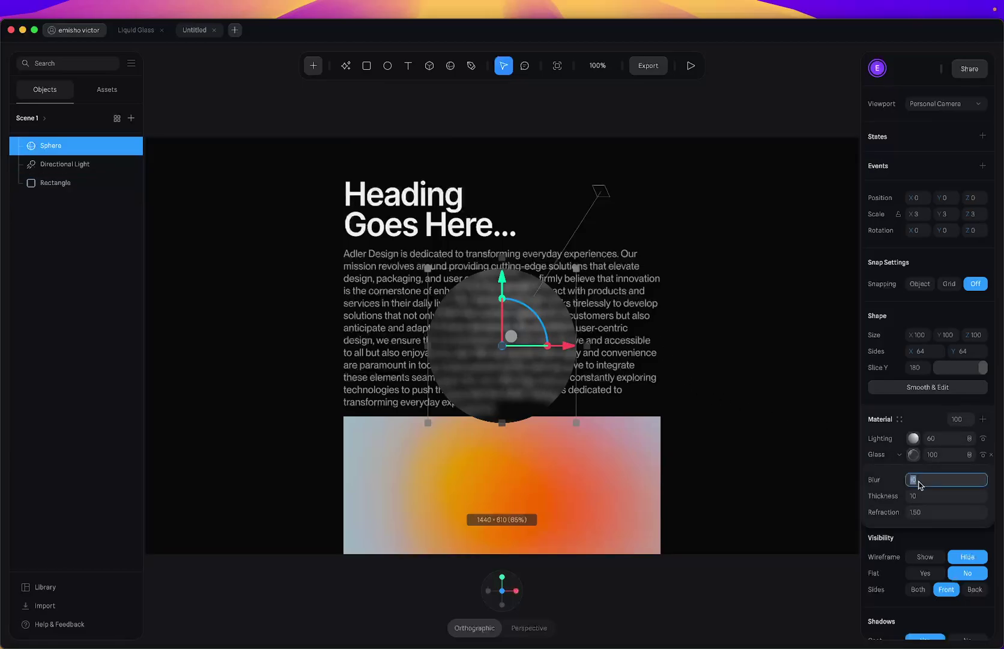
text(0)
key(Return)
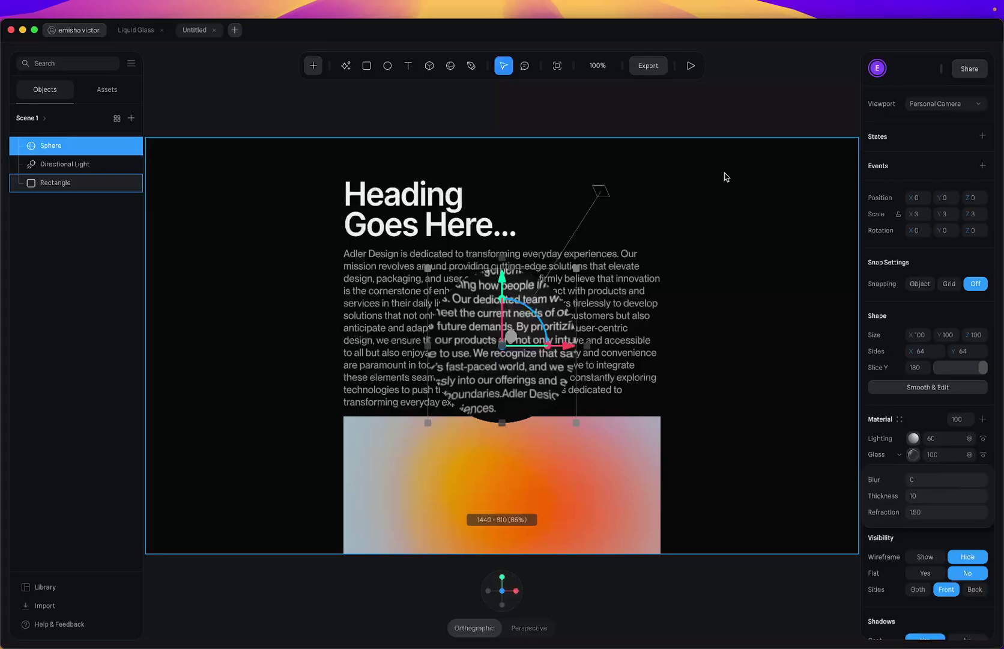
click(691, 65)
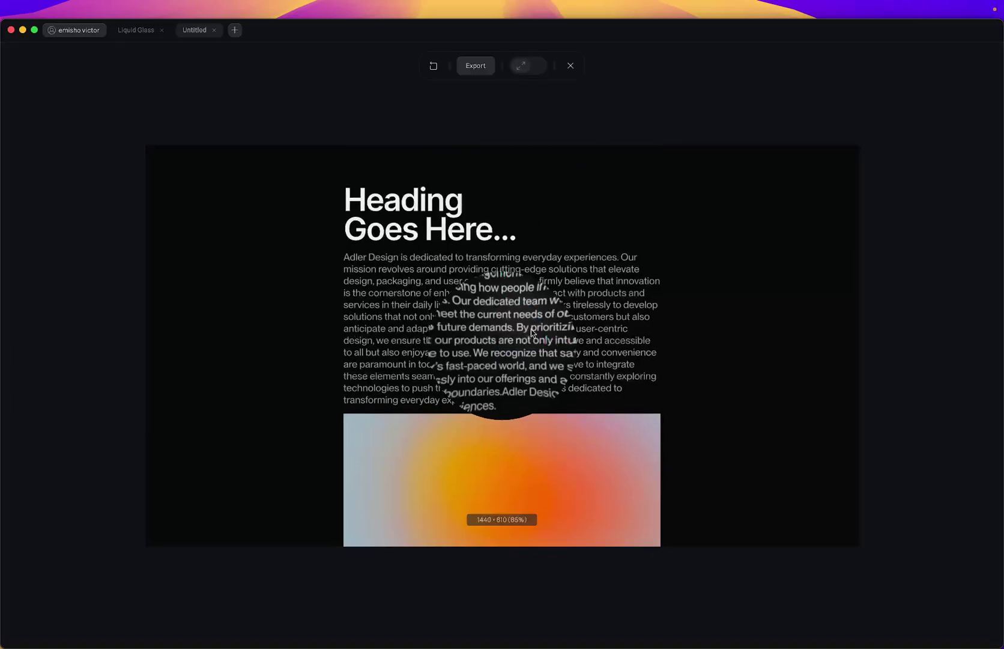
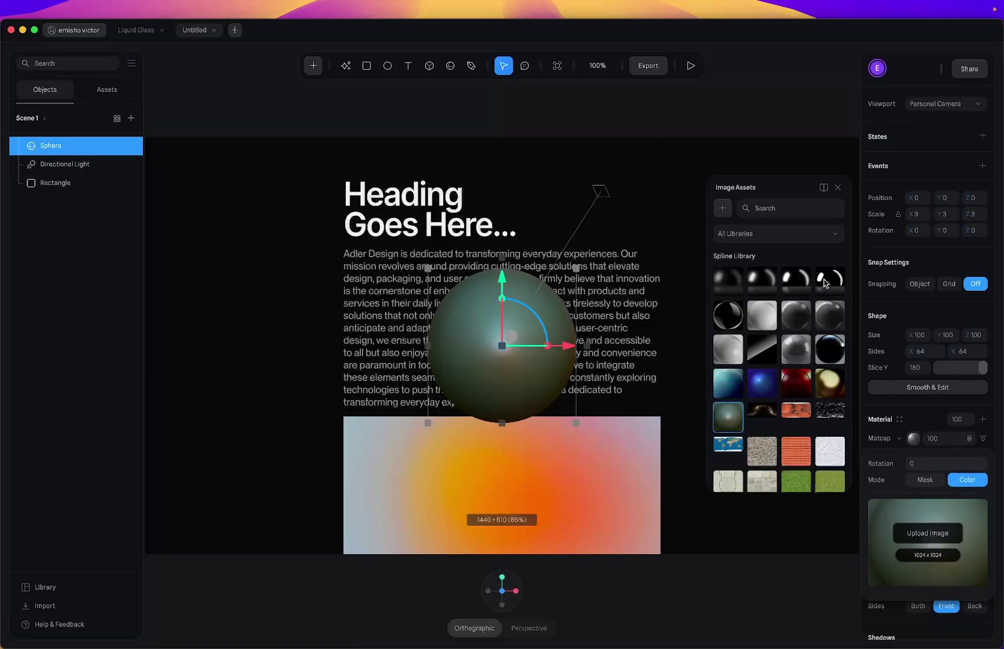
Give the sphere's matcap layer the black image with crisp white highlights, blend it with Screen and preview the result.
click(825, 281)
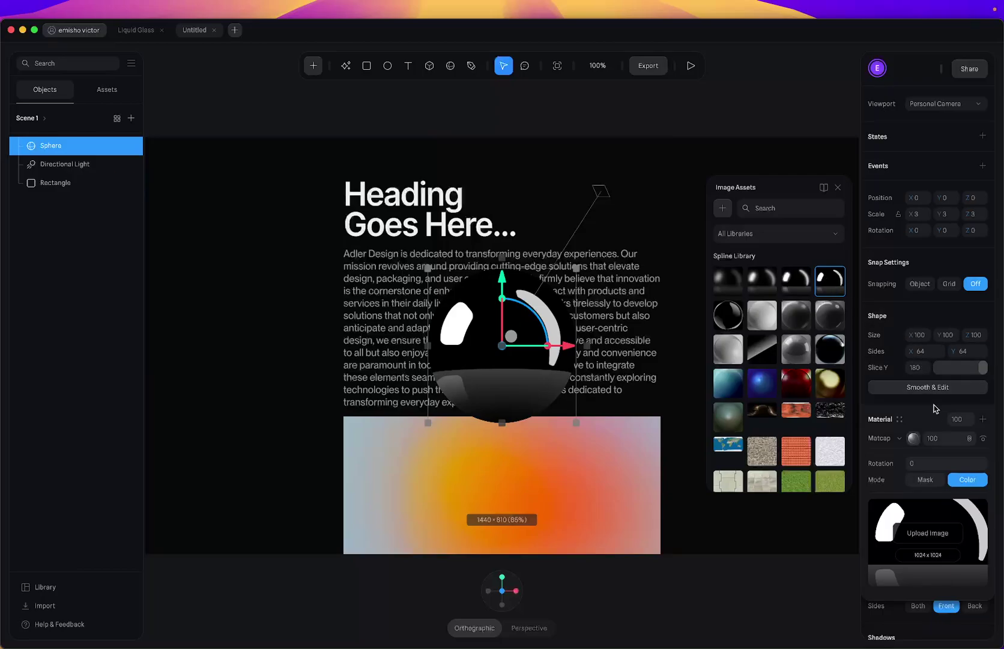
click(970, 439)
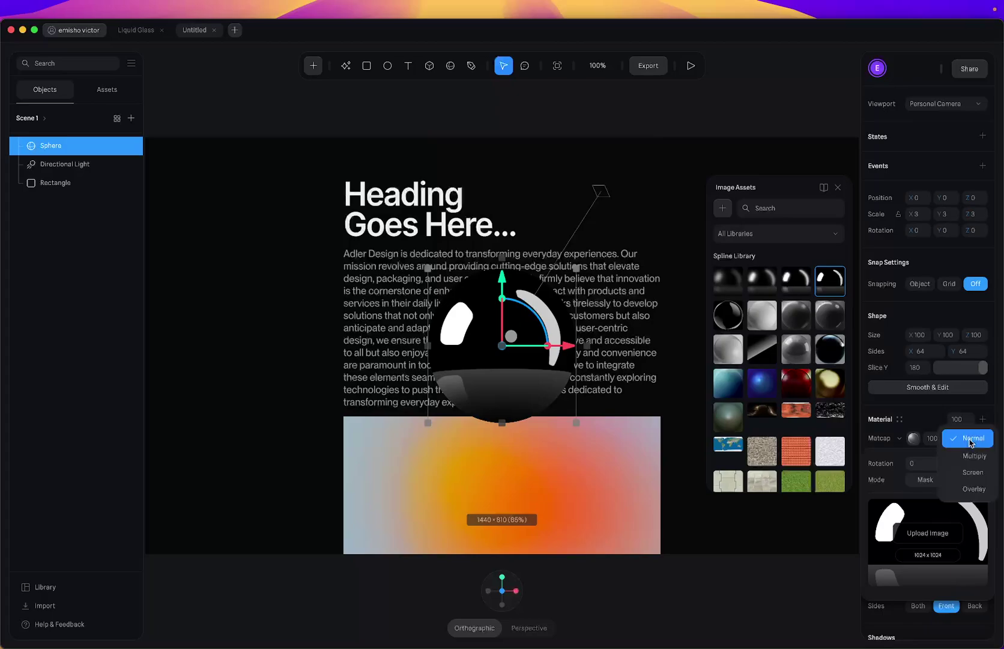
click(969, 472)
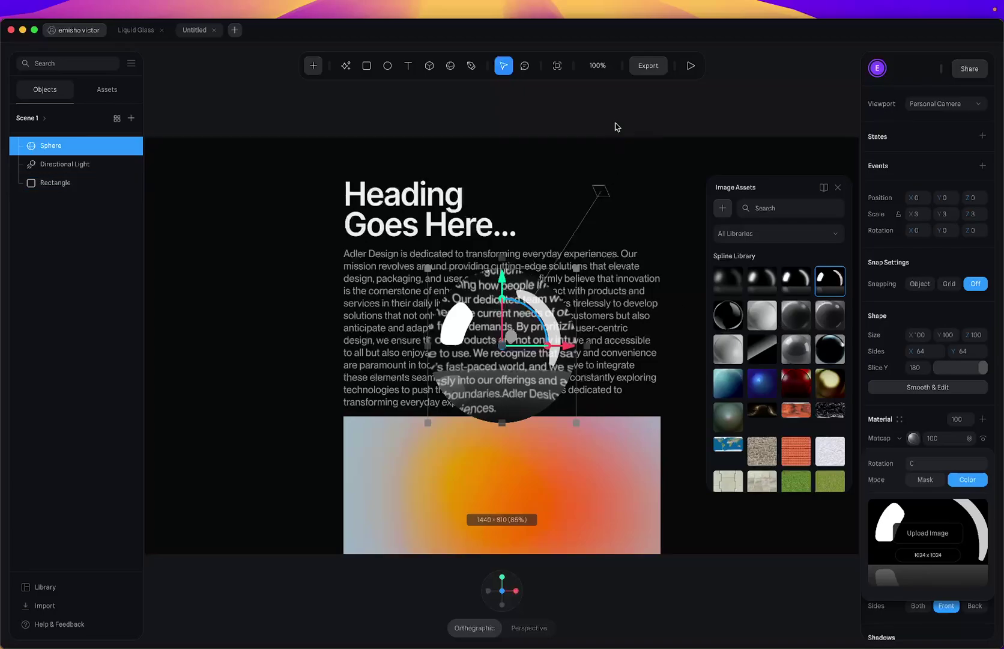
click(690, 67)
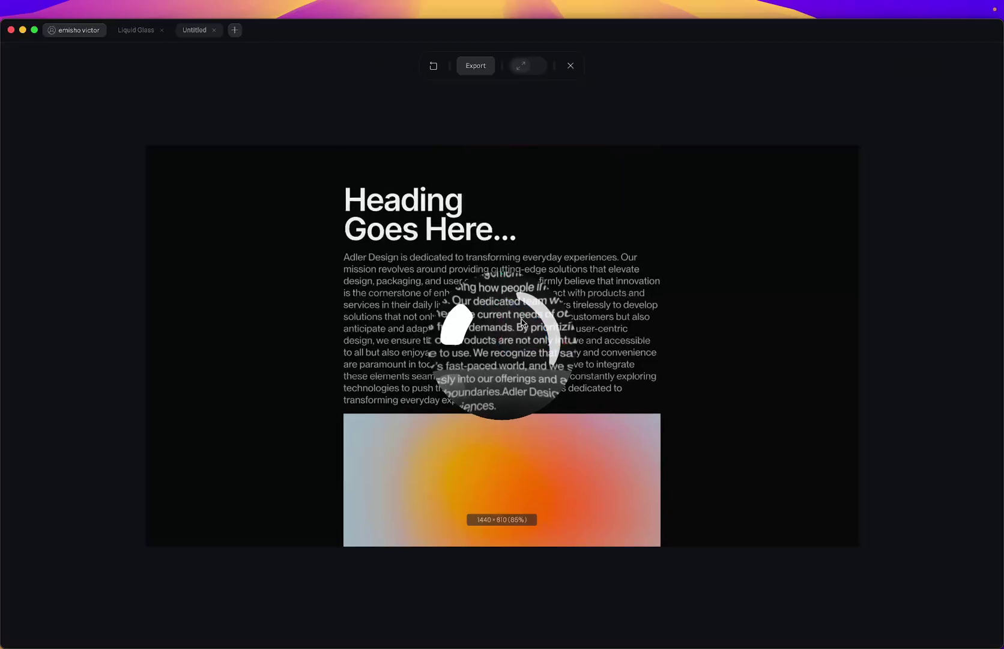
click(570, 65)
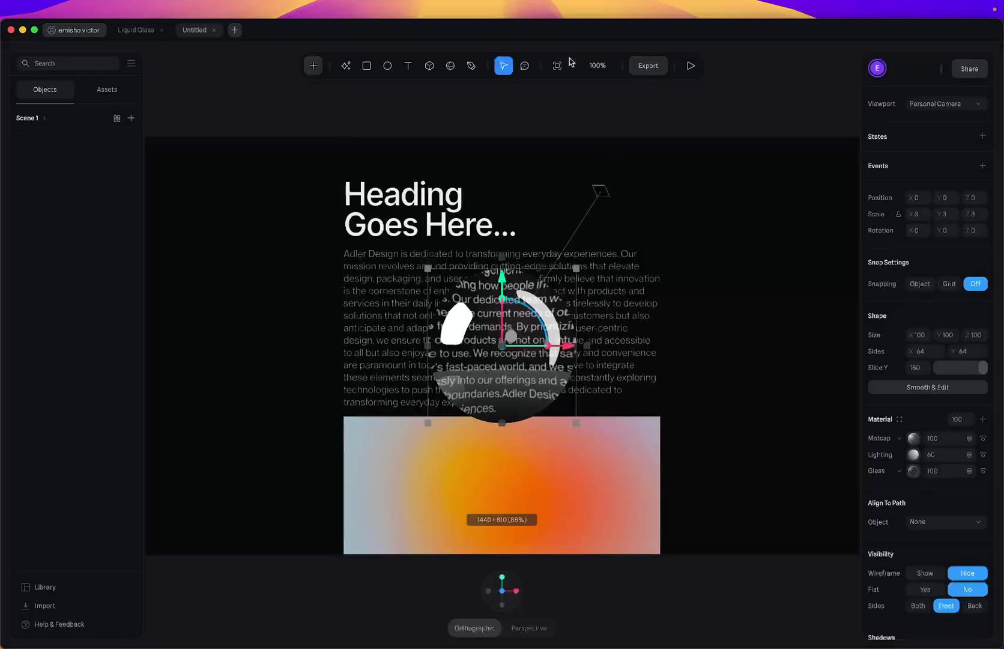
Add a second matcap layer to the sphere's material, using the dark glossy ball image with soft rim highlights.
click(986, 420)
click(900, 439)
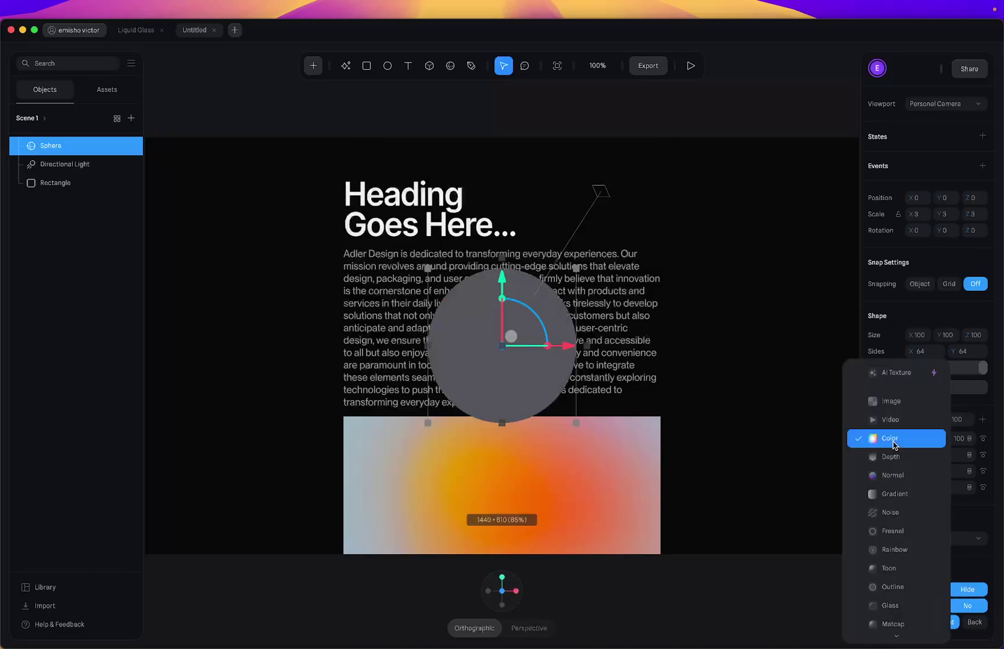
click(895, 623)
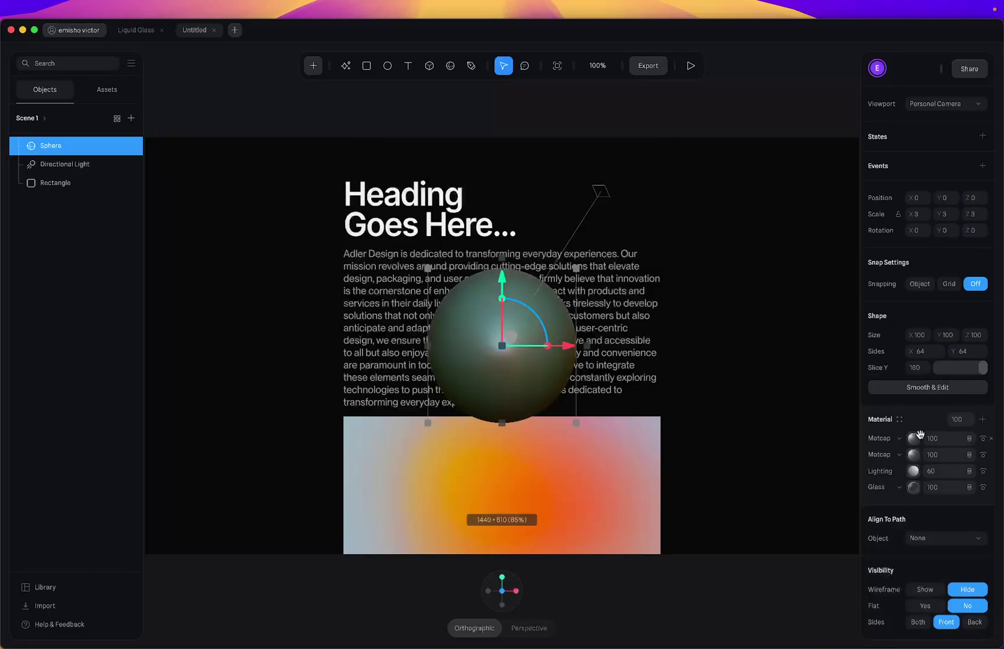
click(913, 438)
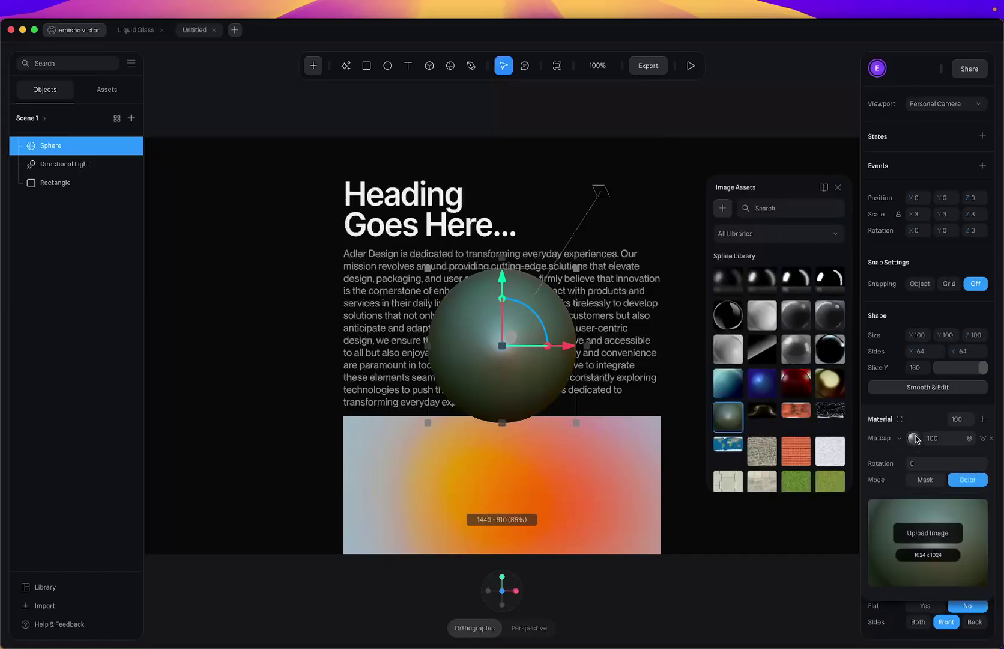
click(730, 315)
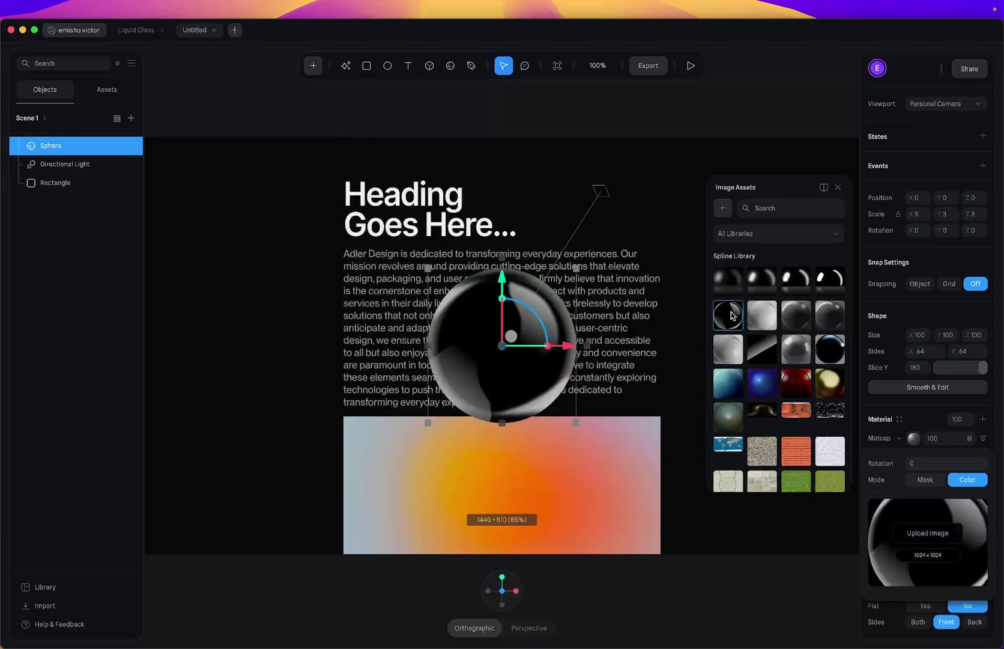
click(835, 318)
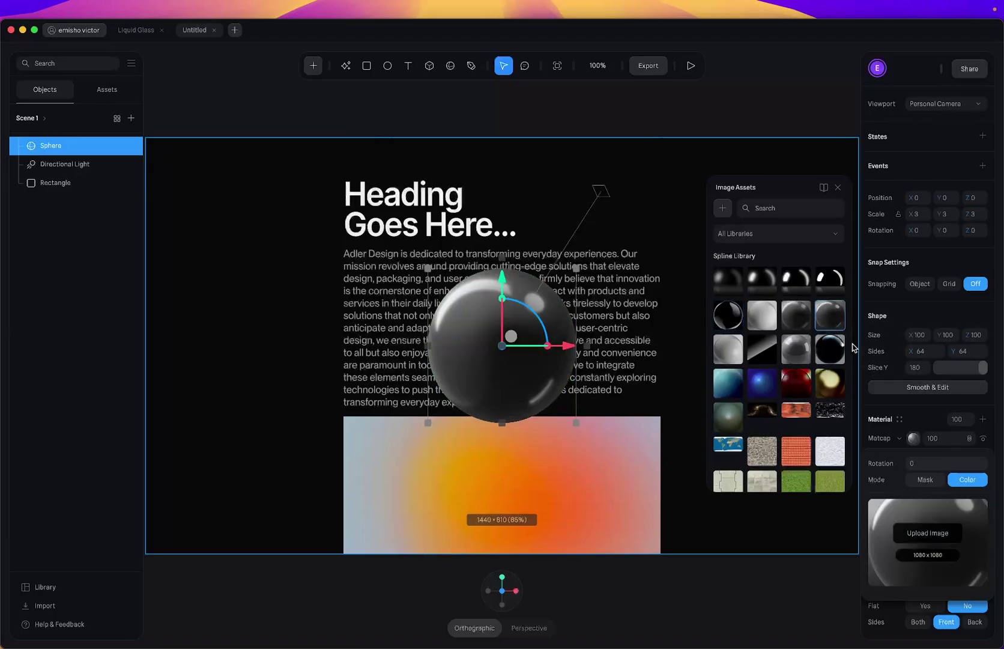
Set the new matcap layer's blend mode to Screen and preview the glass sphere against the page.
click(970, 439)
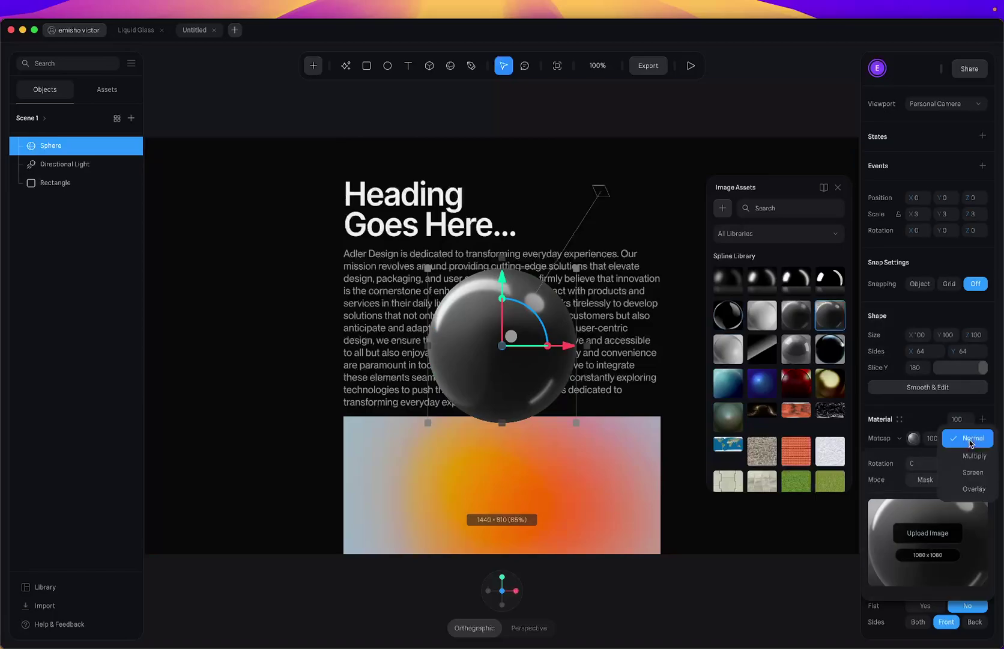
click(967, 471)
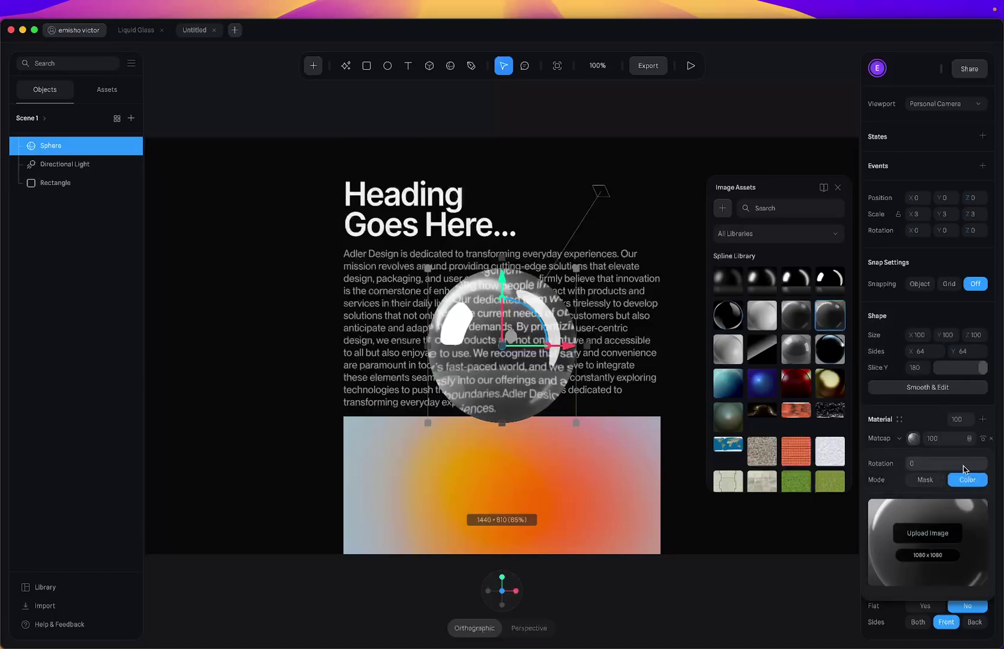
click(690, 65)
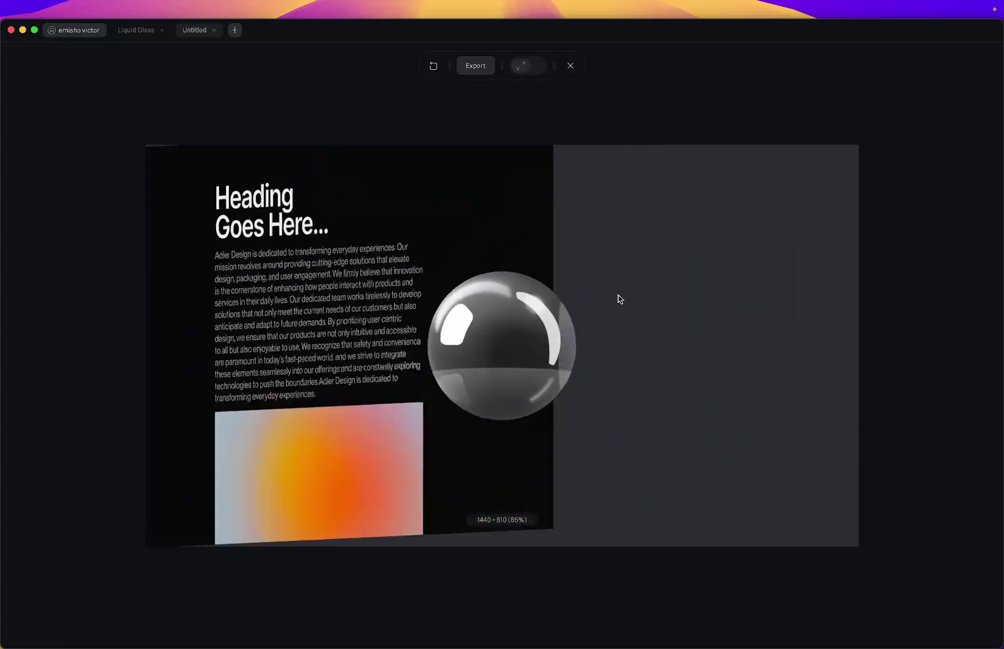
click(572, 66)
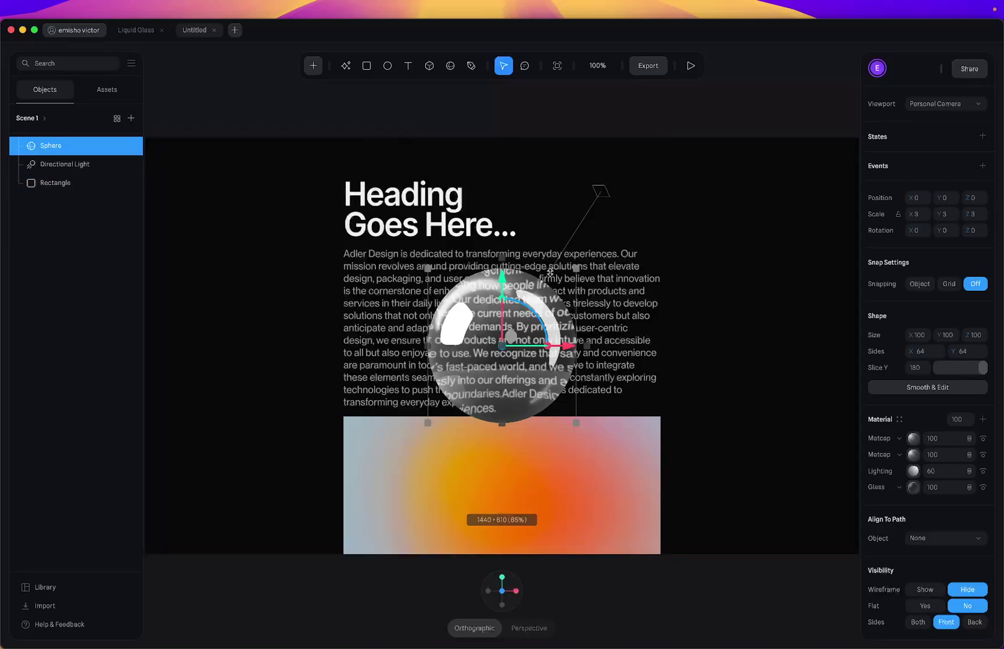
Try flattening the sphere freehand along its Z axis to a scale of about 0.37.
right_drag(546, 285, 590, 287)
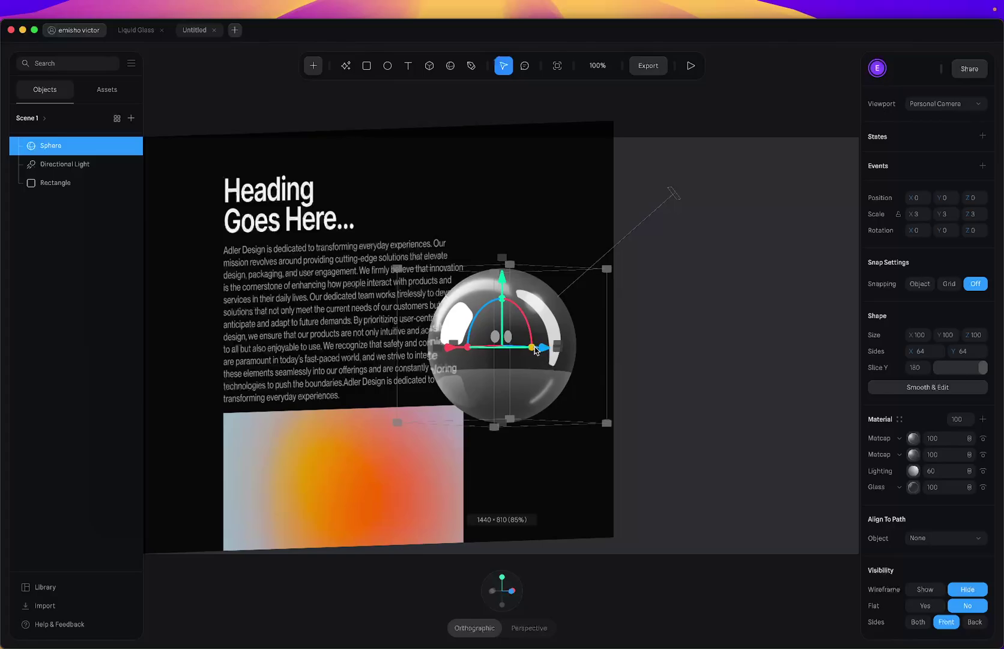
drag(532, 351, 509, 349)
drag(570, 384, 587, 395)
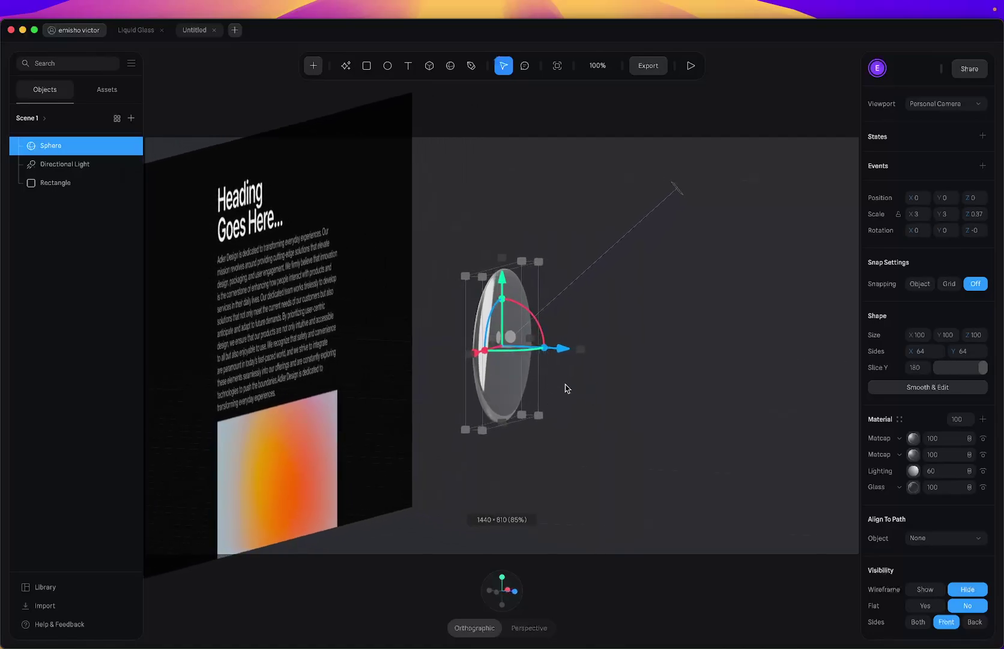
key(super+z)
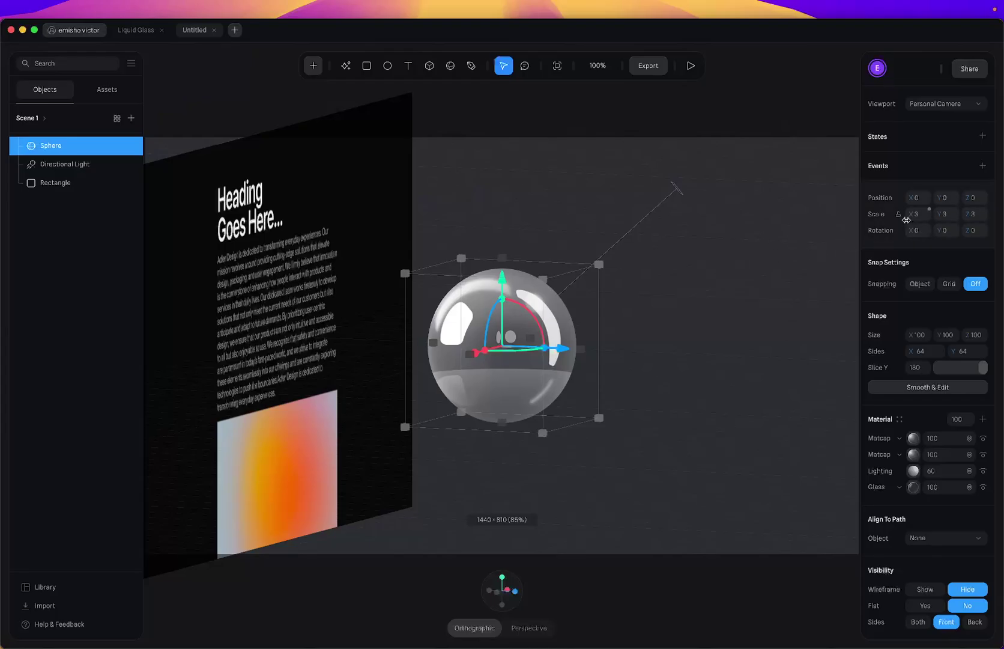
Set the sphere's Z scale to 0.50 and inspect the flattened lens up close.
click(976, 219)
text(0.50)
key(Return)
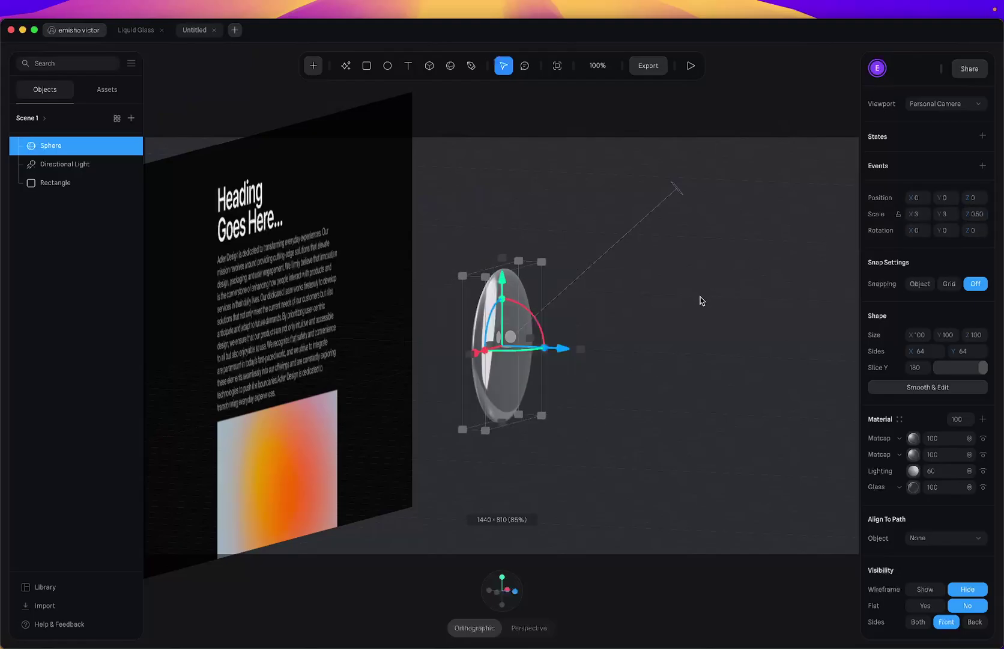
scroll(724, 316, up, 5)
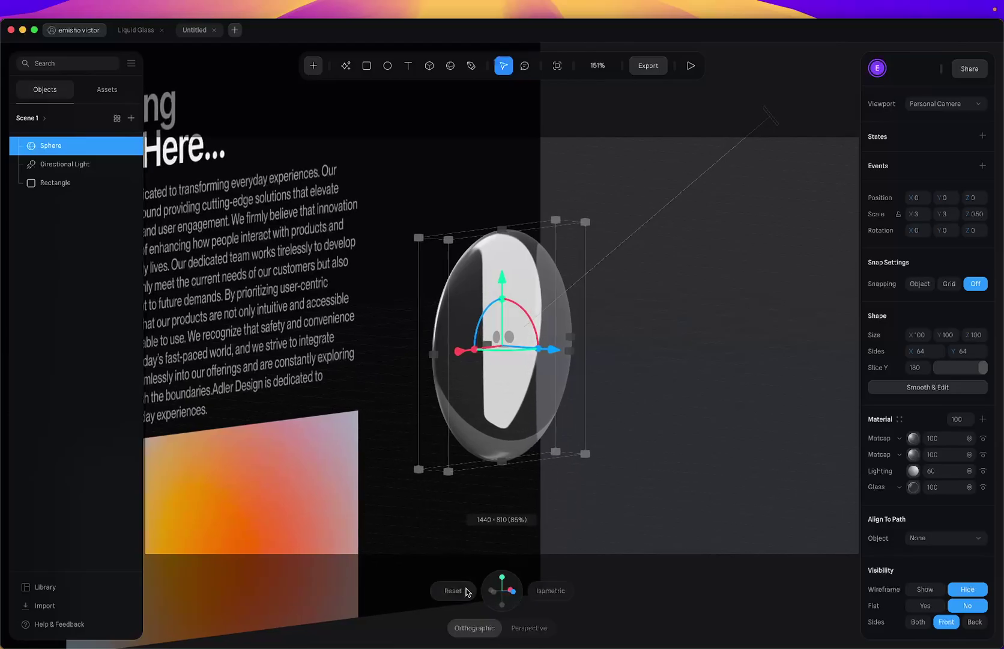
Examine the flattened sphere from the front and from an angle, ending in the front view.
click(459, 588)
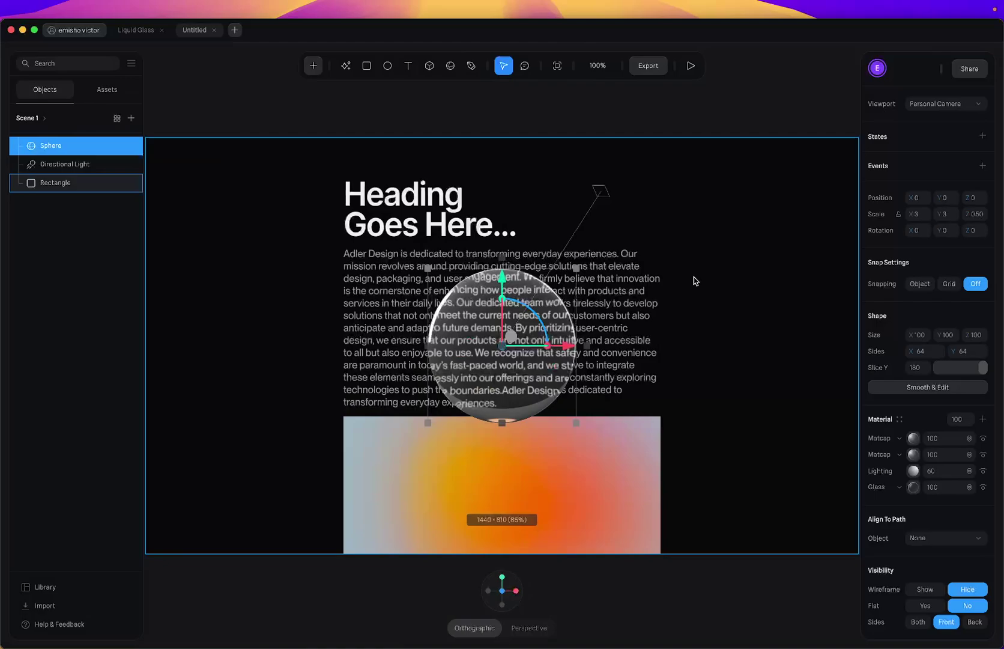
key(ctrl+z)
key(ctrl+shift+z)
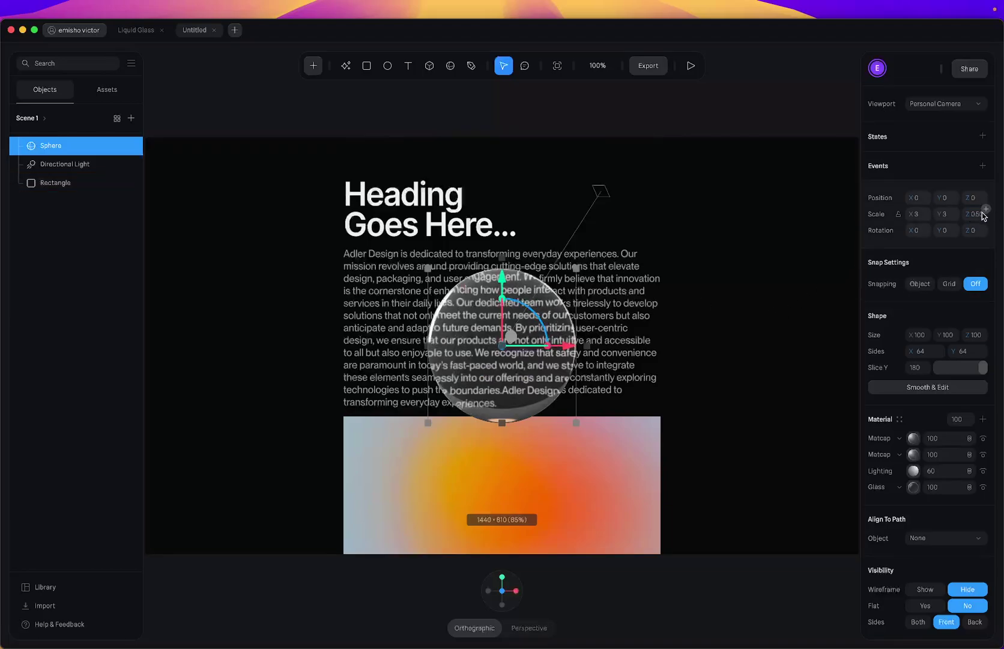
right_drag(751, 316, 634, 351)
click(499, 593)
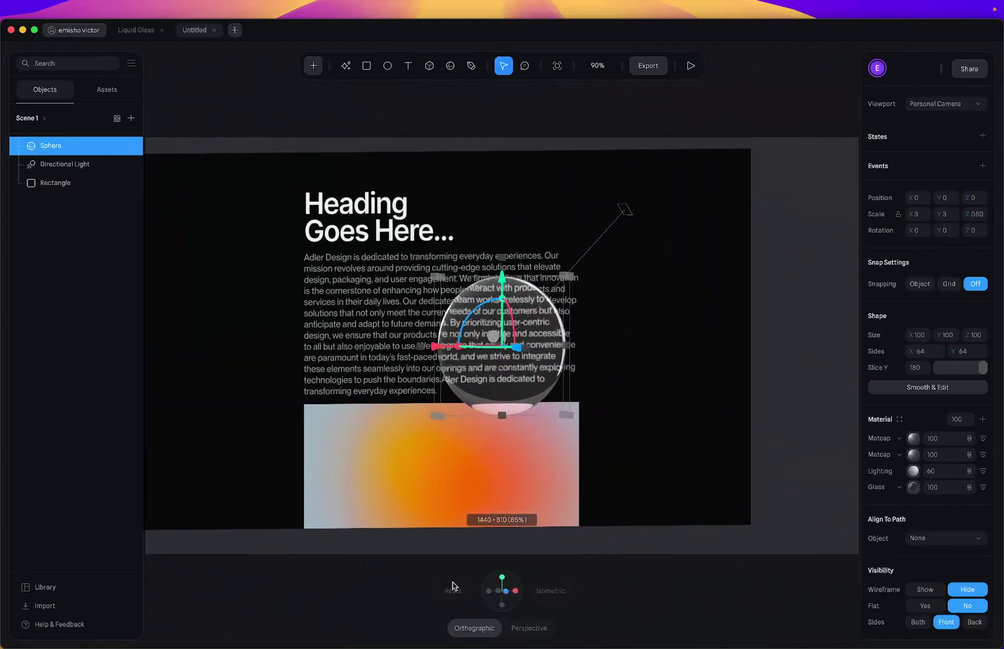
click(450, 595)
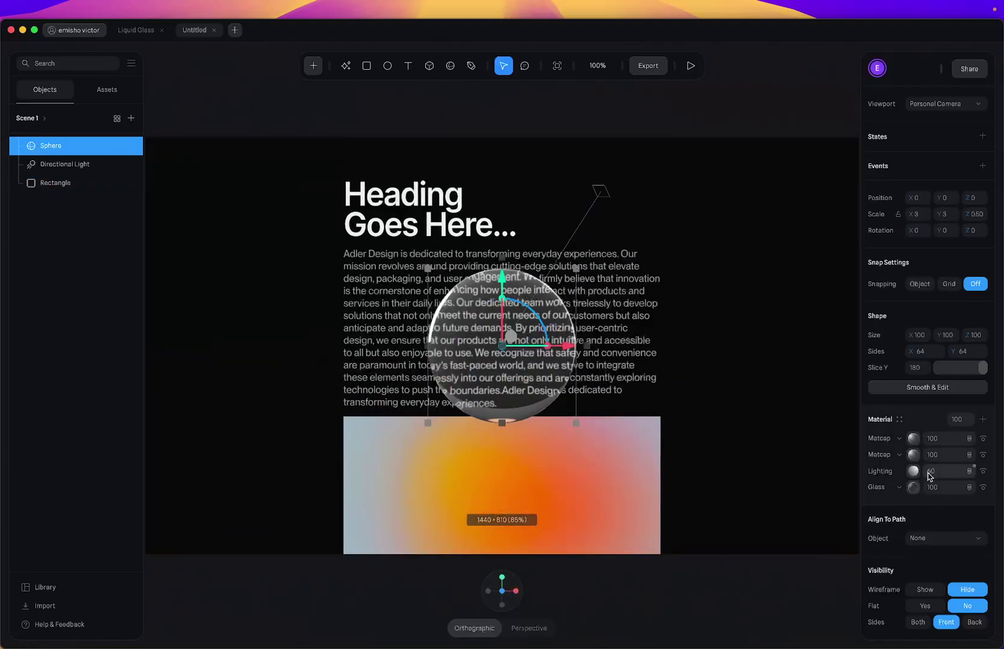
Try a thickness of 40 for the sphere's glass layer and settle on 50.
click(915, 487)
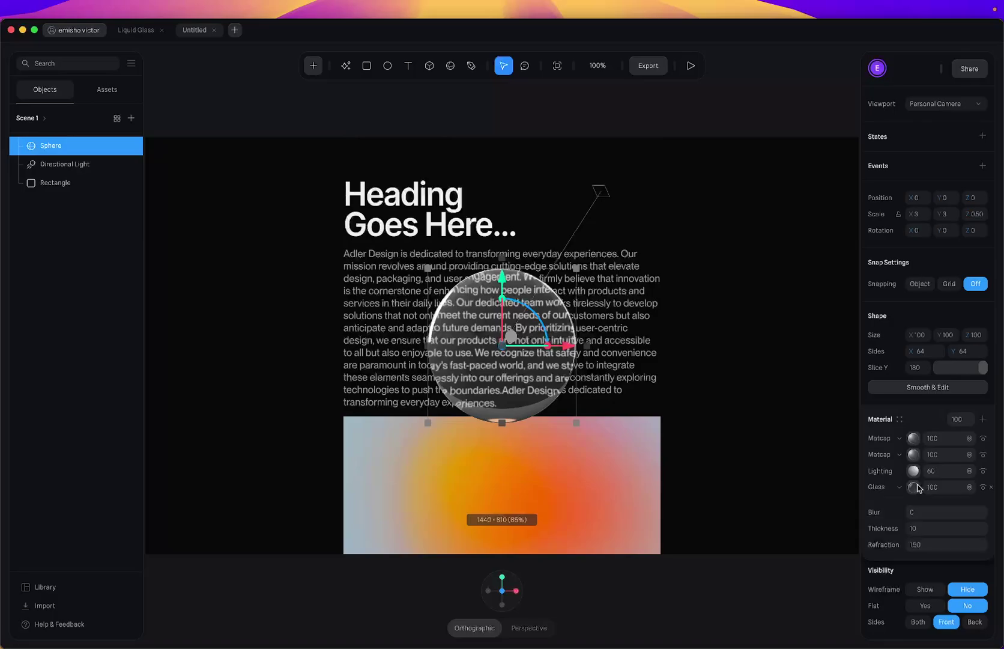
click(924, 532)
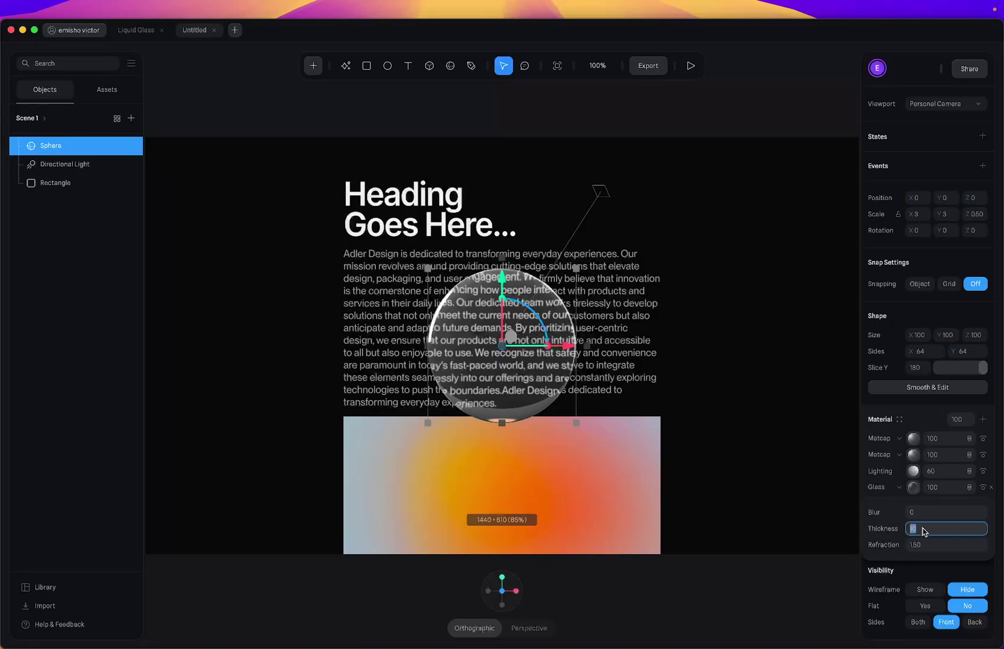
text(40)
key(Return)
click(924, 531)
text(50)
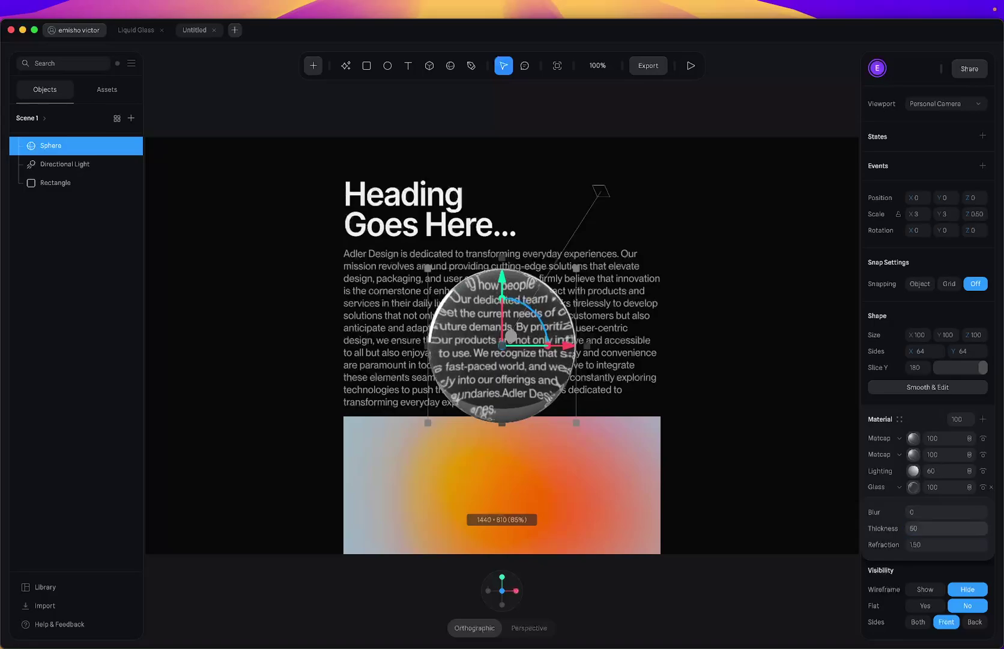
key(Return)
Set the glass layer's refraction to 20 and preview the lens over the page.
click(930, 549)
text(20)
key(Return)
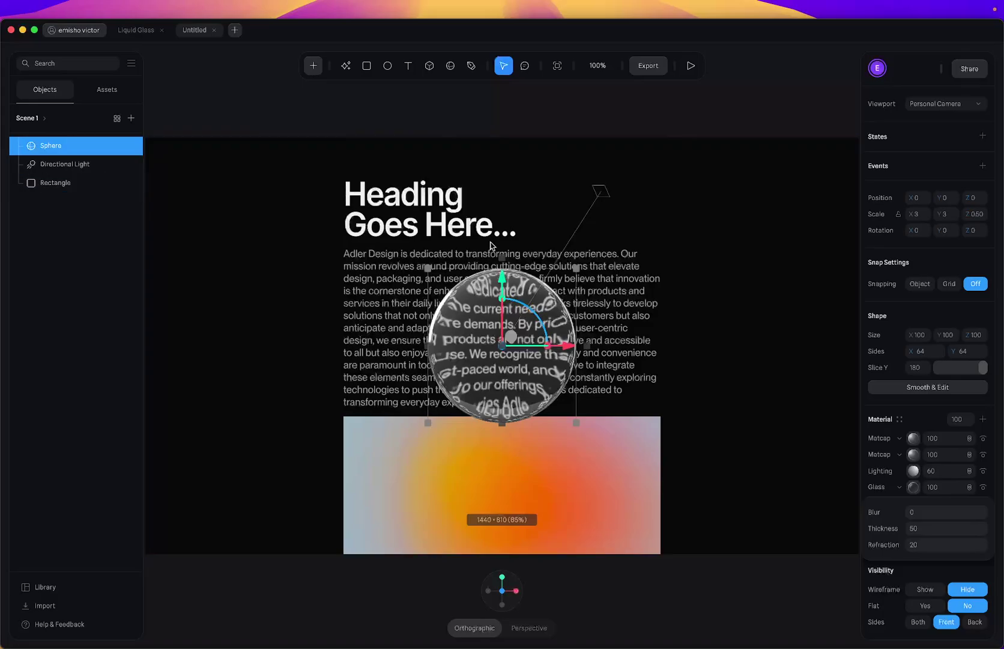
click(691, 65)
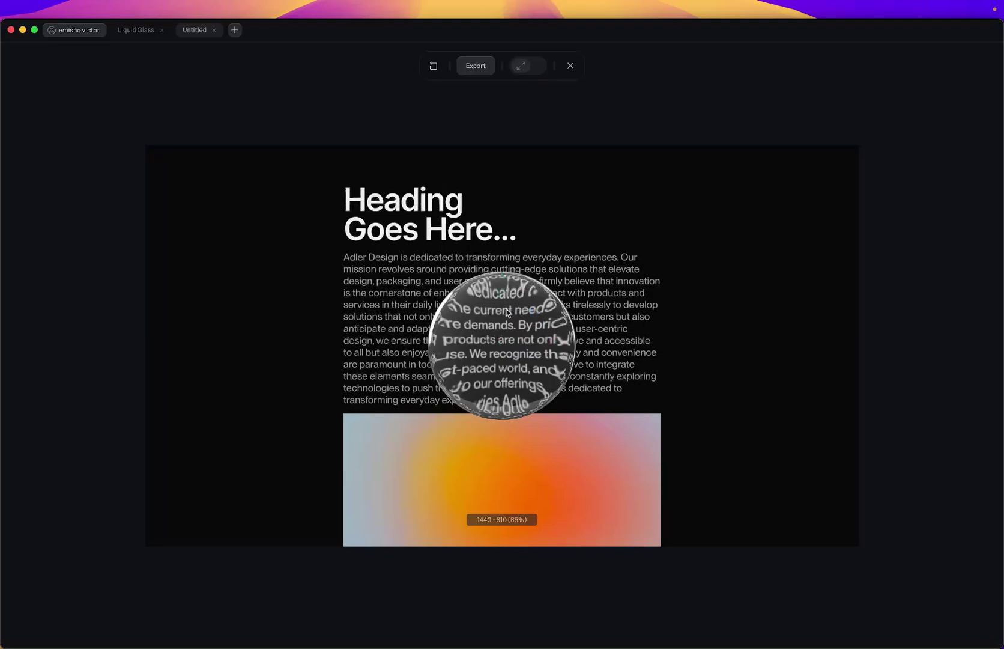
click(570, 68)
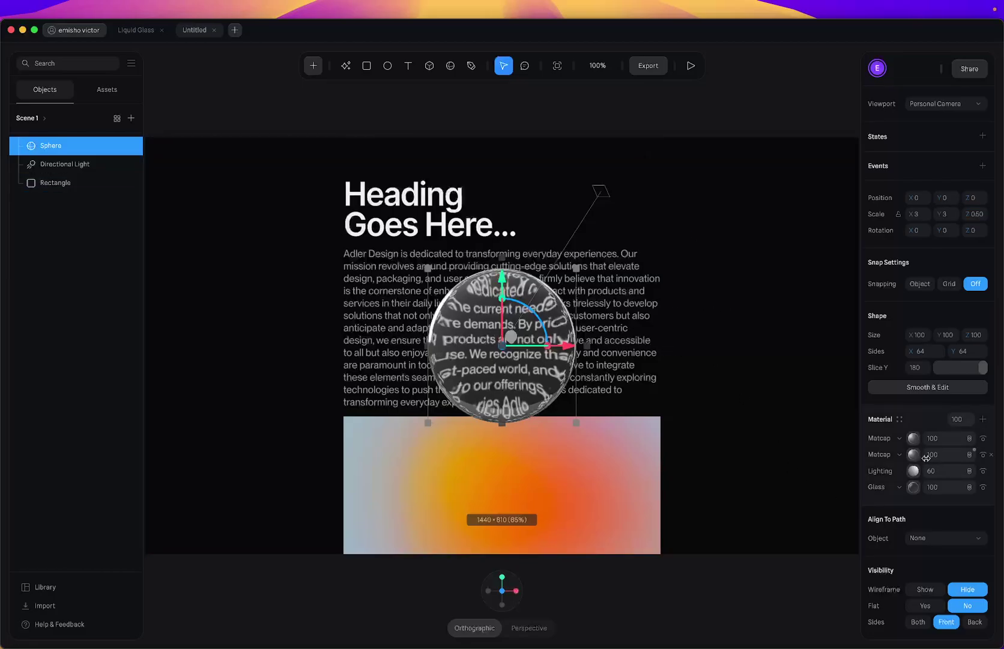
Add a Fresnel layer on top of the sphere's material.
click(984, 418)
click(898, 440)
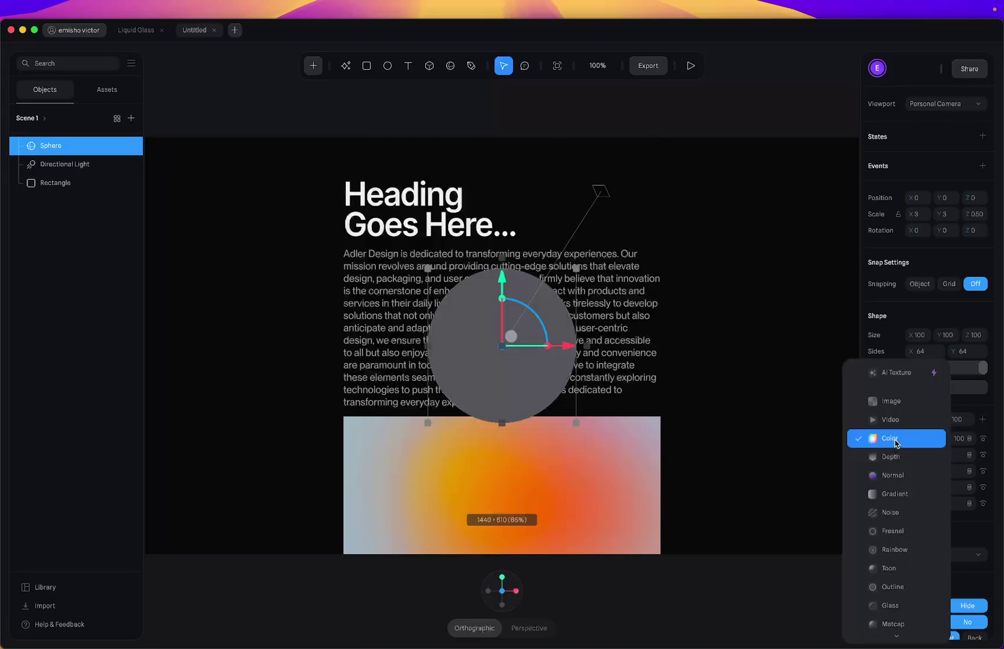
click(889, 531)
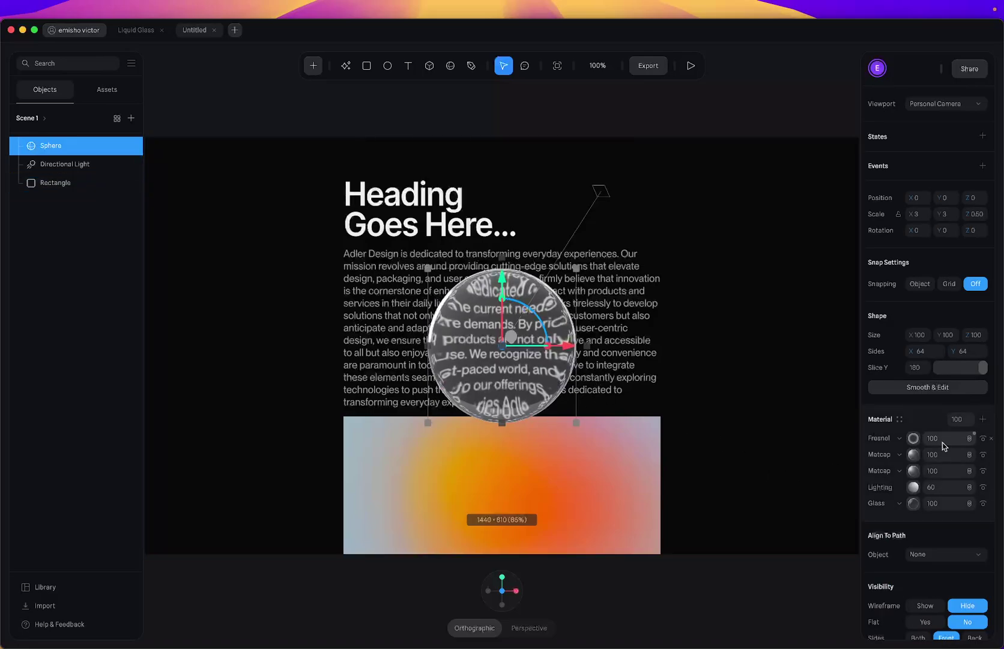
Compare the Screen, Overlay and Multiply blend modes on the Fresnel layer and settle on Screen.
drag(968, 443, 972, 472)
click(969, 439)
click(975, 457)
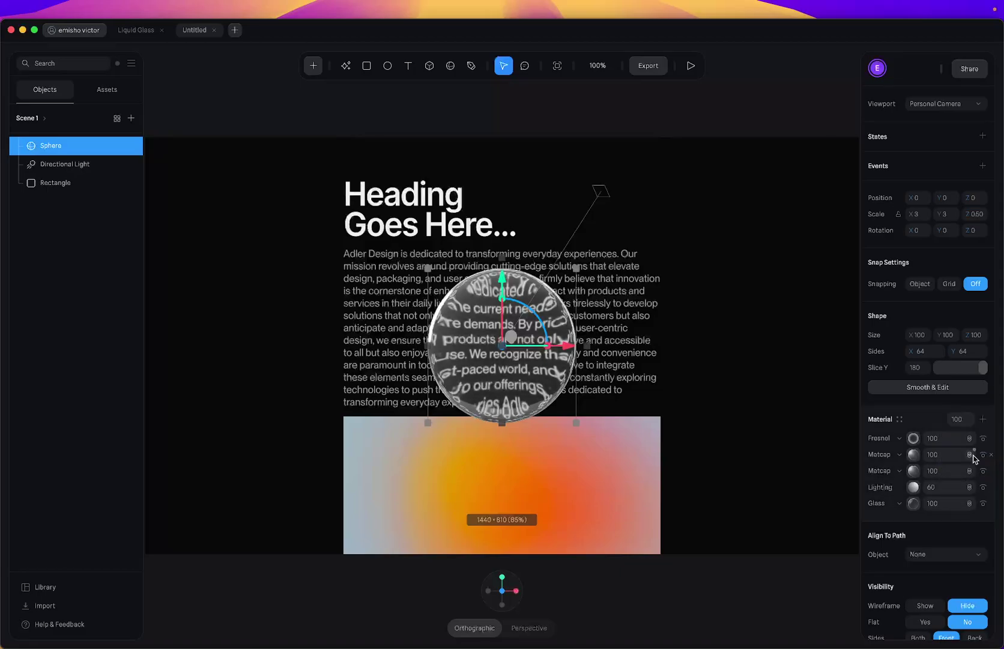
click(969, 439)
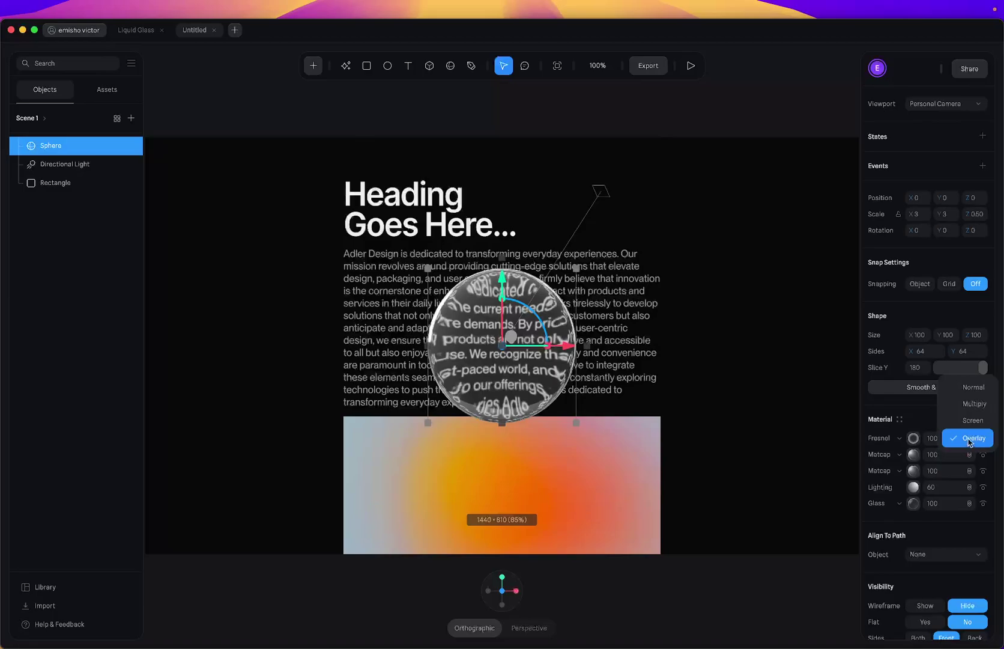
click(967, 402)
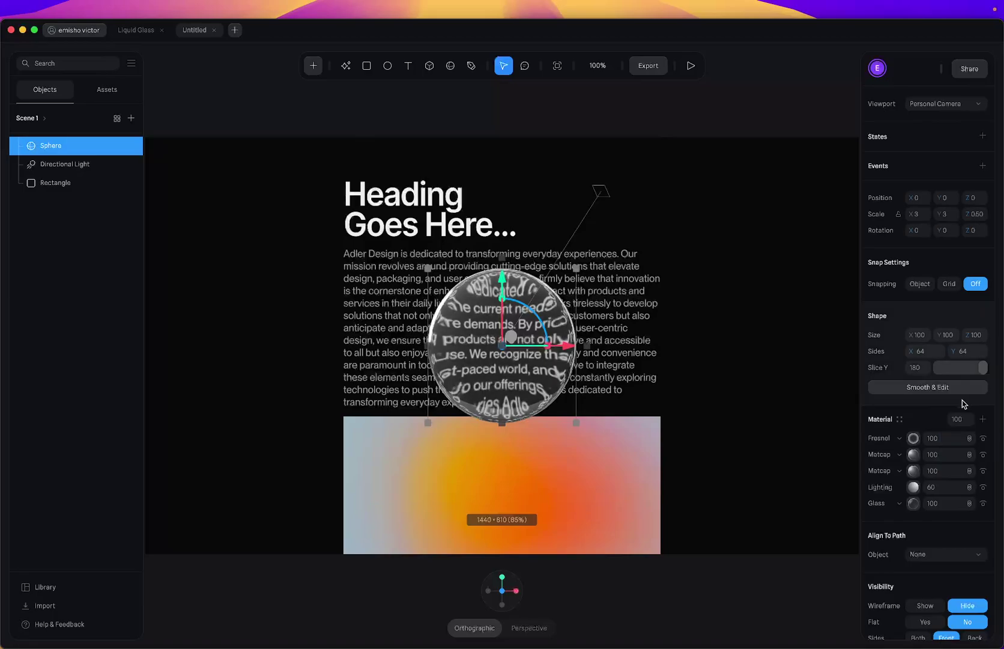
click(969, 439)
click(973, 455)
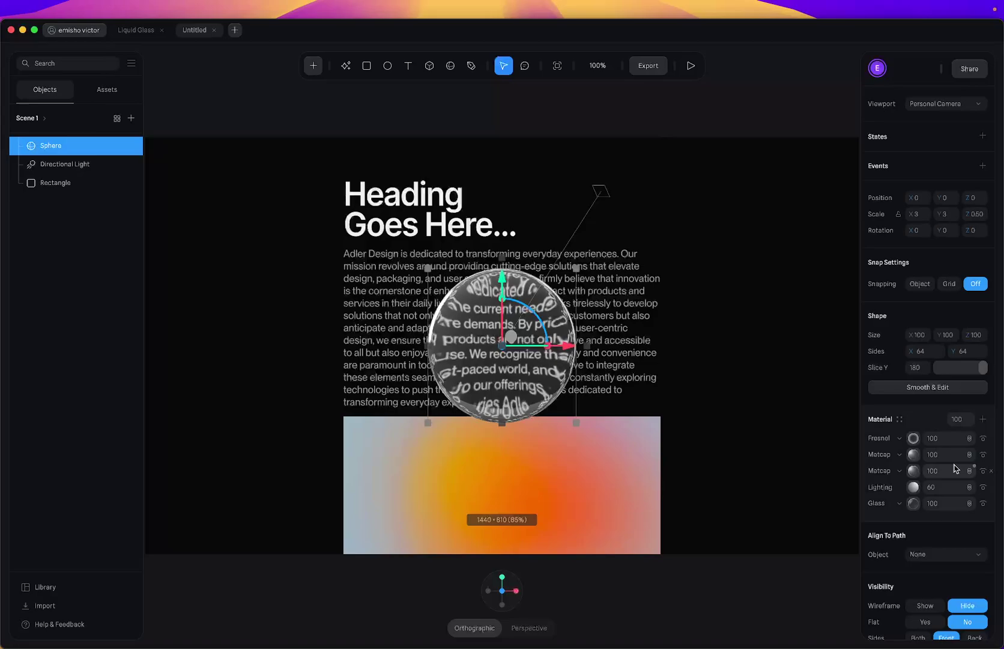
Add a Depth layer on top of the Fresnel layer in the sphere's material.
click(983, 419)
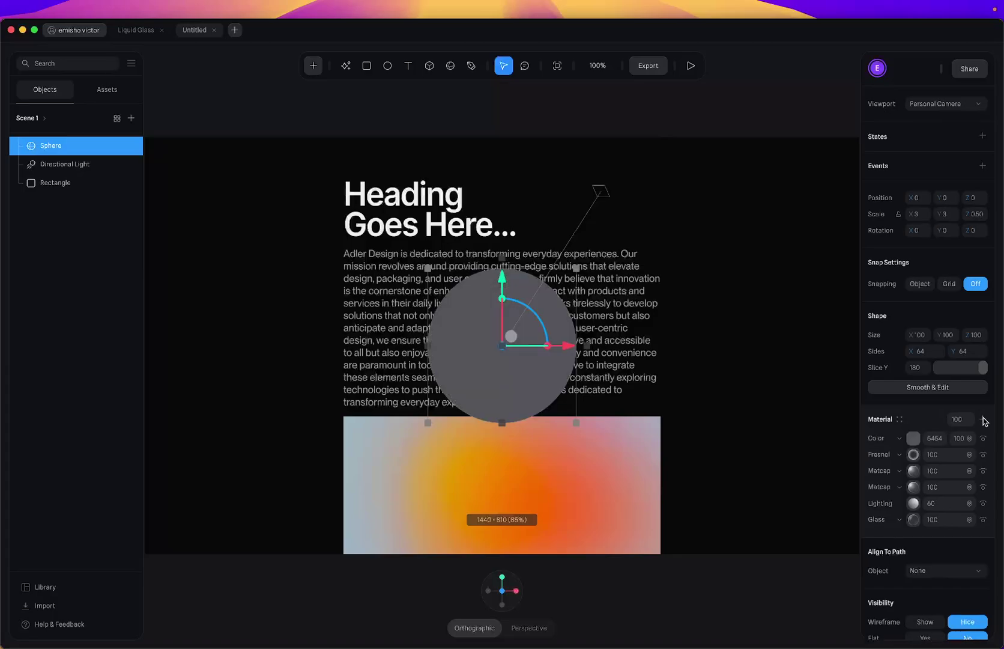
click(900, 441)
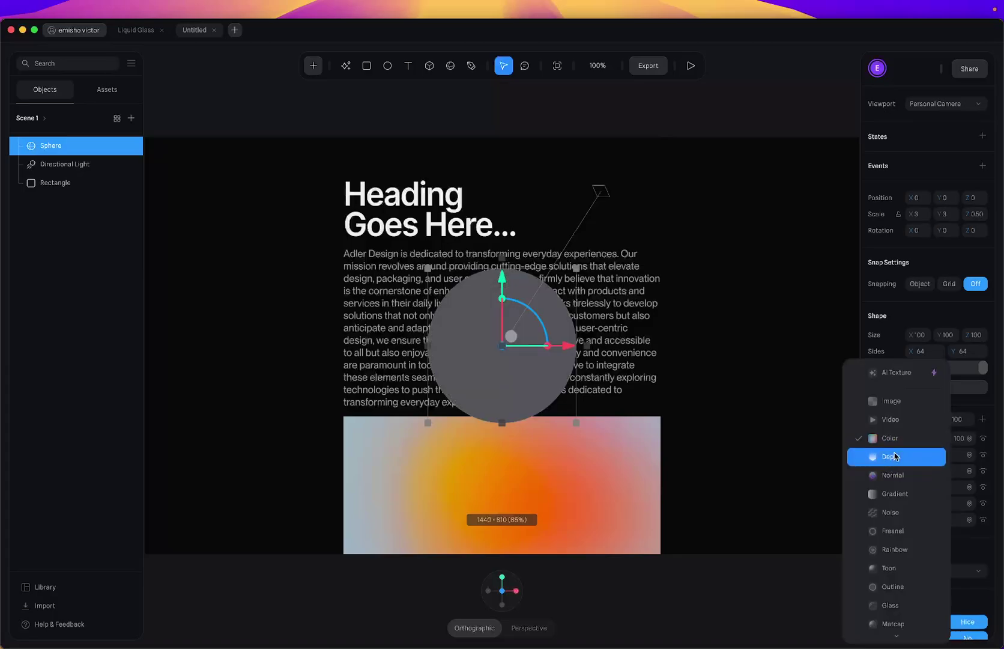
click(895, 456)
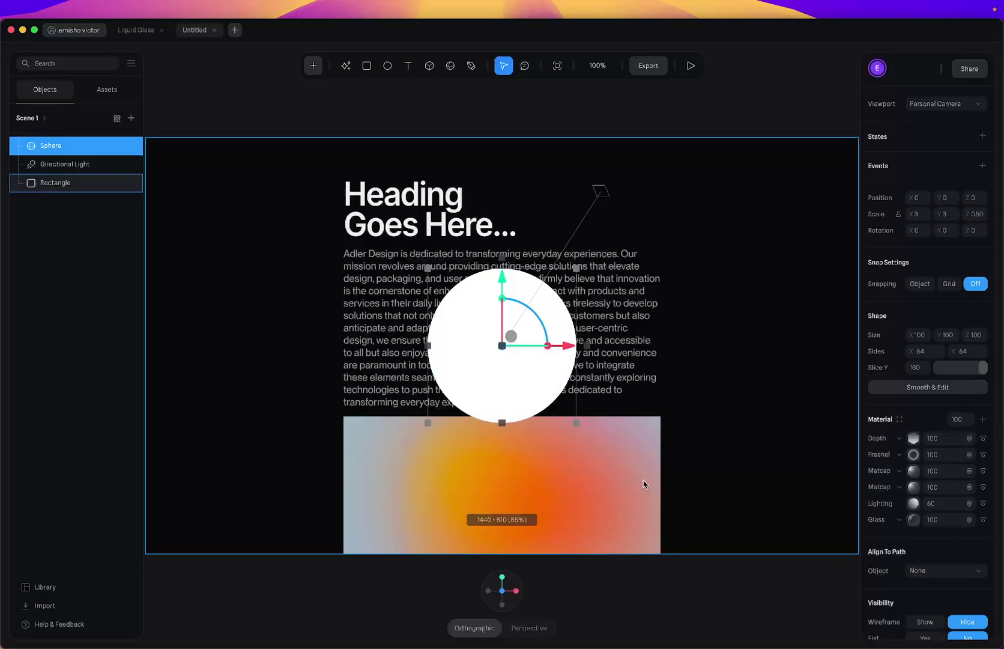
middle_drag(598, 510, 614, 493)
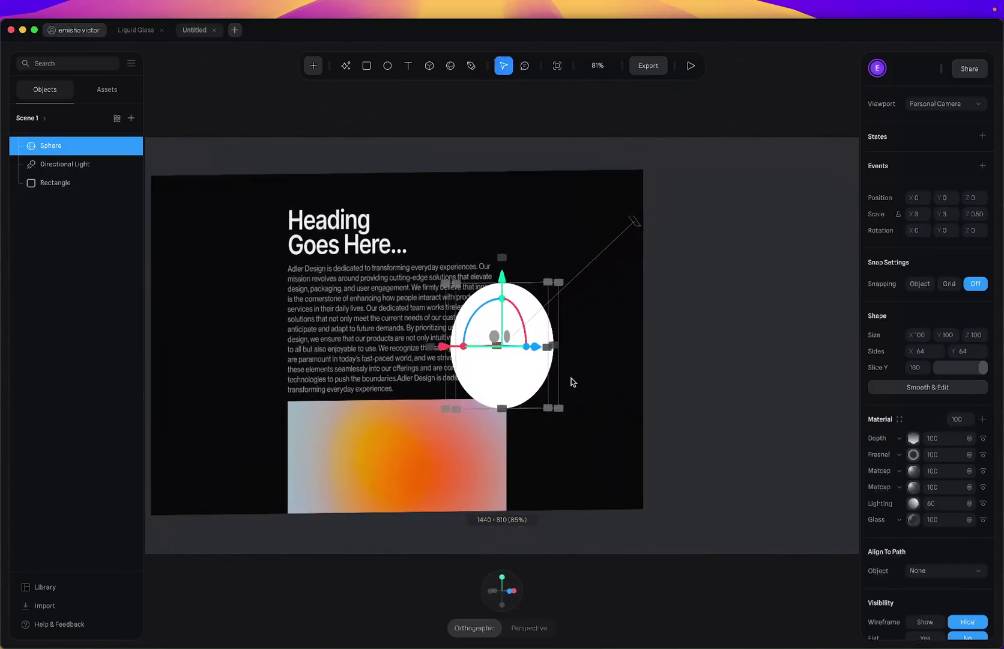
middle_drag(576, 381, 558, 382)
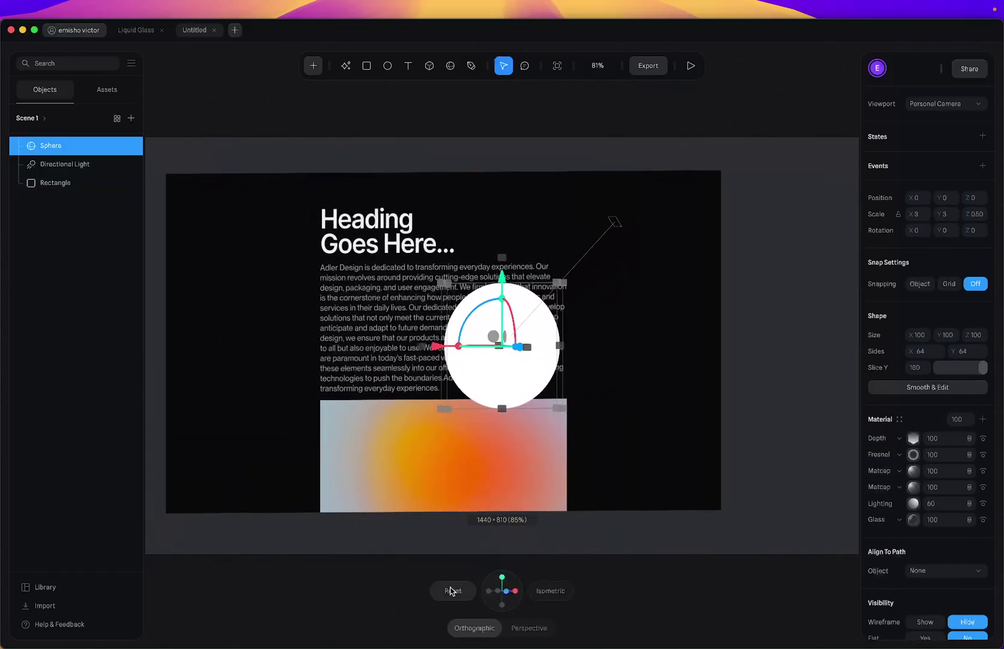
click(450, 590)
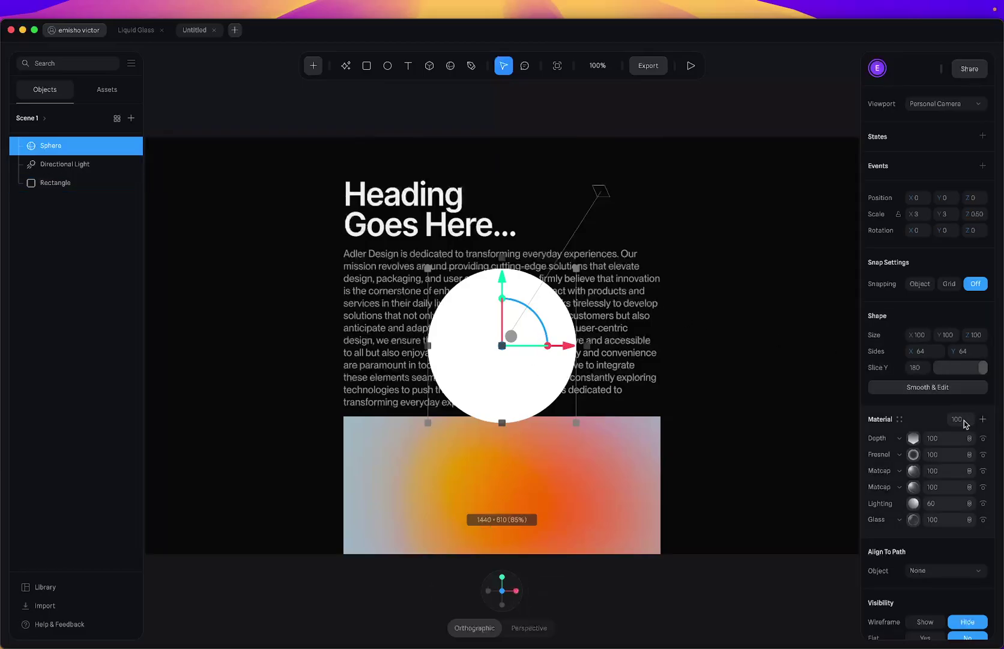
Change the black end stop of the Depth layer's color ramp to FFFFFF at 10% opacity.
click(914, 441)
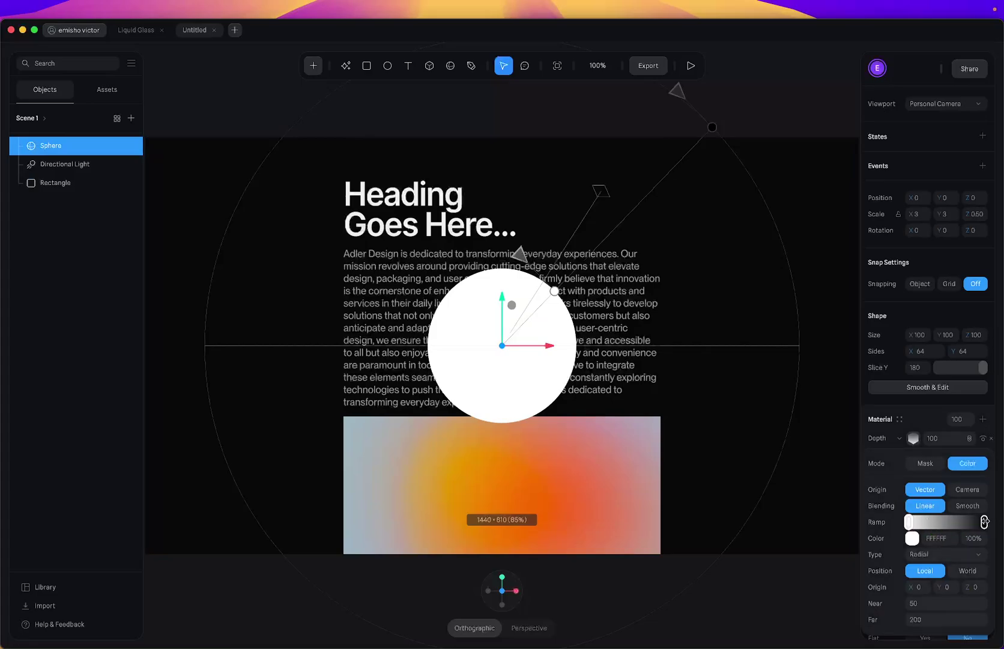
click(984, 521)
click(943, 538)
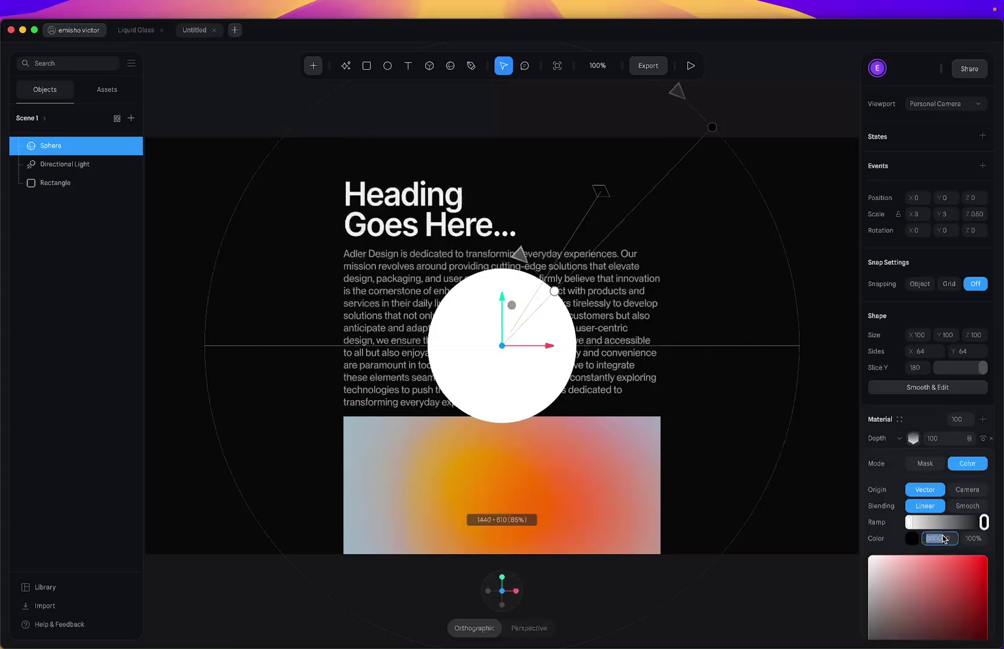
text(ffffff)
key(Return)
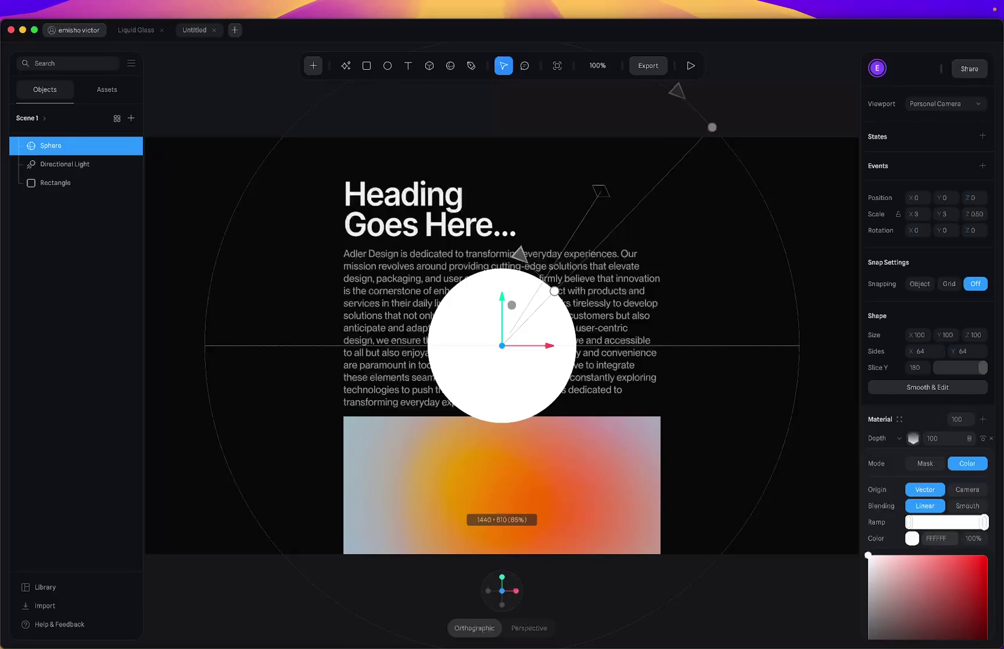
click(974, 538)
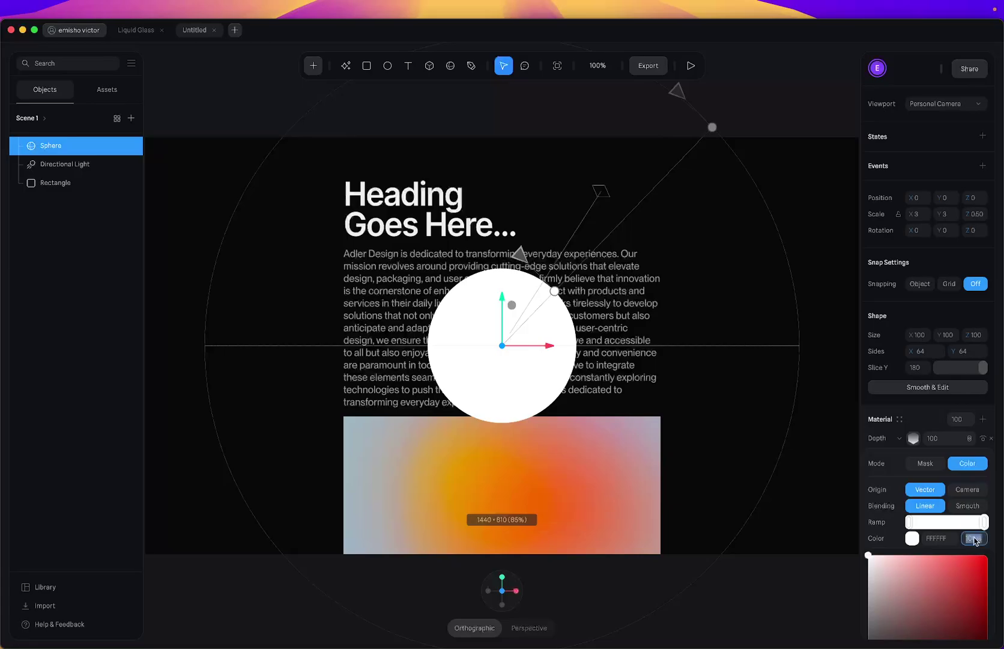
text(10)
key(Return)
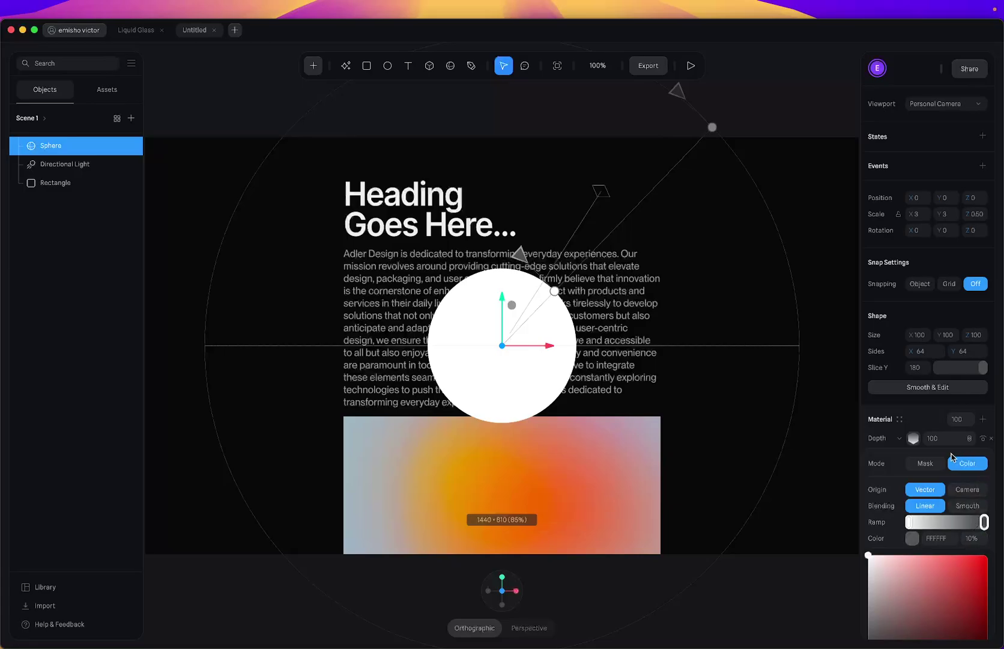
Set the Depth layer's blending to Smooth and its gradient type to Linear.
click(967, 506)
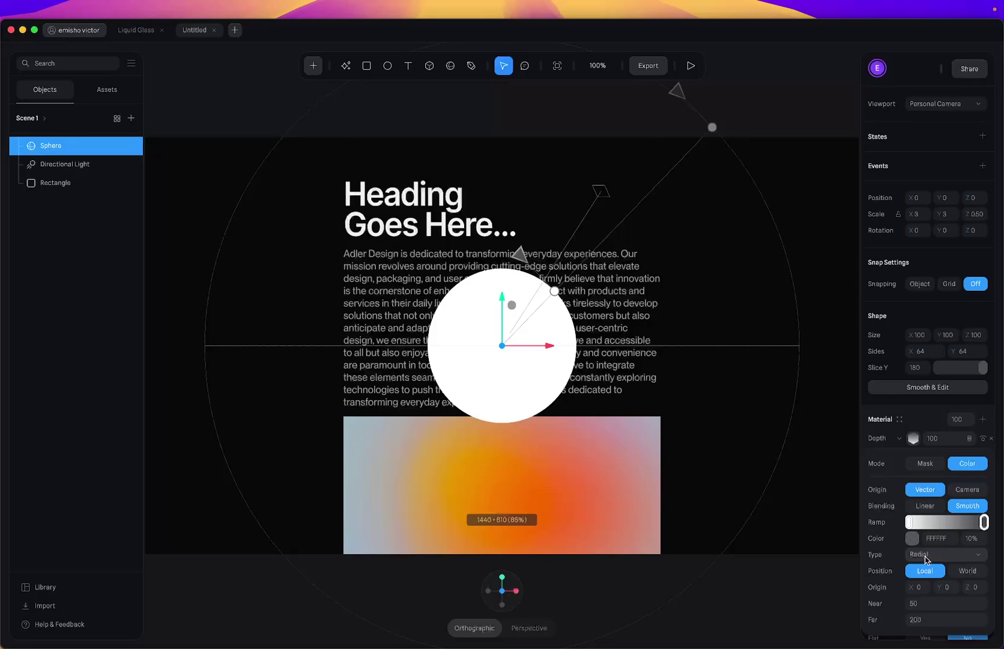
click(926, 558)
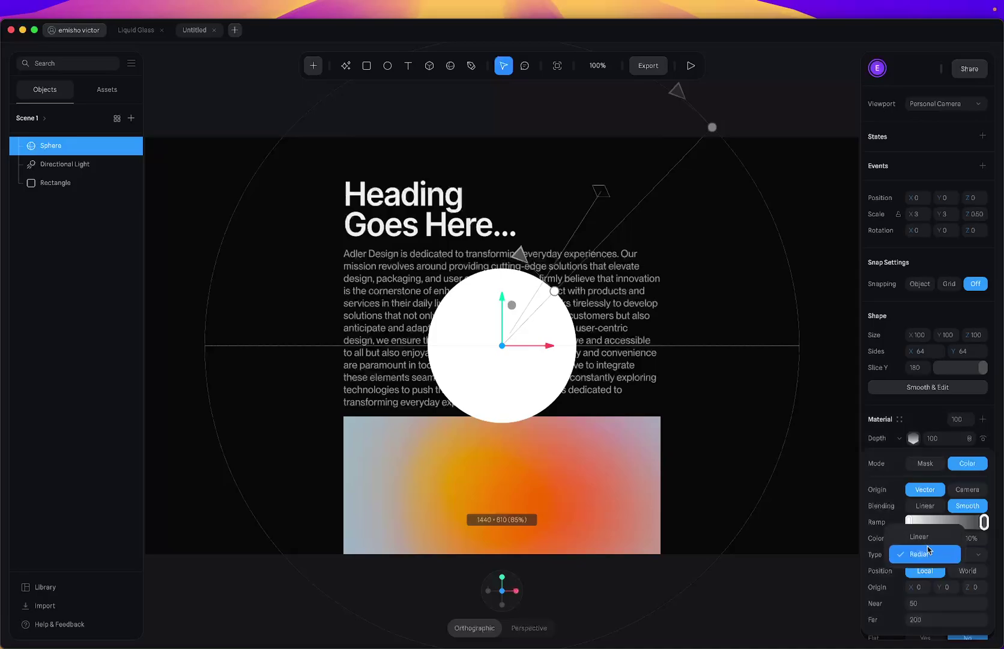
click(918, 540)
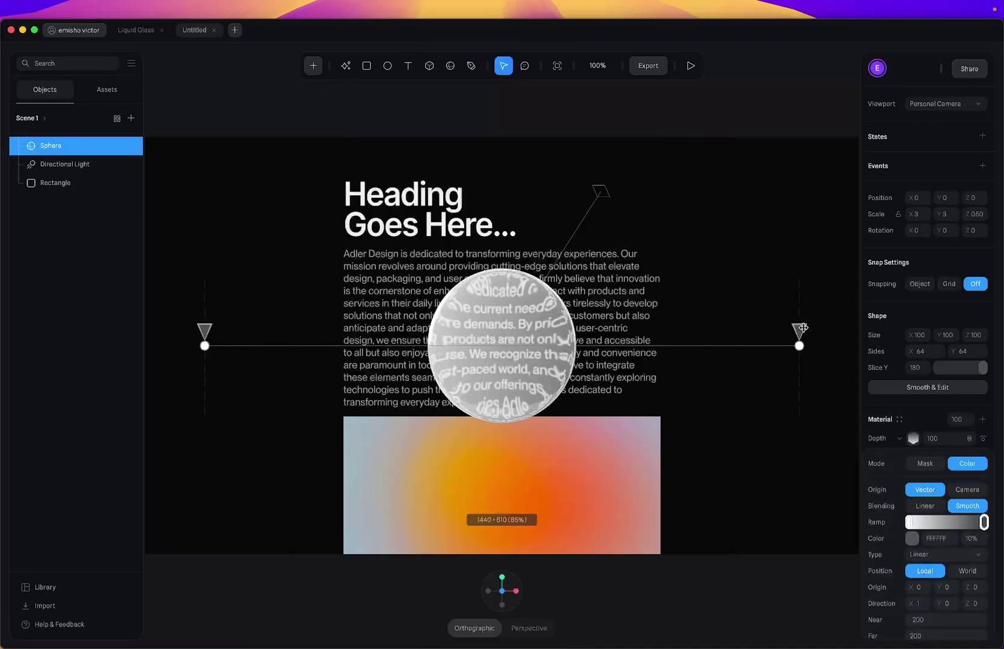
Pull the depth gradient's ends in around the sphere, with near at about -51, and set the layer's blend mode to Multiply.
drag(802, 328, 601, 318)
drag(205, 329, 426, 331)
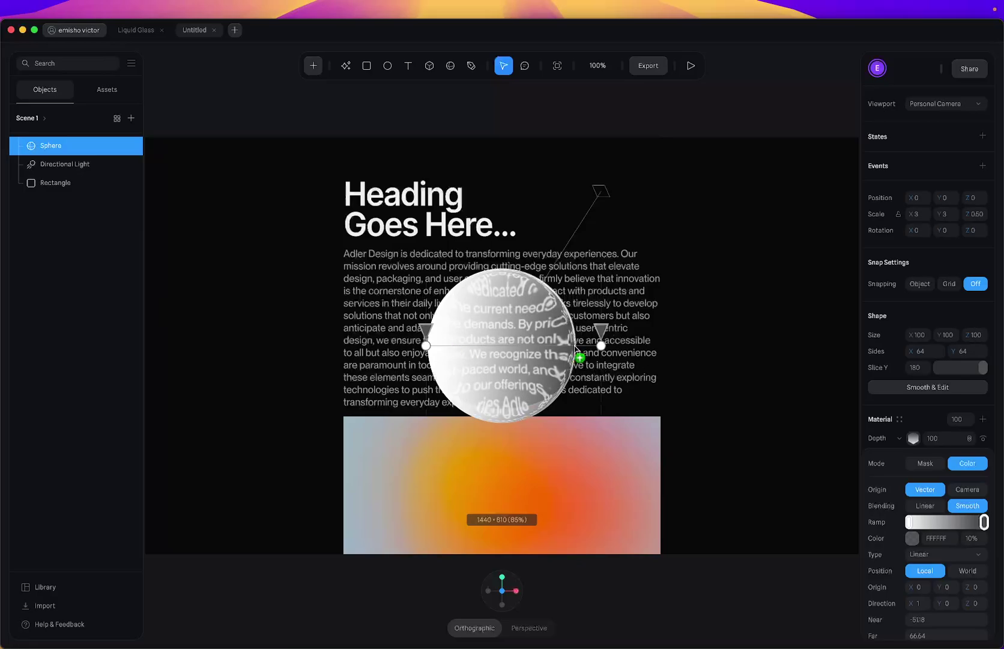
click(601, 346)
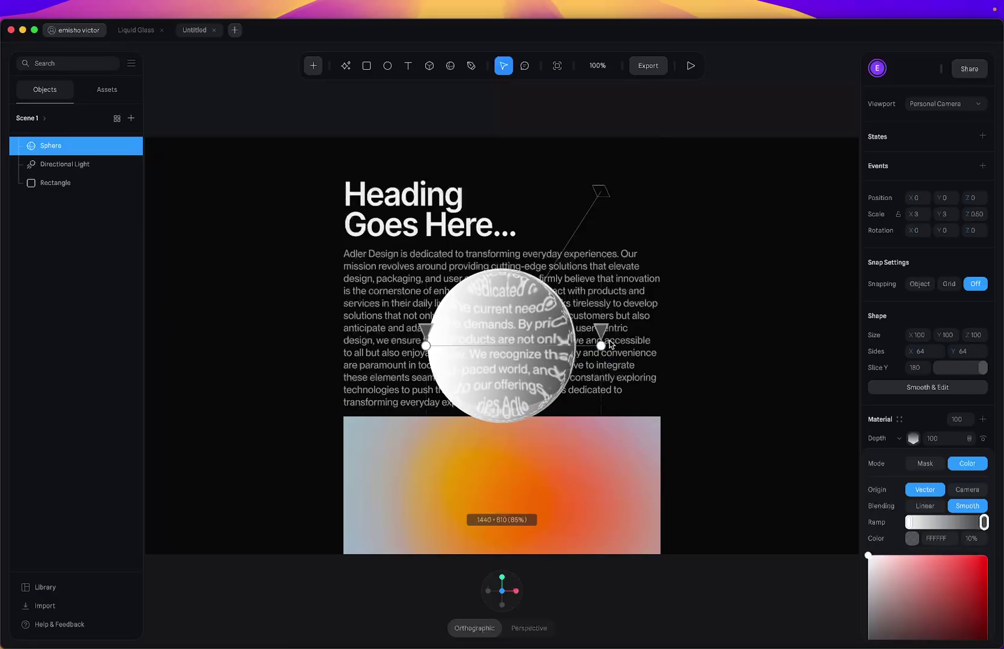
mouse_move(601, 331)
mouse_down()
mouse_move(648, 330)
mouse_move(627, 334)
mouse_up()
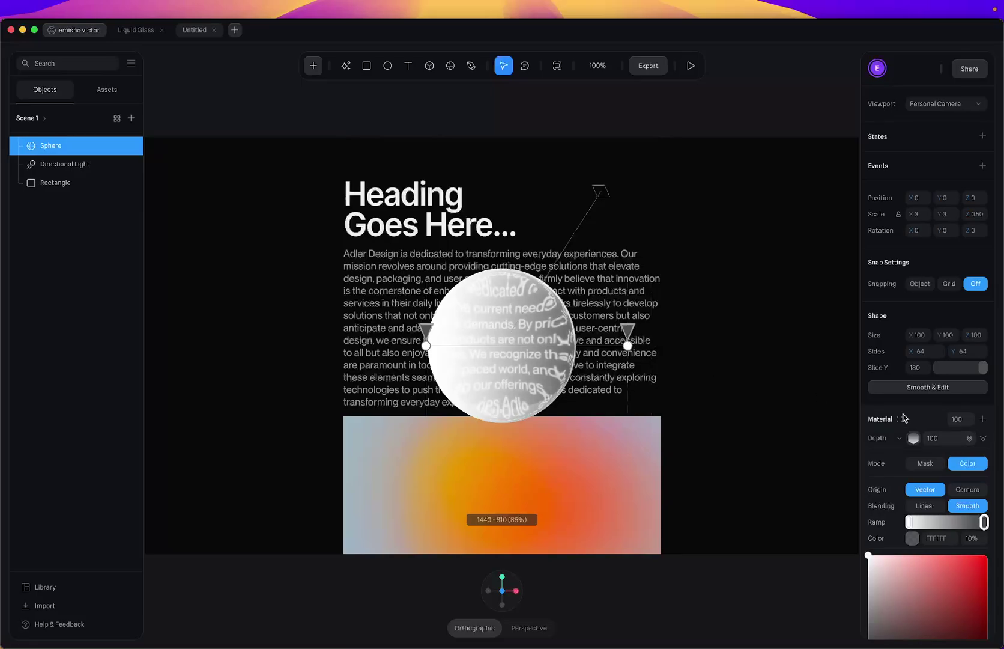
click(970, 440)
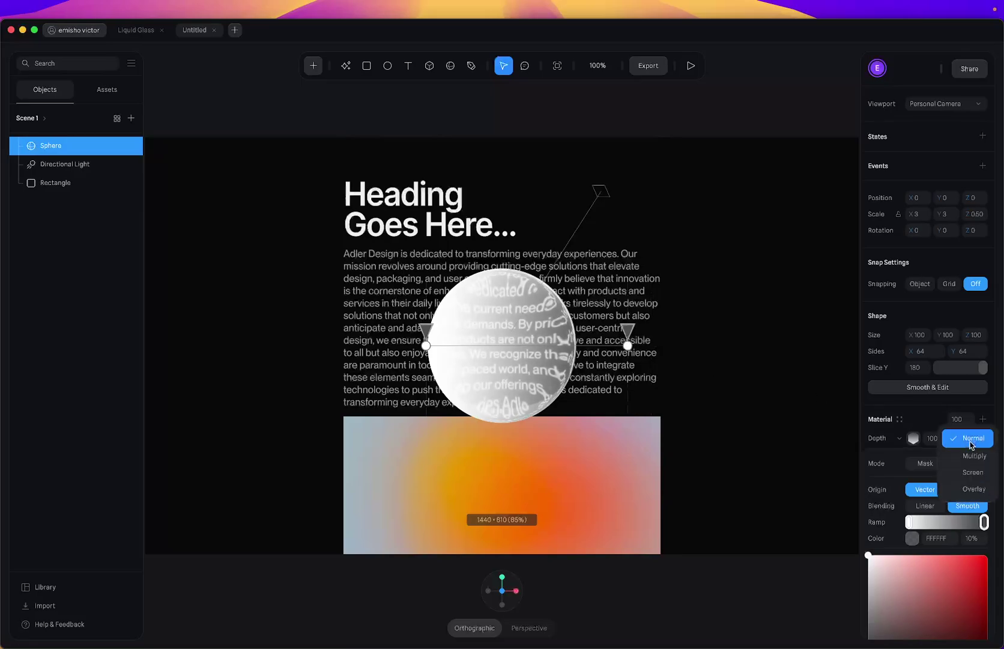
click(972, 457)
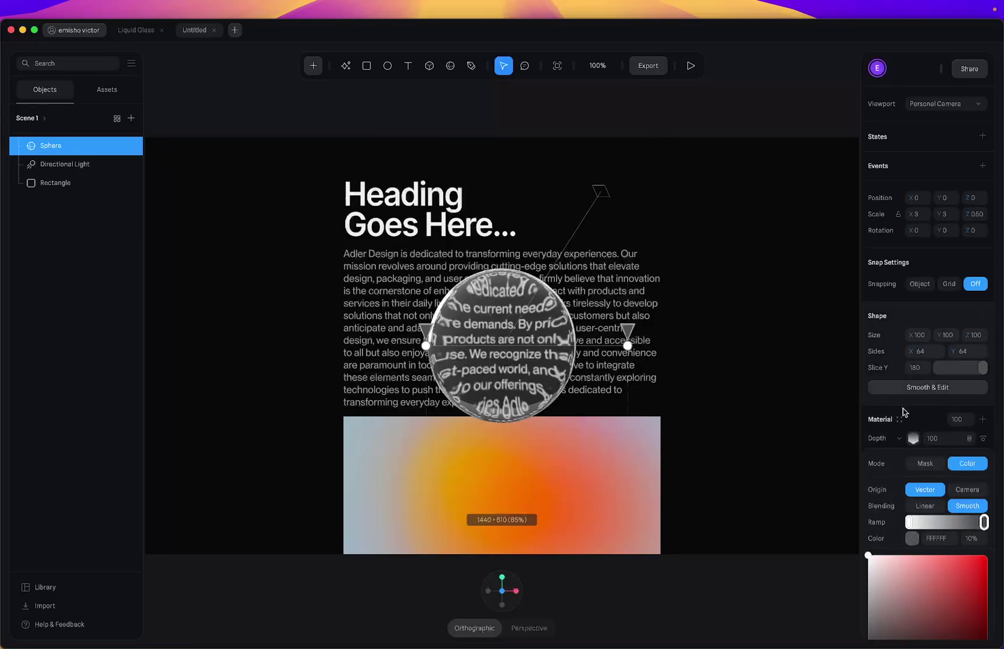
Set the Depth layer's blend mode to Overlay and pull the gradient's near end farther out from the sphere.
click(972, 440)
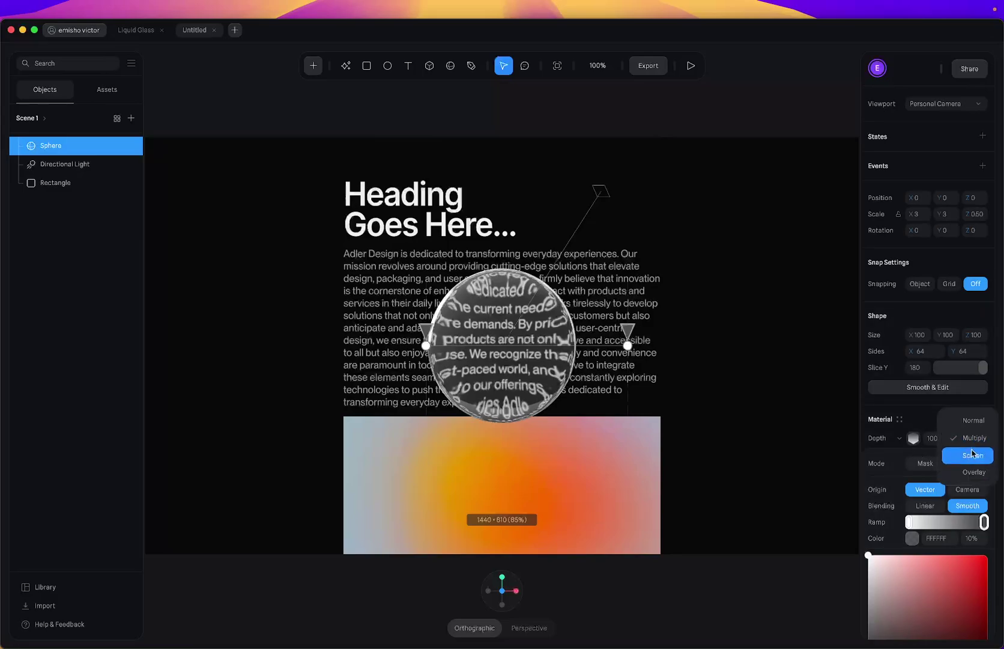
click(974, 474)
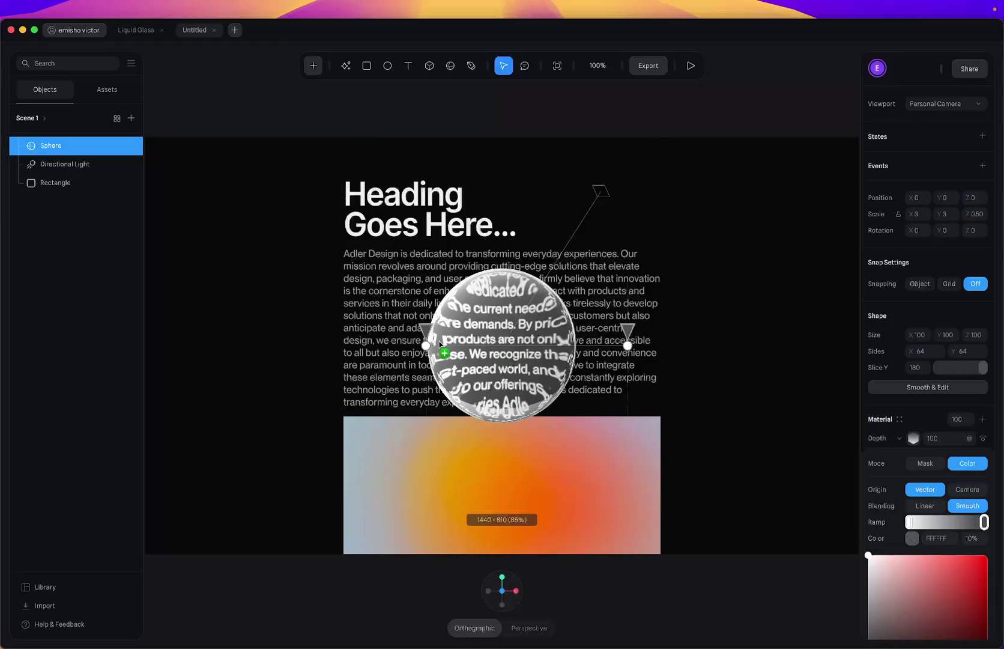
click(426, 347)
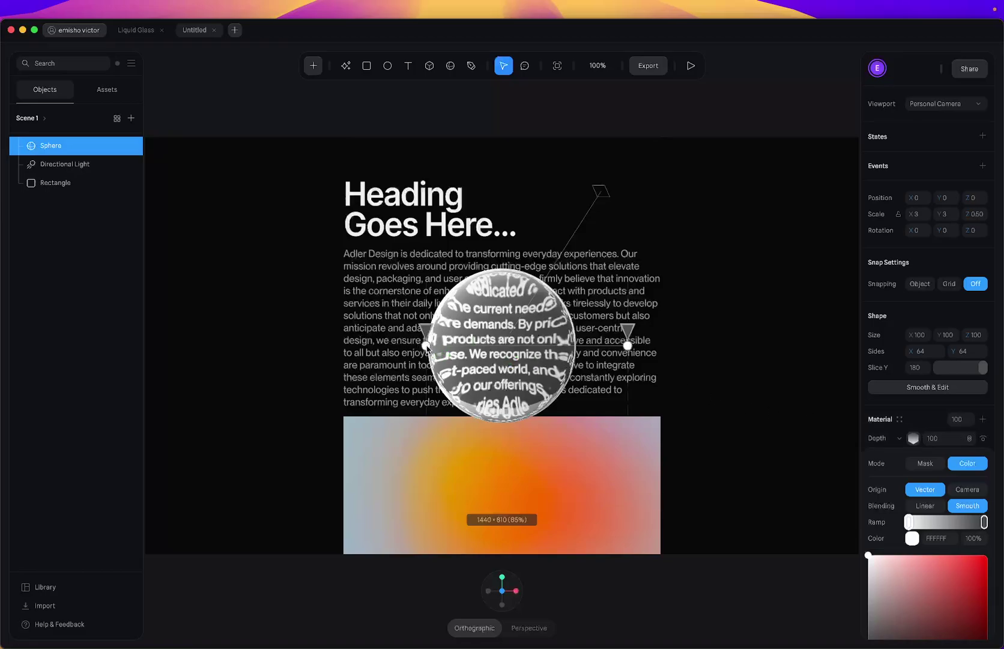
drag(426, 329, 356, 328)
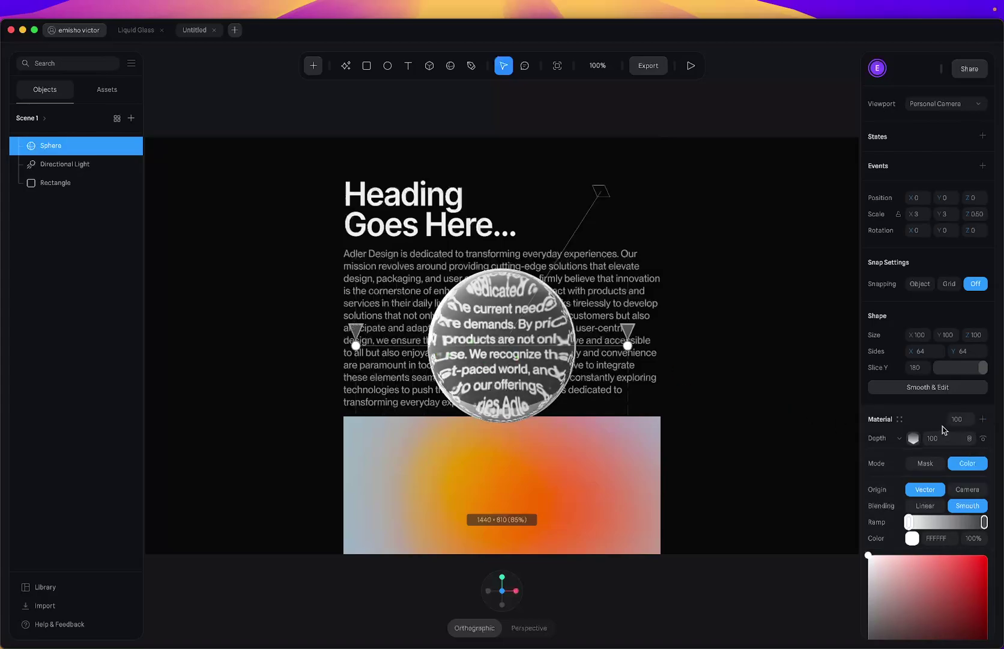
Preview the scene, orbit it to check the glass sphere over the page, and return to editing.
click(692, 68)
drag(450, 342, 498, 346)
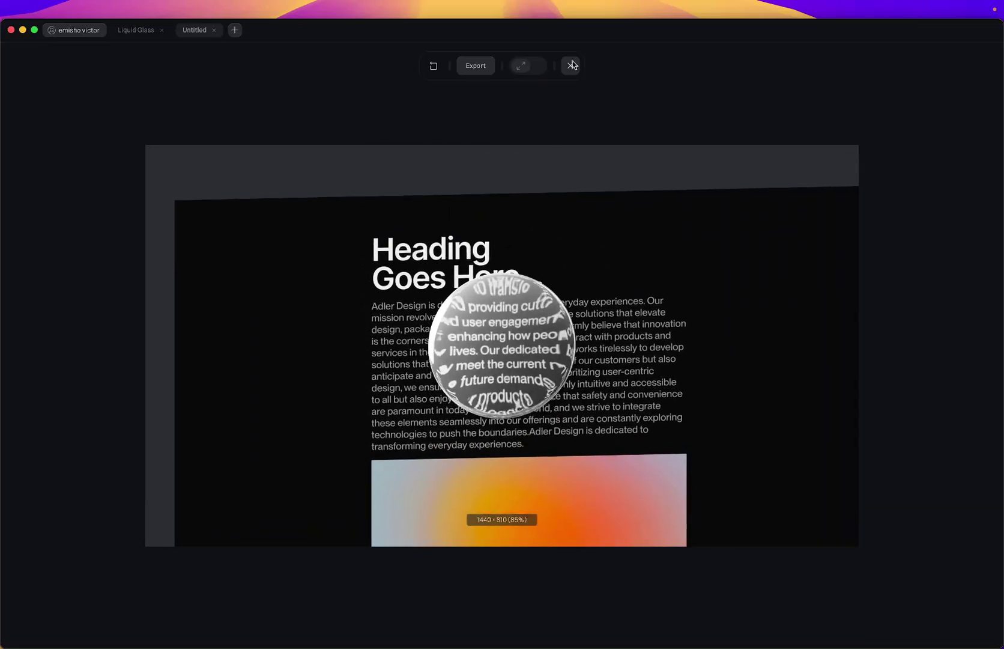
click(570, 65)
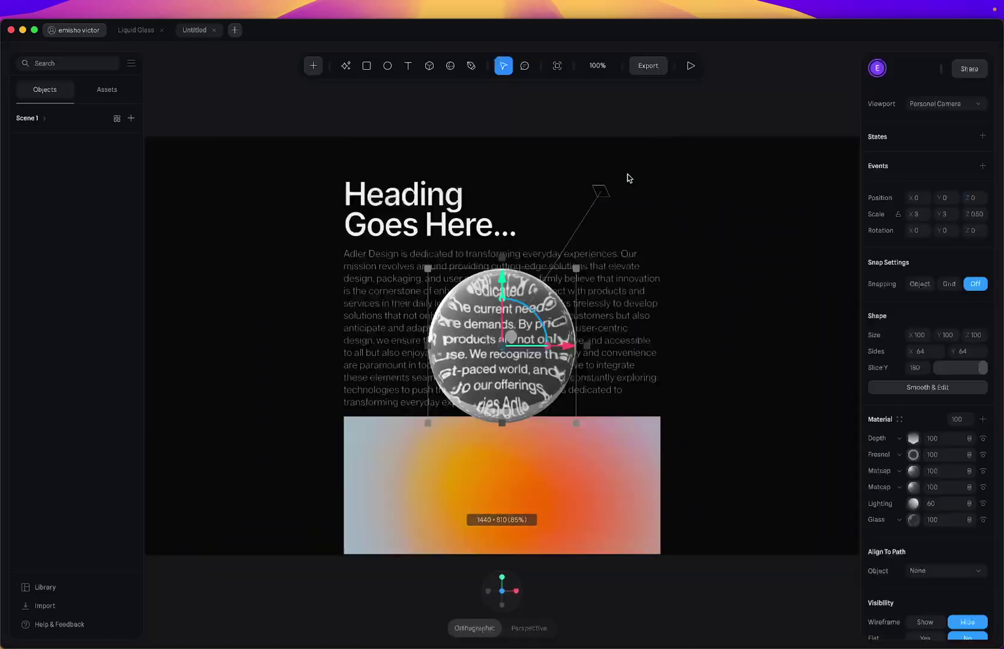
Compare the sphere with its Lighting material layer on and off, leaving the layer hidden.
click(983, 504)
click(982, 504)
click(983, 503)
click(982, 503)
click(982, 504)
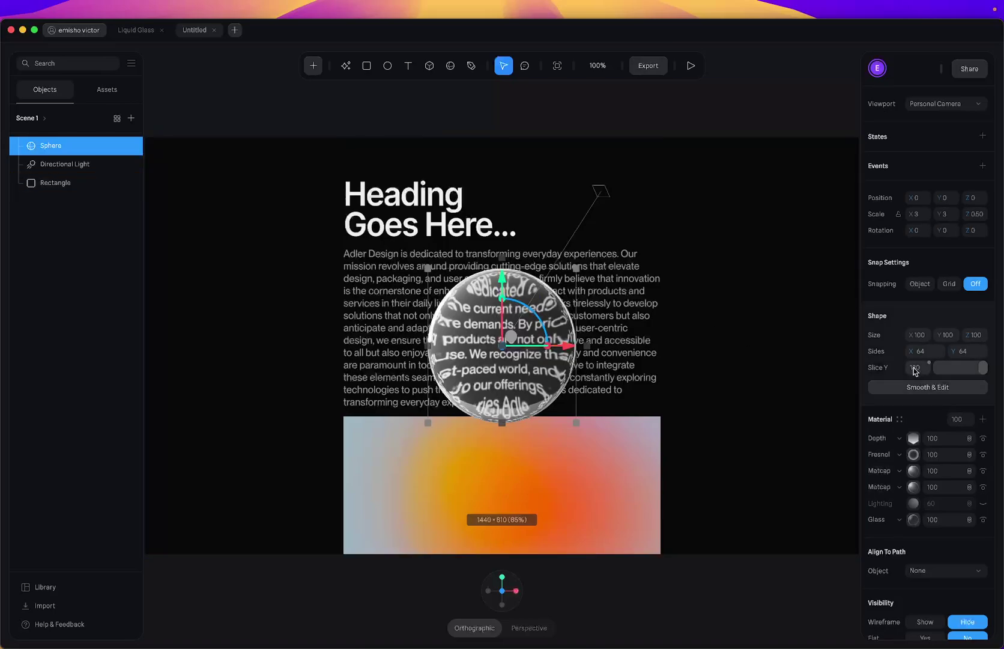
Try adding another Color layer to the sphere's material, and preview the scene without it.
click(983, 420)
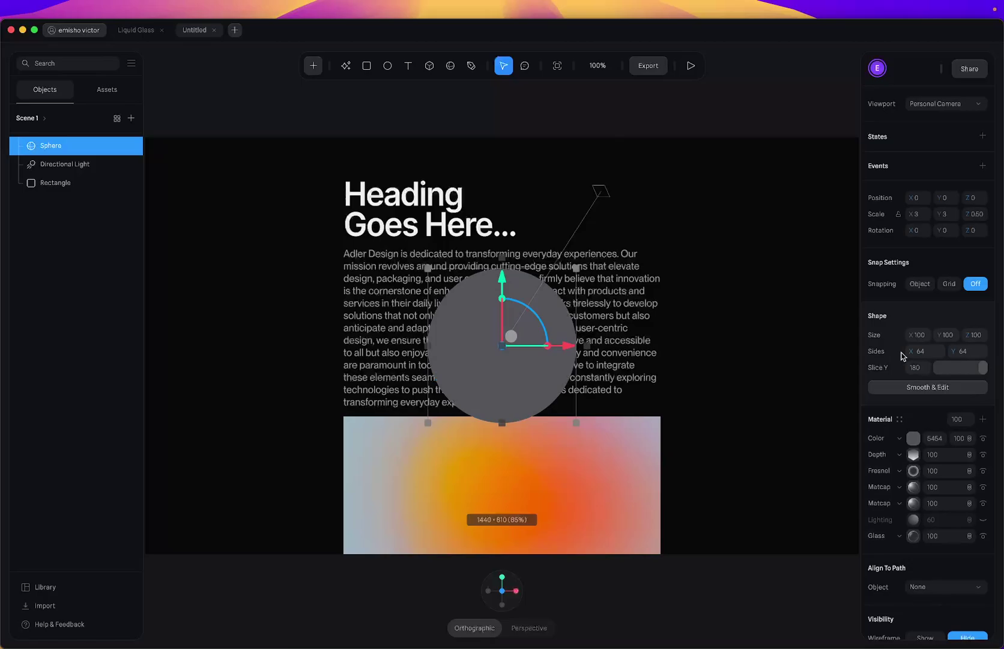
click(691, 66)
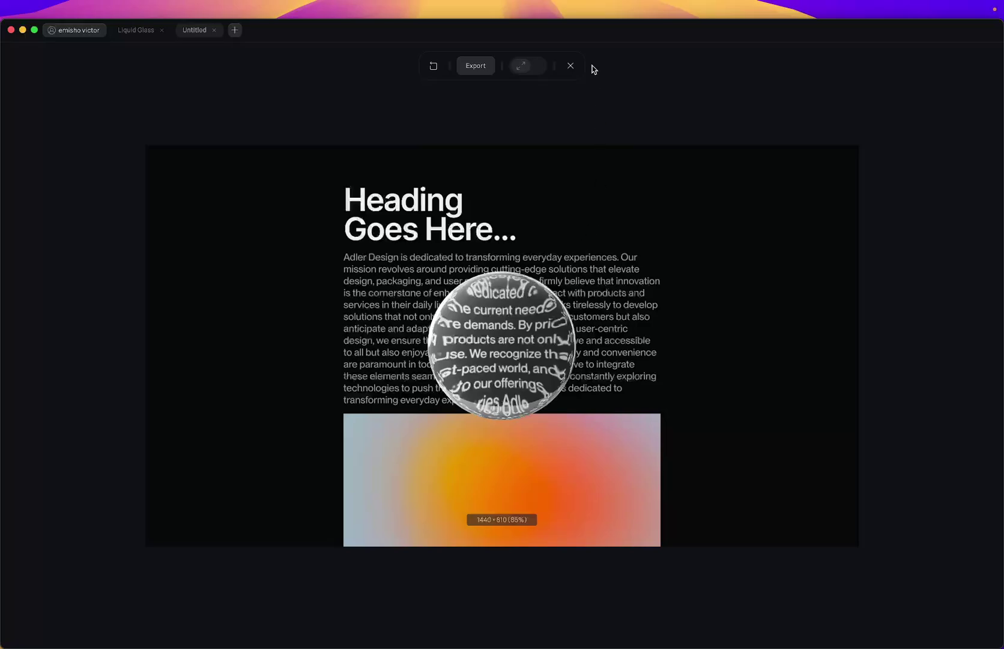
click(571, 65)
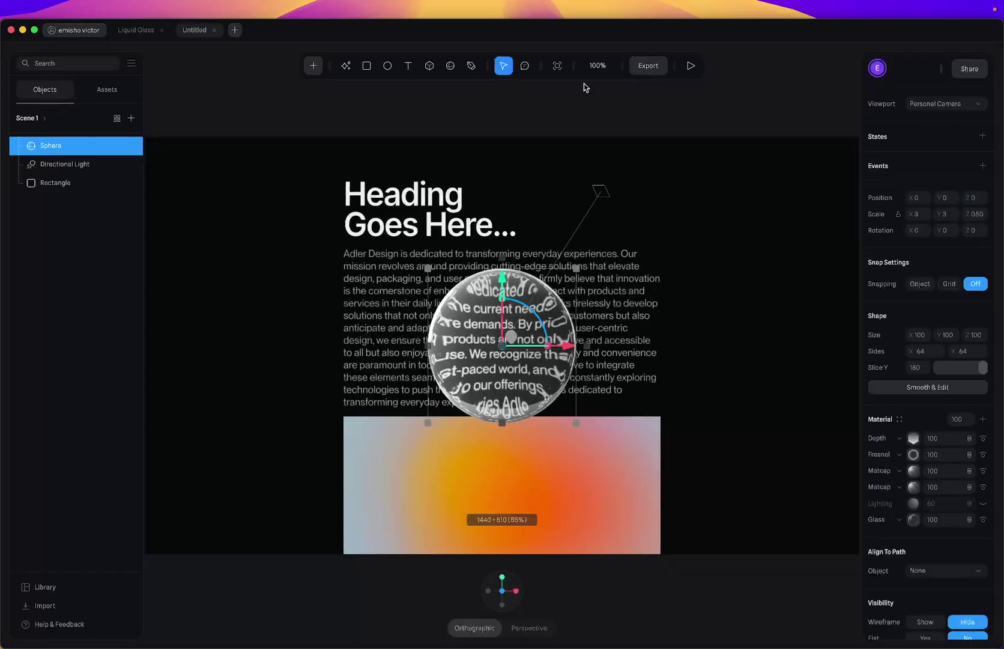
Try the scene-wide Aberration effect at 100%, and turn the scene effects back off.
click(600, 114)
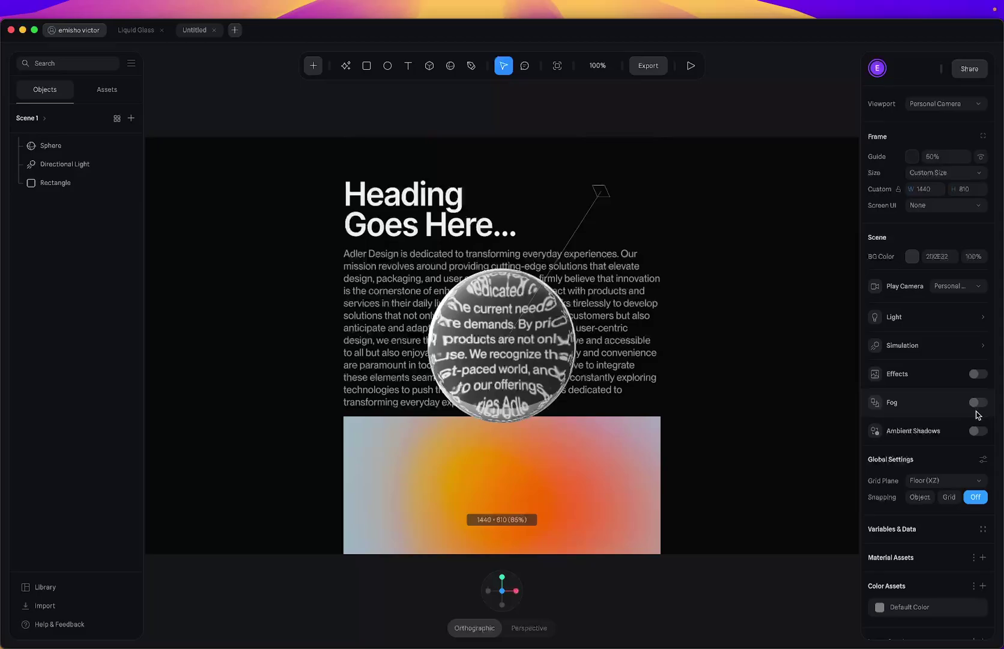
click(978, 374)
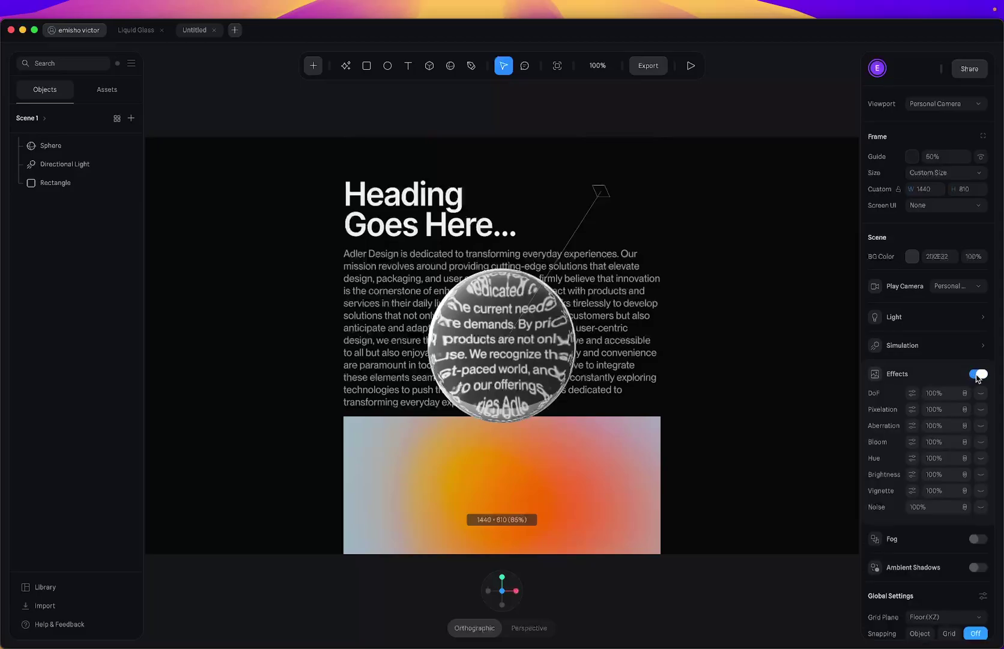
click(980, 426)
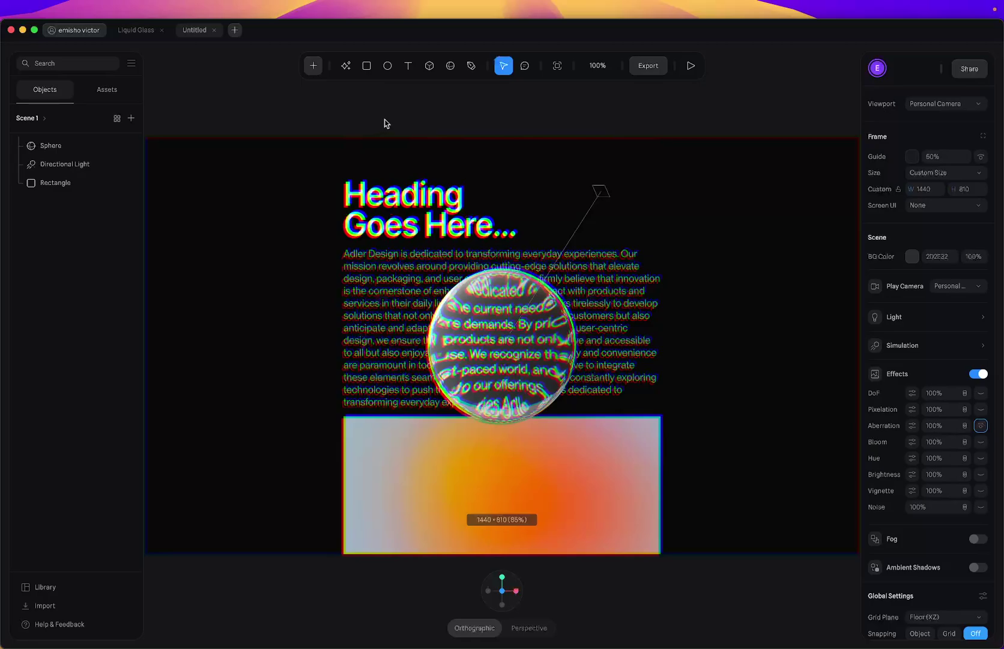
click(495, 329)
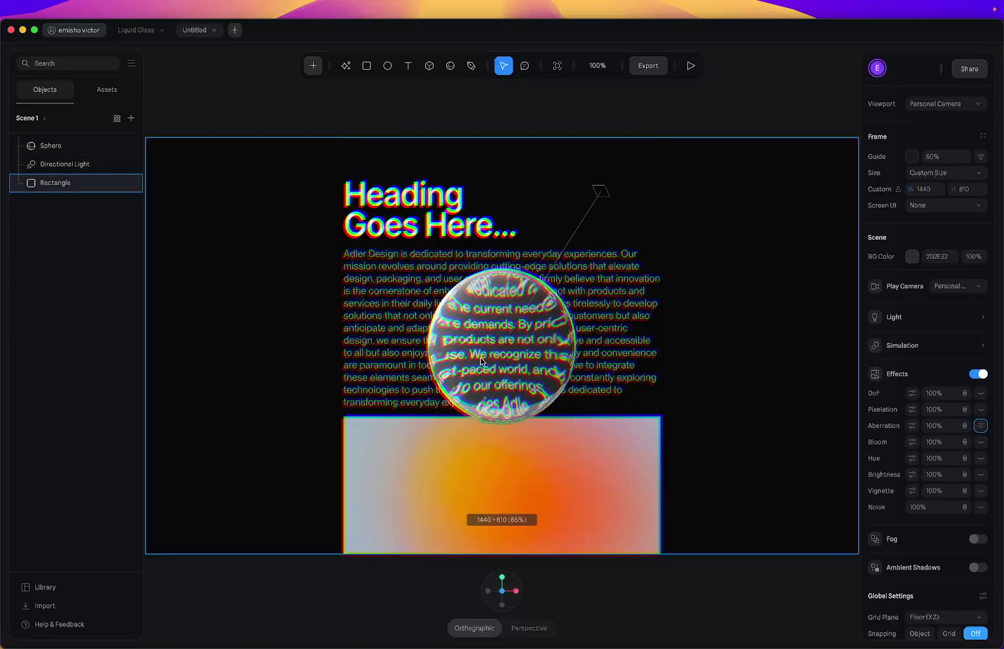
click(351, 162)
click(486, 128)
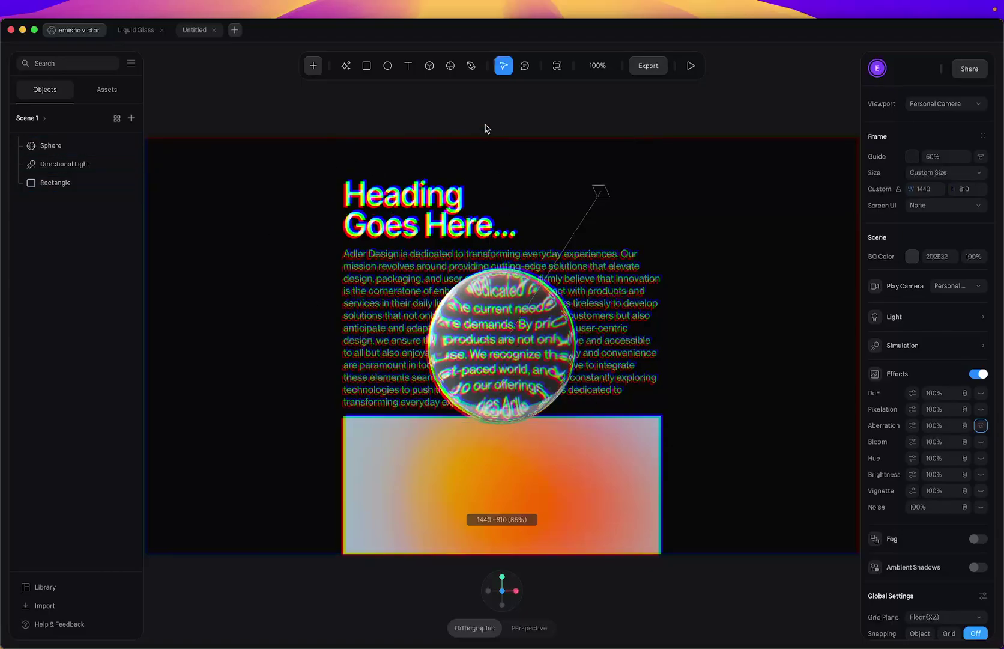
click(978, 373)
click(665, 345)
Add a third Matcap layer on top of the Depth layer in the sphere's material.
click(534, 331)
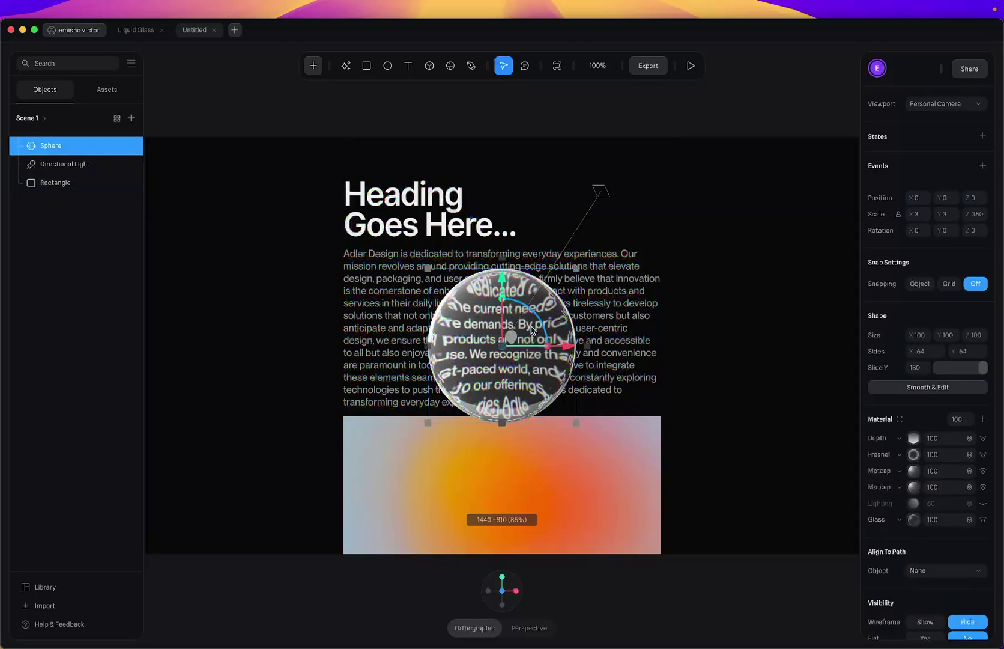
click(984, 422)
click(898, 441)
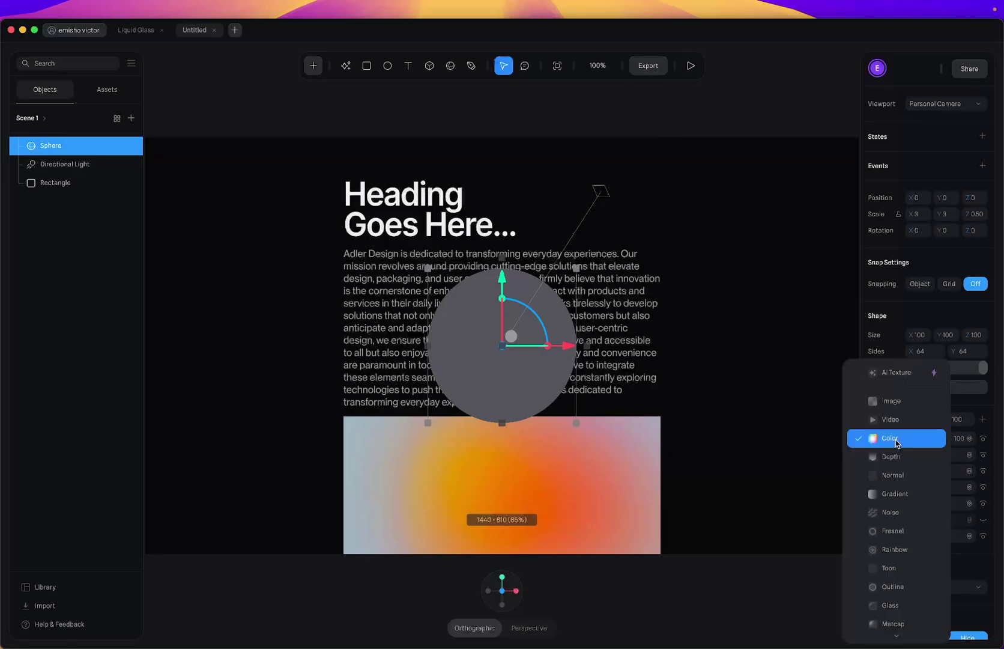
click(895, 622)
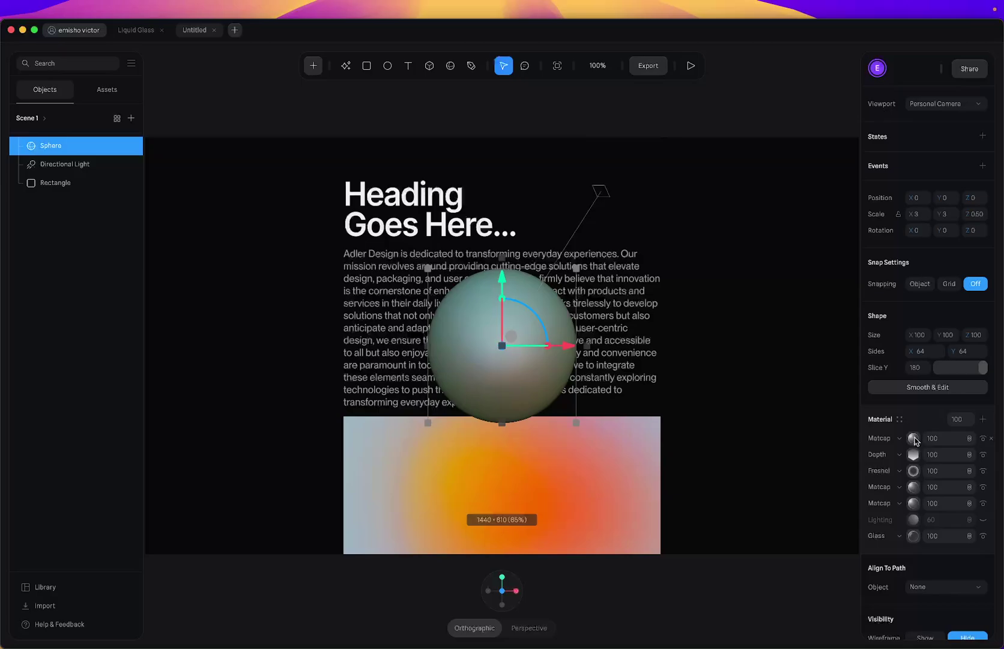
Load 36.png from the Diamond folder of the Iridescent and Gem Matcaps collection as the new Matcap layer's image.
click(914, 438)
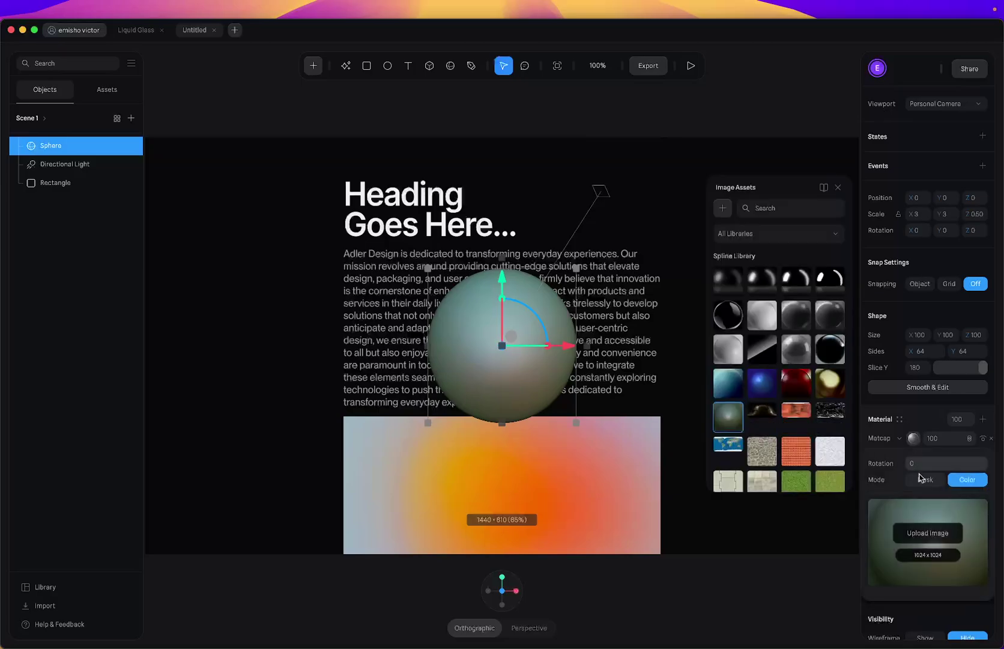
click(928, 533)
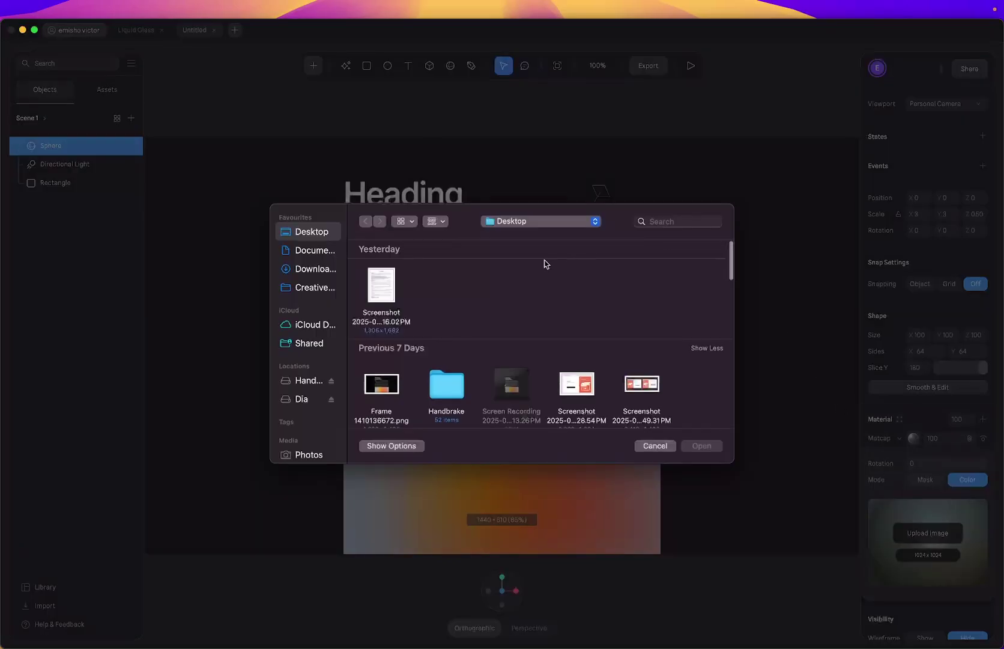
click(312, 250)
scroll(492, 328, down, 10)
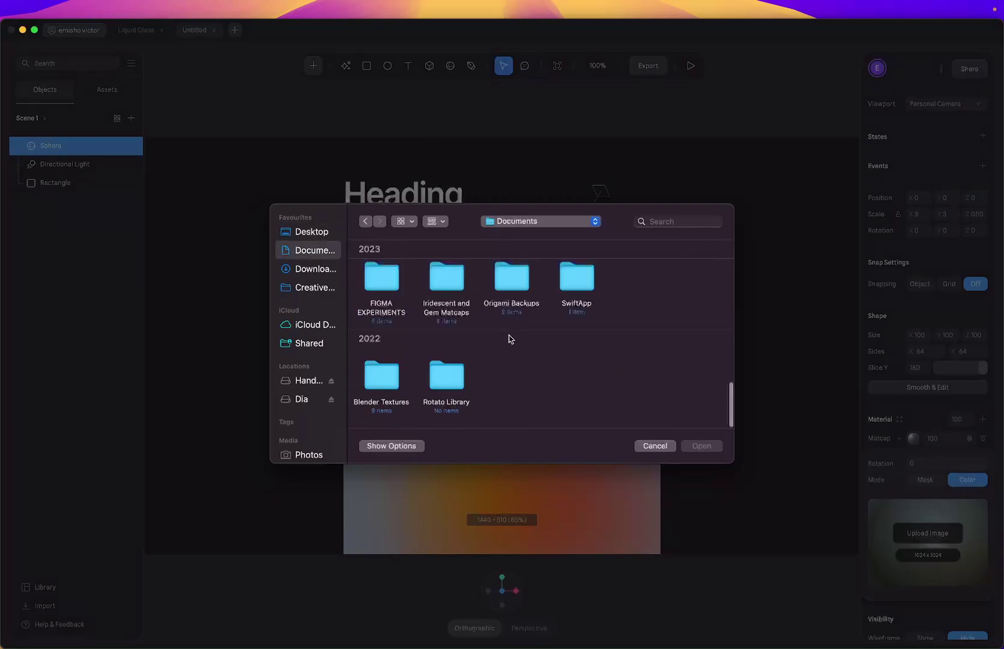
click(448, 280)
double_click(447, 280)
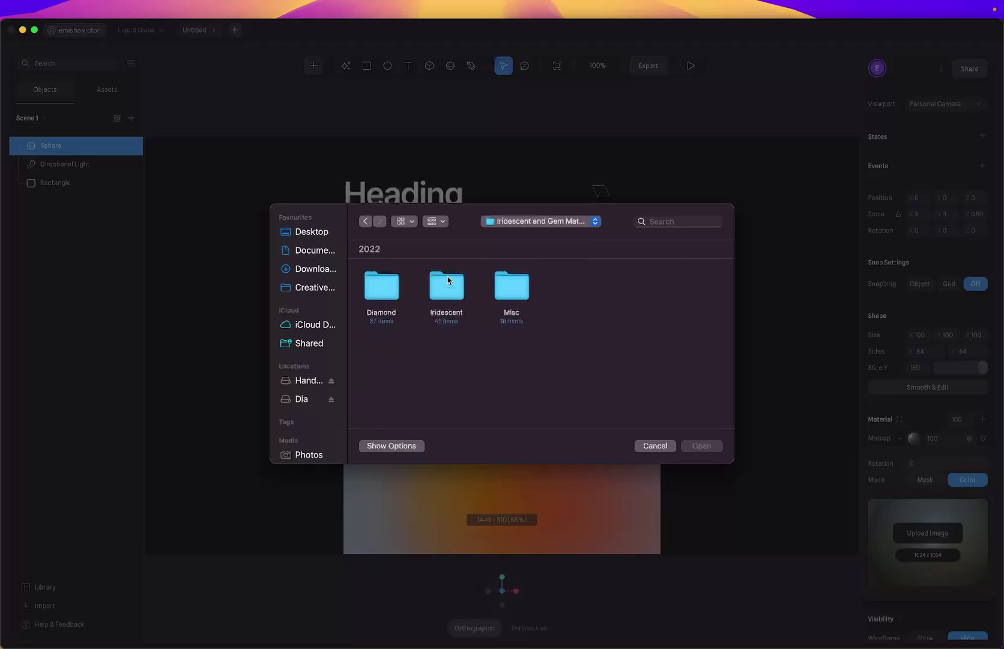
double_click(386, 286)
scroll(421, 310, down, 10)
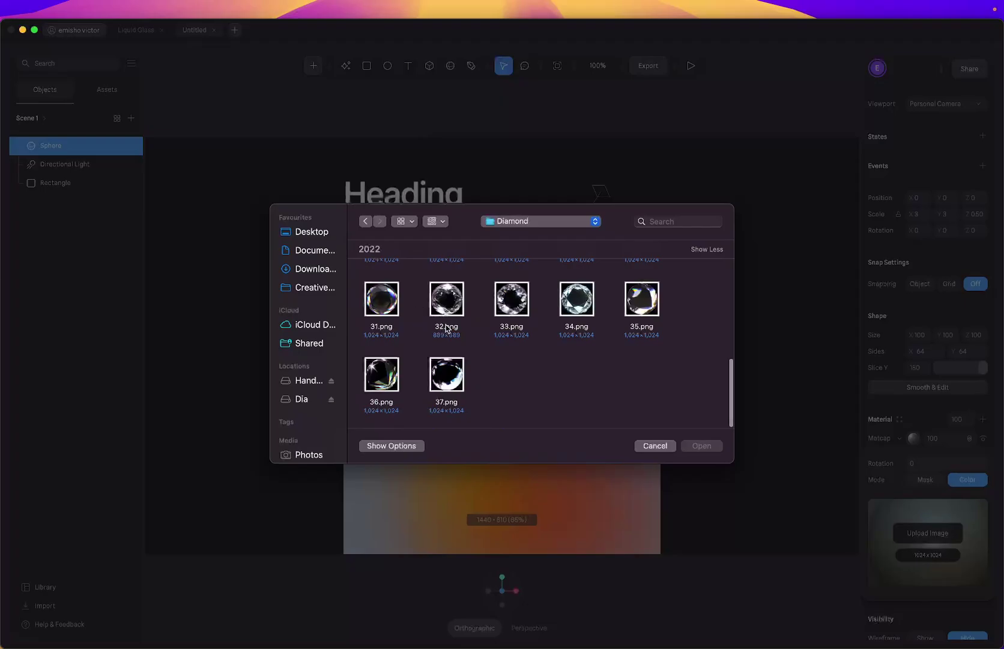
double_click(384, 374)
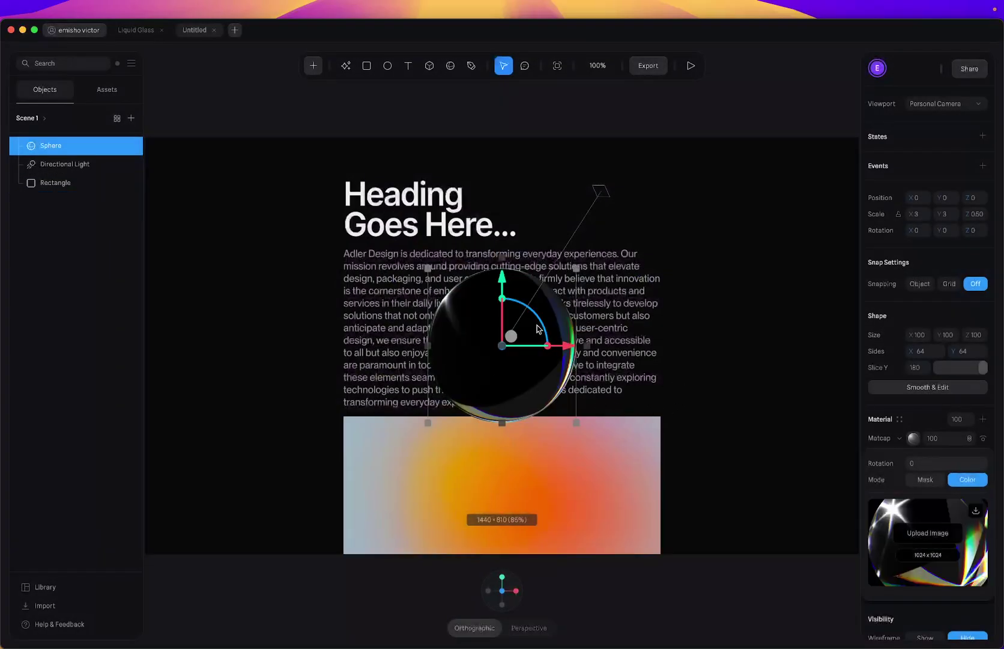
Try Screen blending on the new Matcap layer, set it to Overlay instead, and preview the scene.
click(969, 441)
click(969, 474)
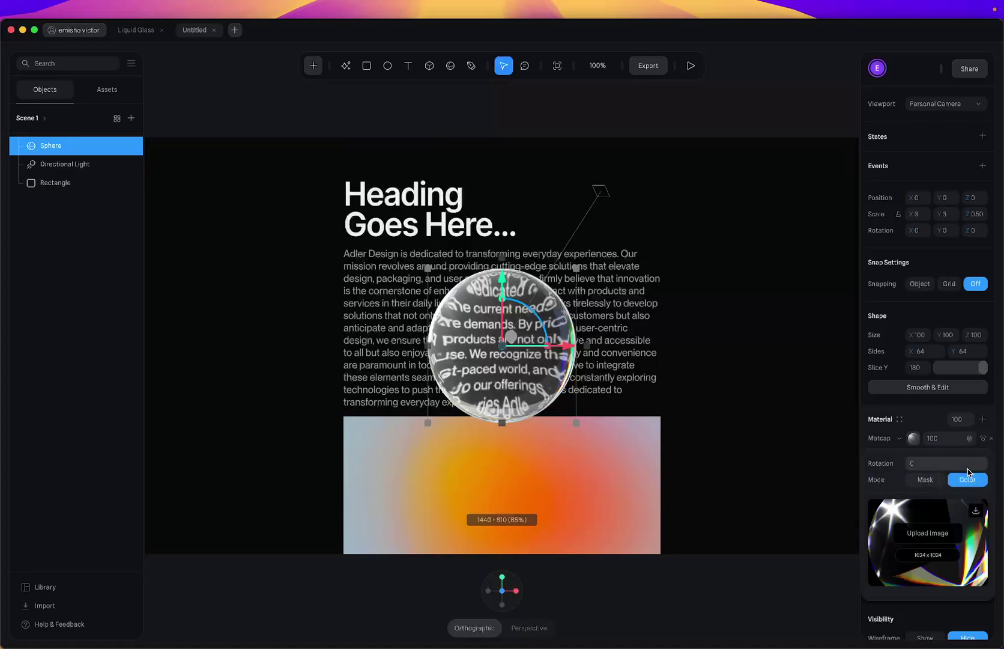
click(969, 439)
click(971, 455)
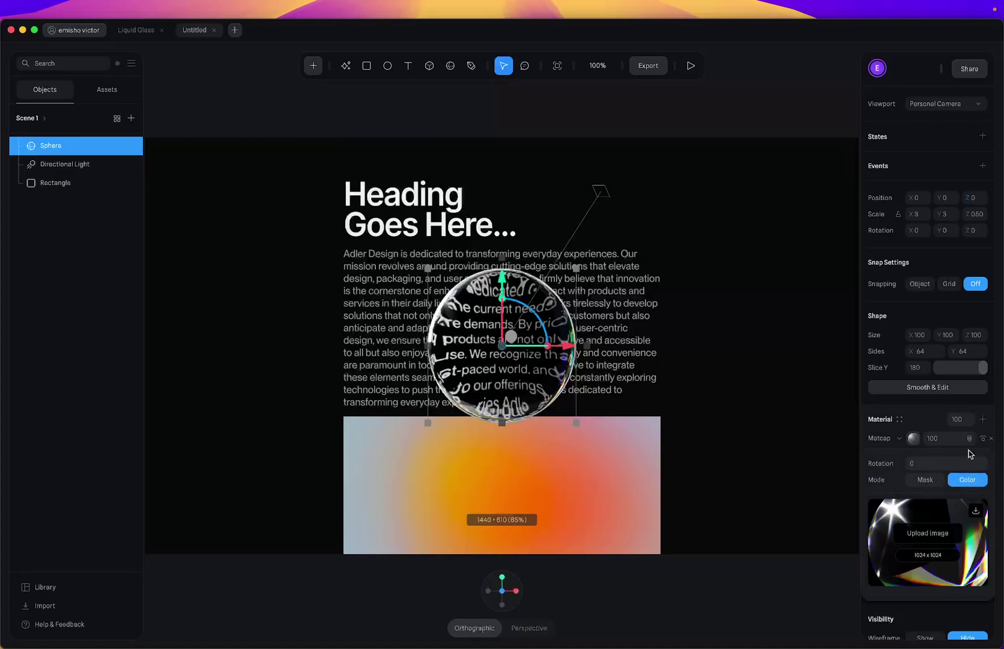
click(690, 65)
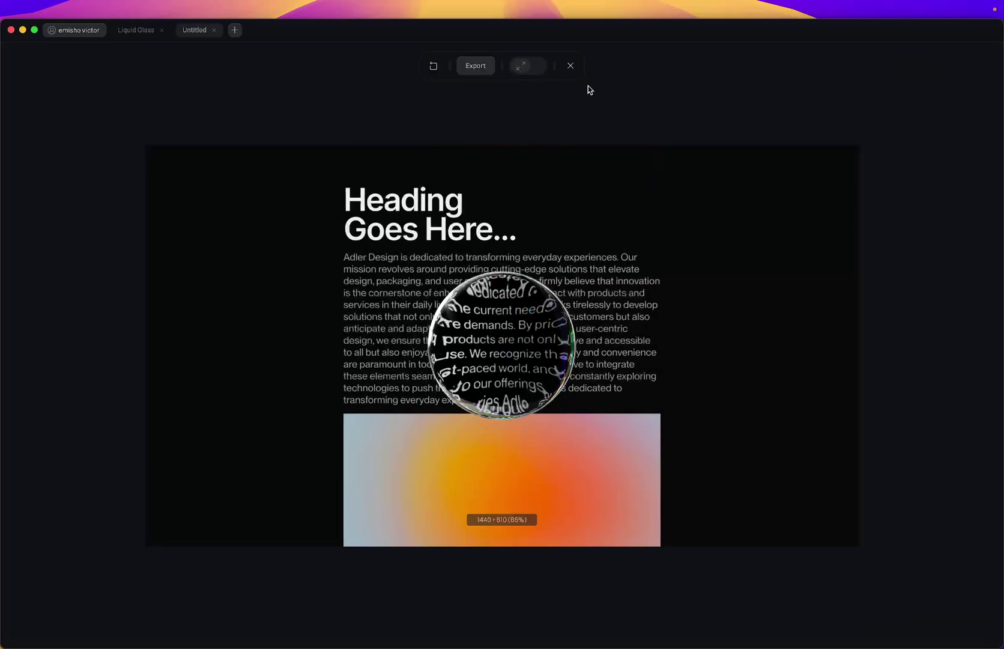
click(570, 65)
Set the new Matcap layer's opacity to 80 and move the layer below Fresnel.
click(947, 439)
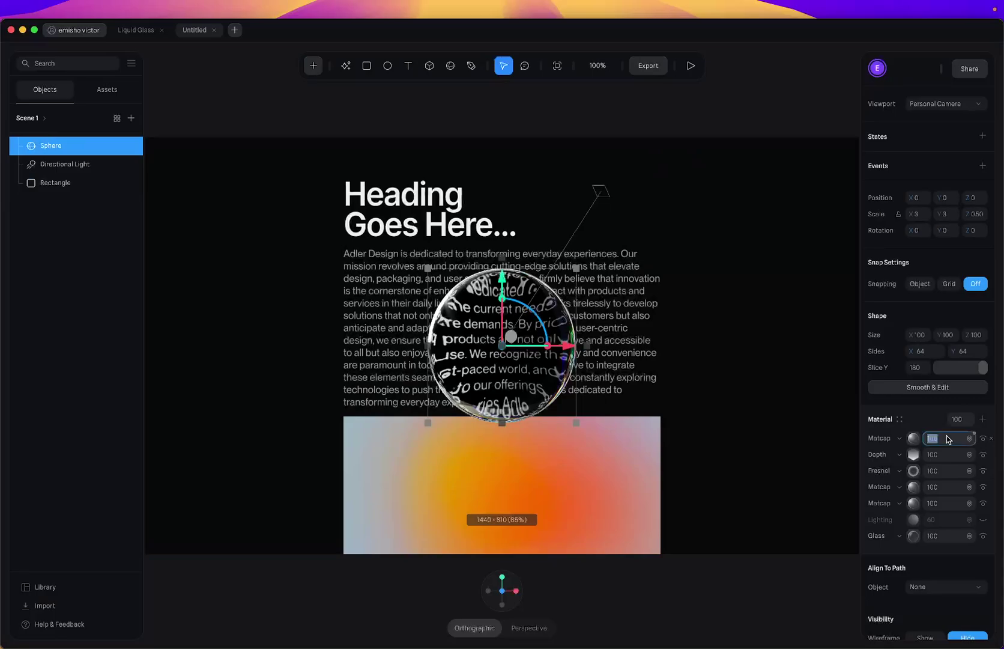
text(80)
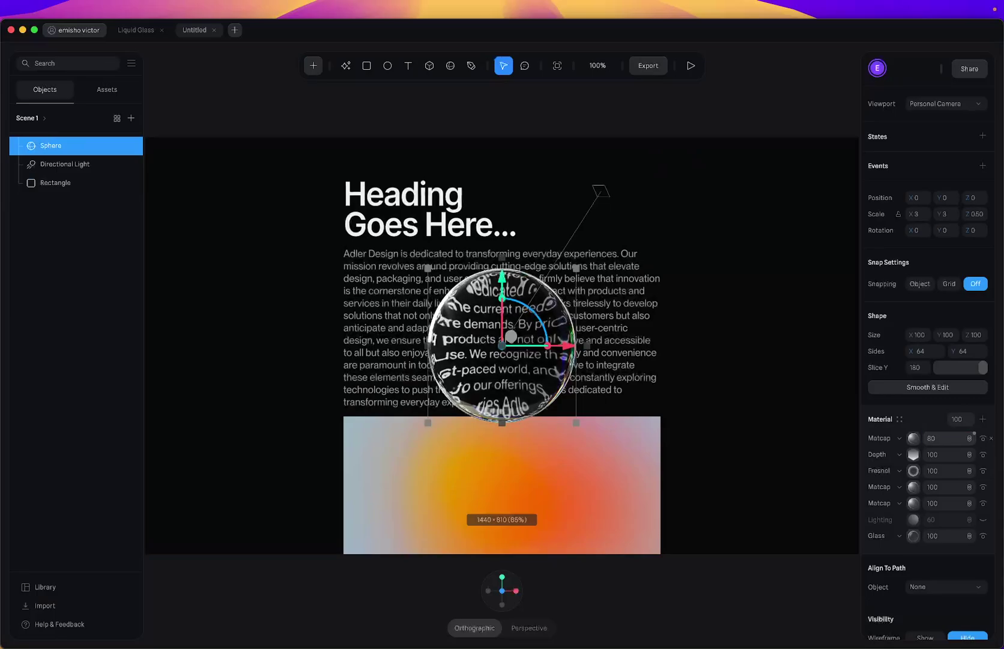
key(Return)
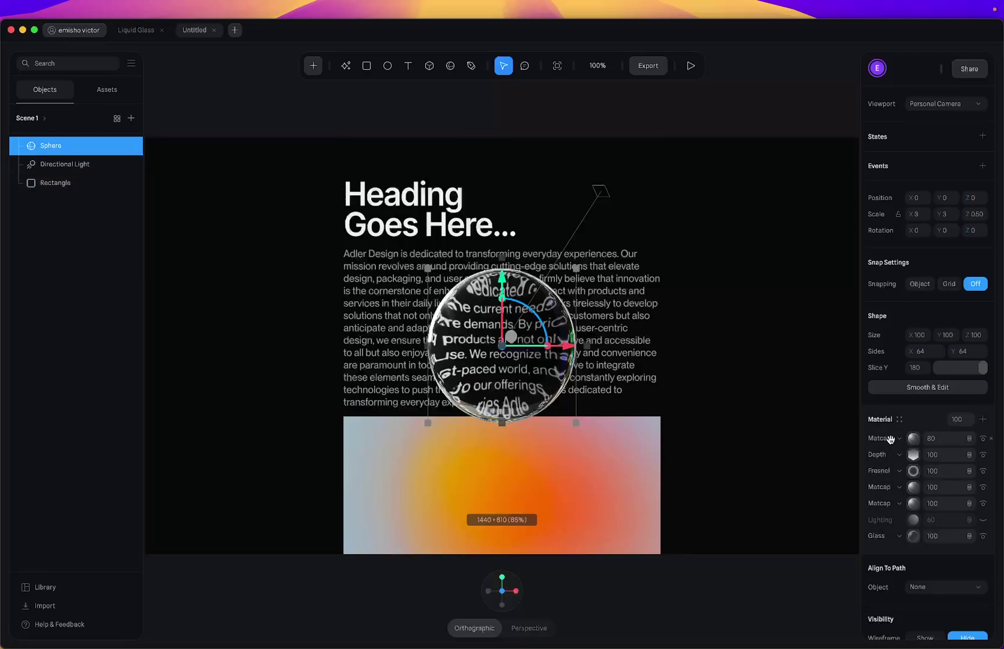
drag(887, 438, 887, 475)
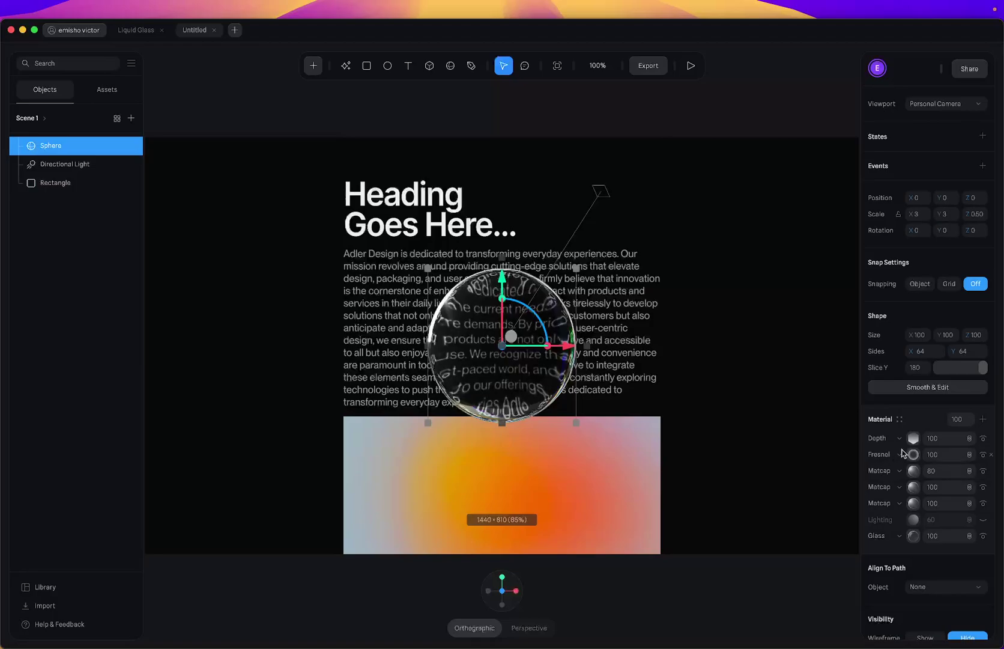
Change the Depth layer's blend mode to Multiply after trying Screen, and move the 80% Matcap layer back to the top.
click(972, 442)
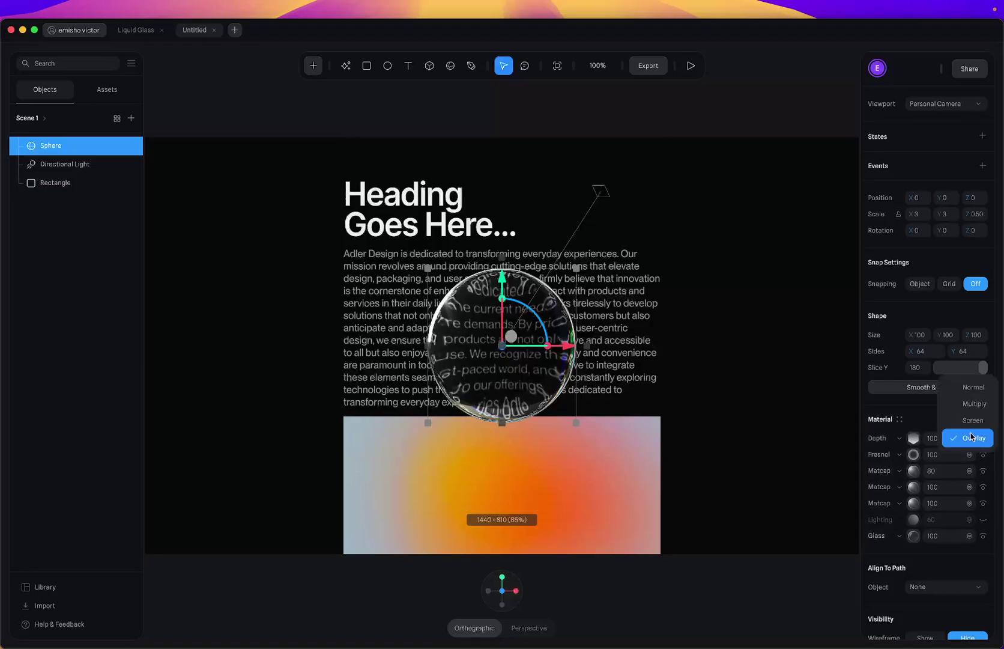
click(972, 420)
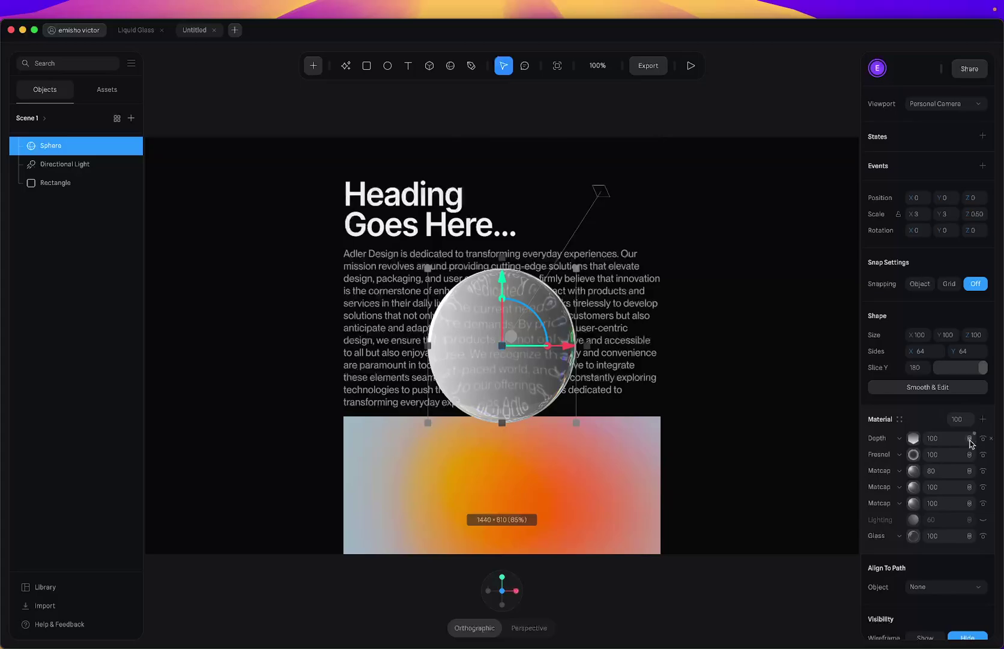
click(972, 442)
click(966, 420)
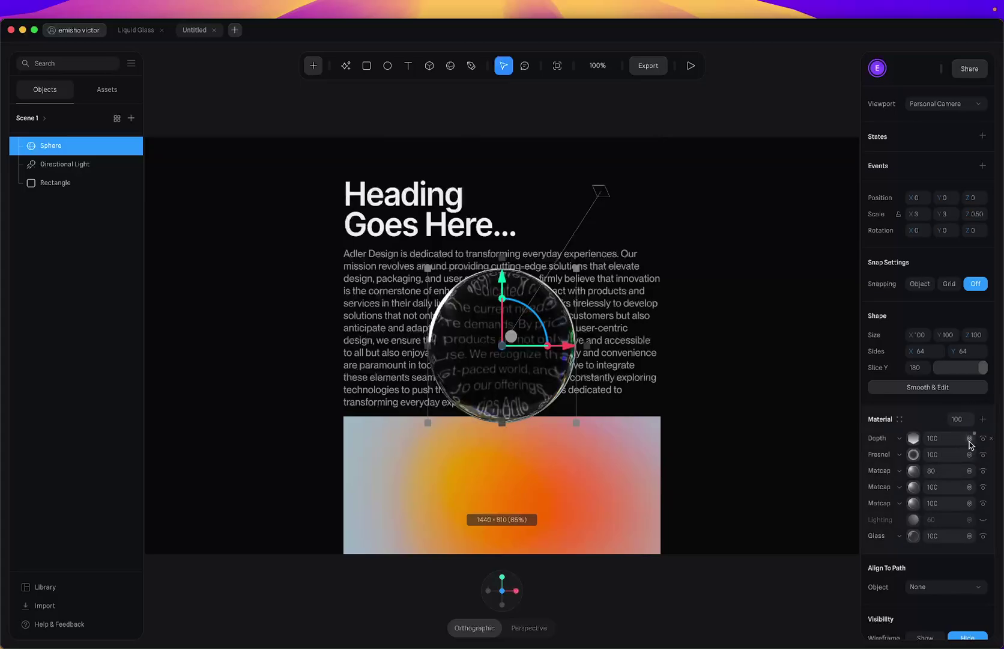
drag(904, 470, 909, 430)
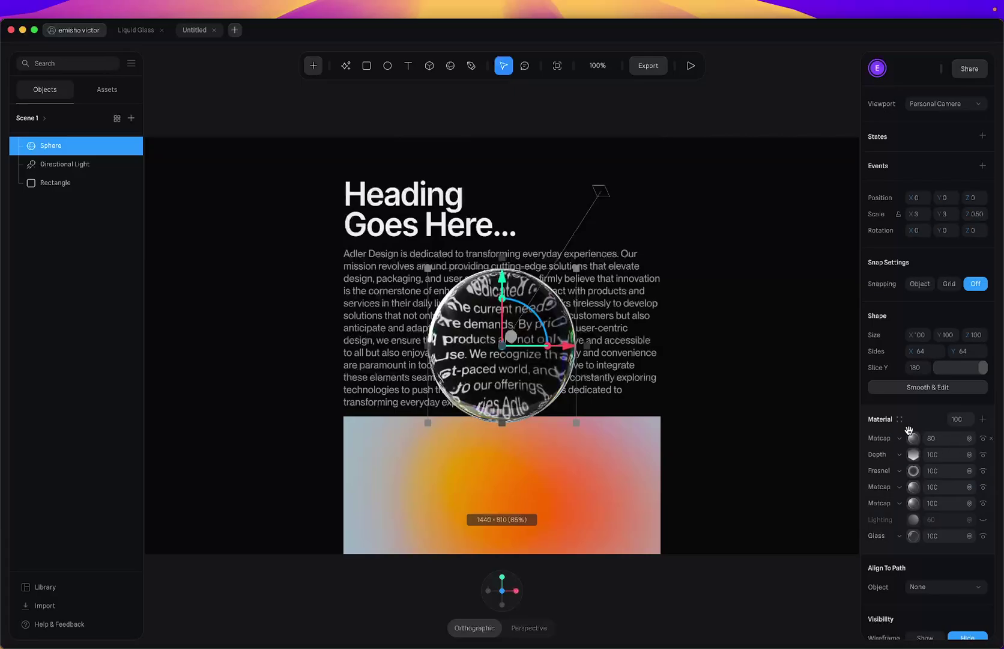
Set the 80% Matcap layer's blend mode to Screen and add another Matcap layer above it.
click(971, 442)
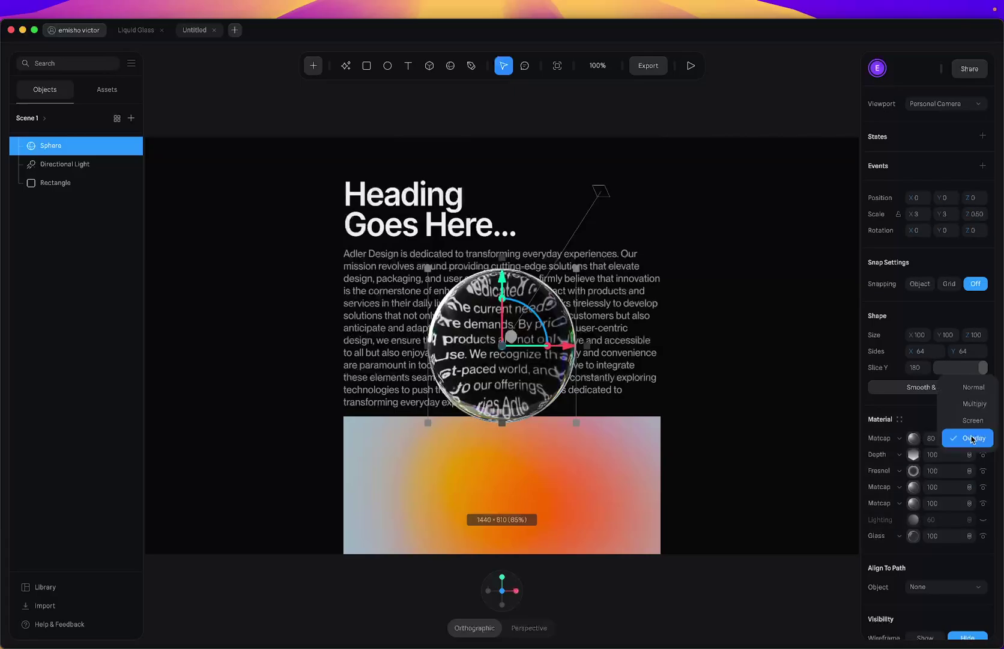
click(972, 425)
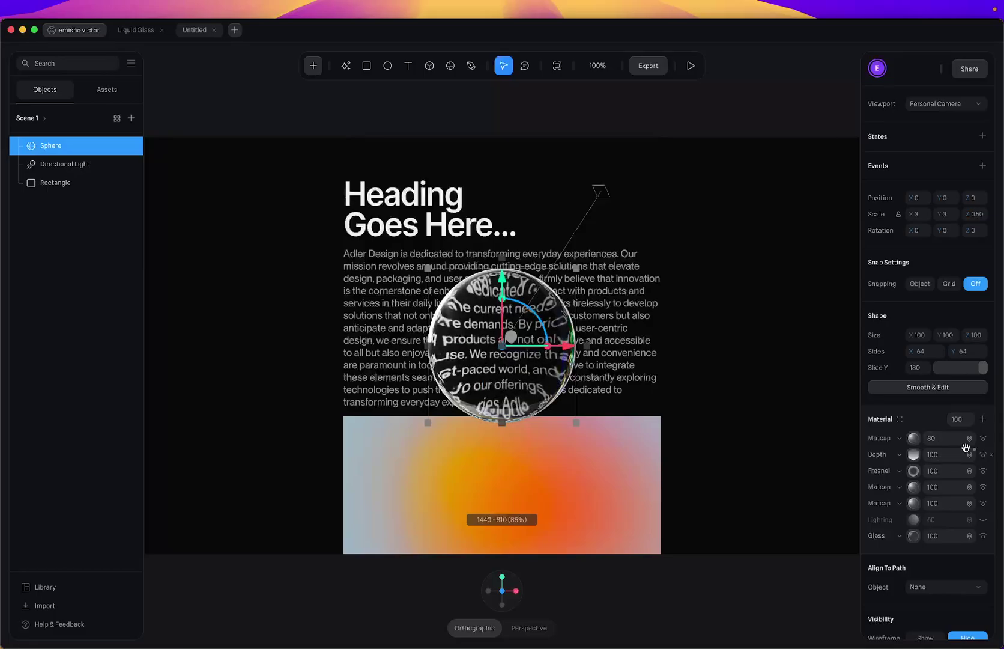
click(983, 420)
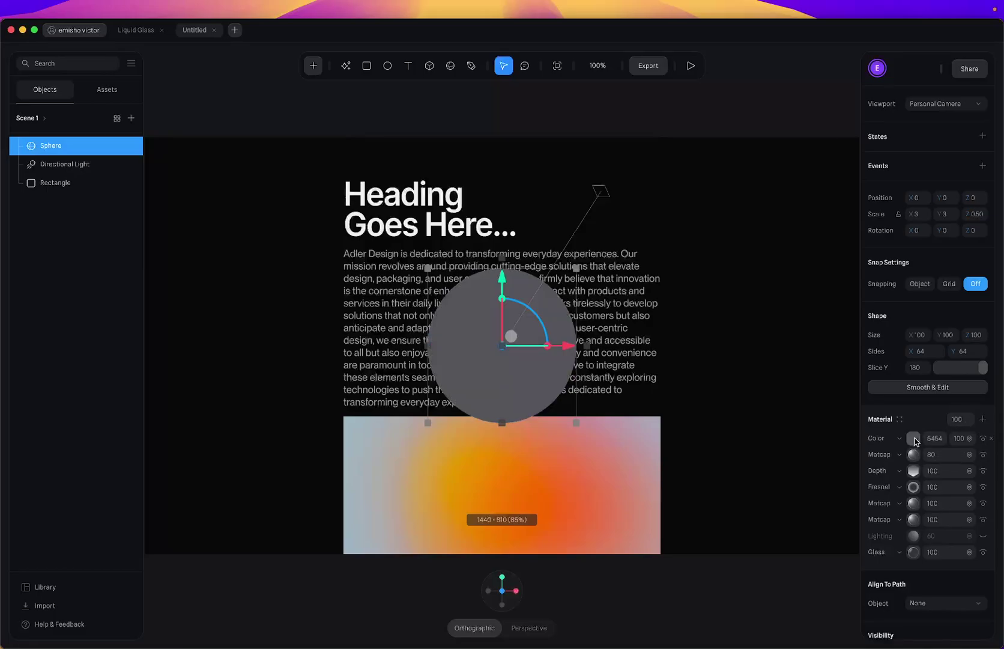
click(901, 438)
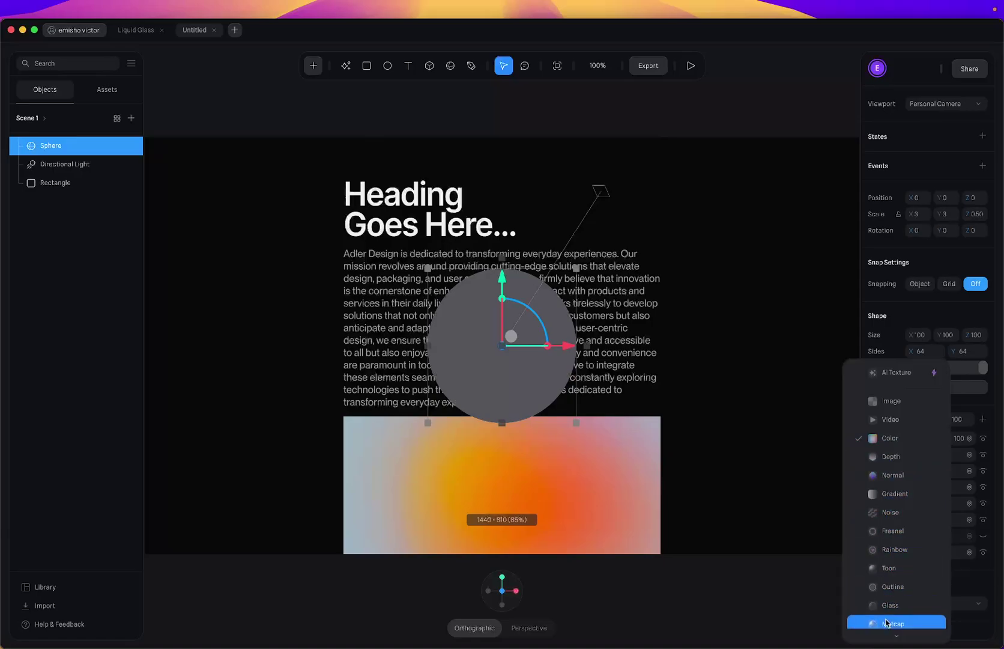
click(887, 622)
Load 21.png from the Diamond folder as the new Matcap layer's image.
click(913, 437)
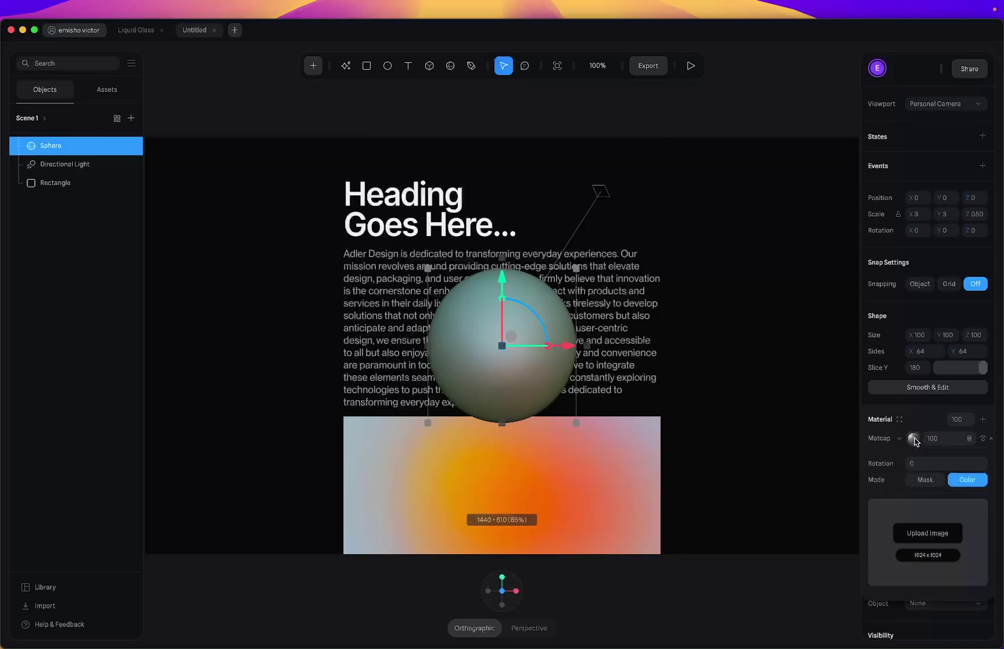
click(910, 531)
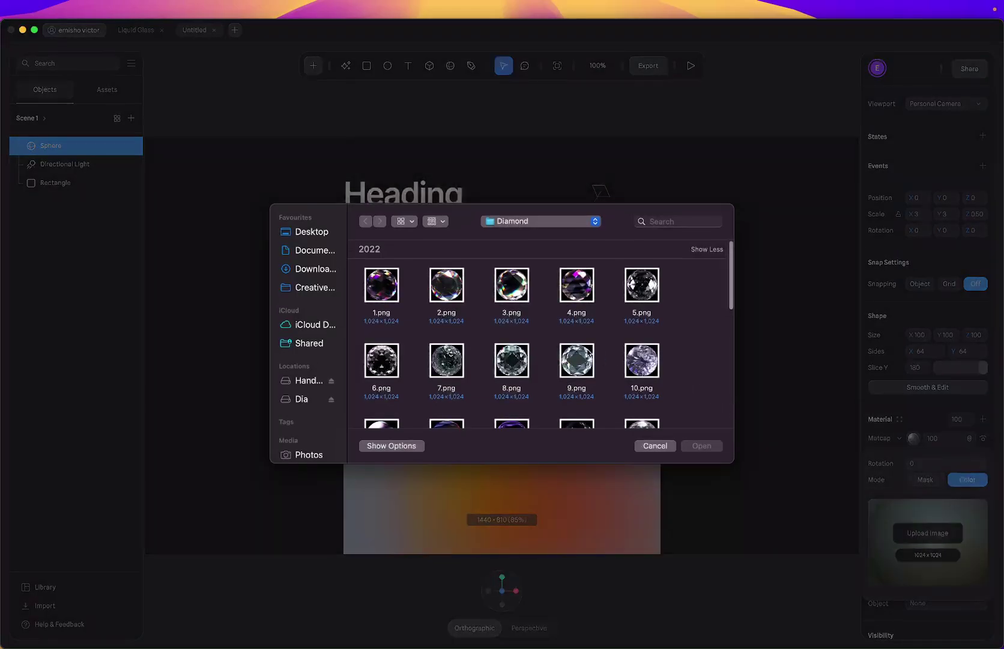
scroll(444, 305, down, 5)
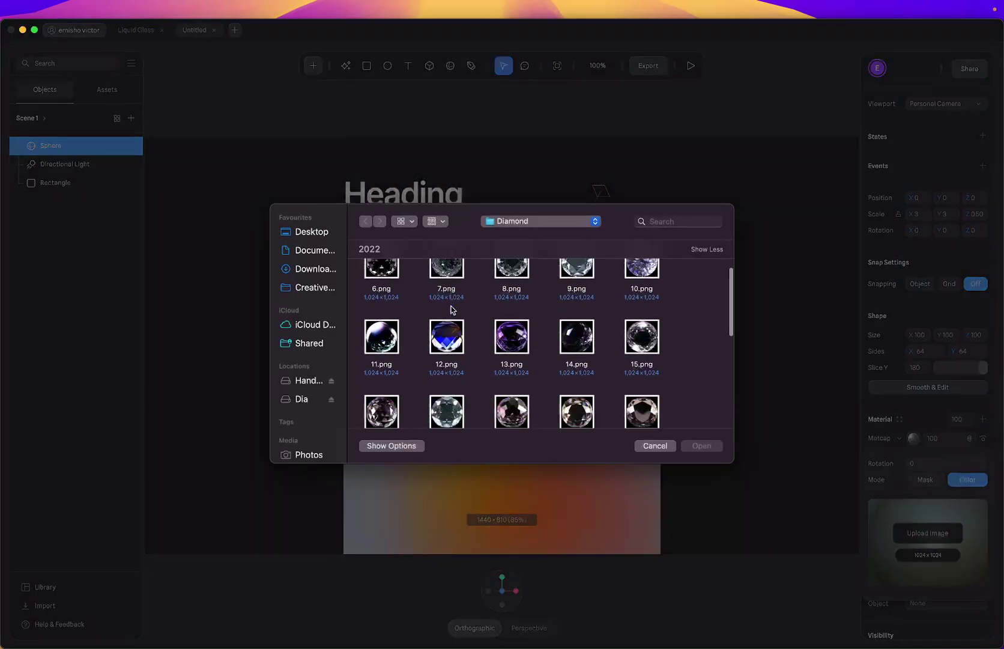
scroll(475, 323, up, 5)
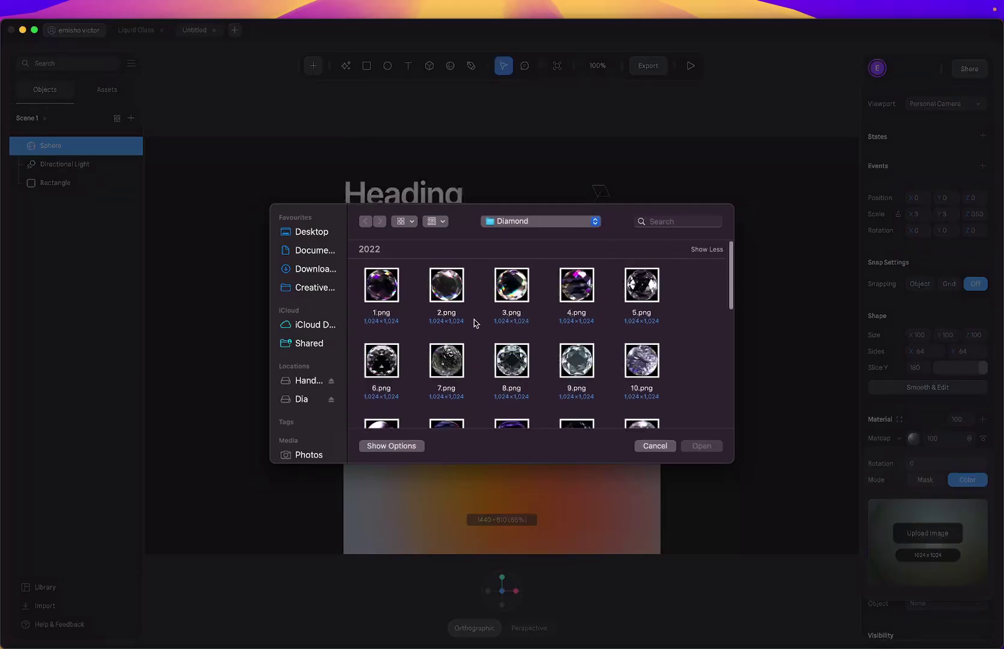
scroll(469, 296, down, 5)
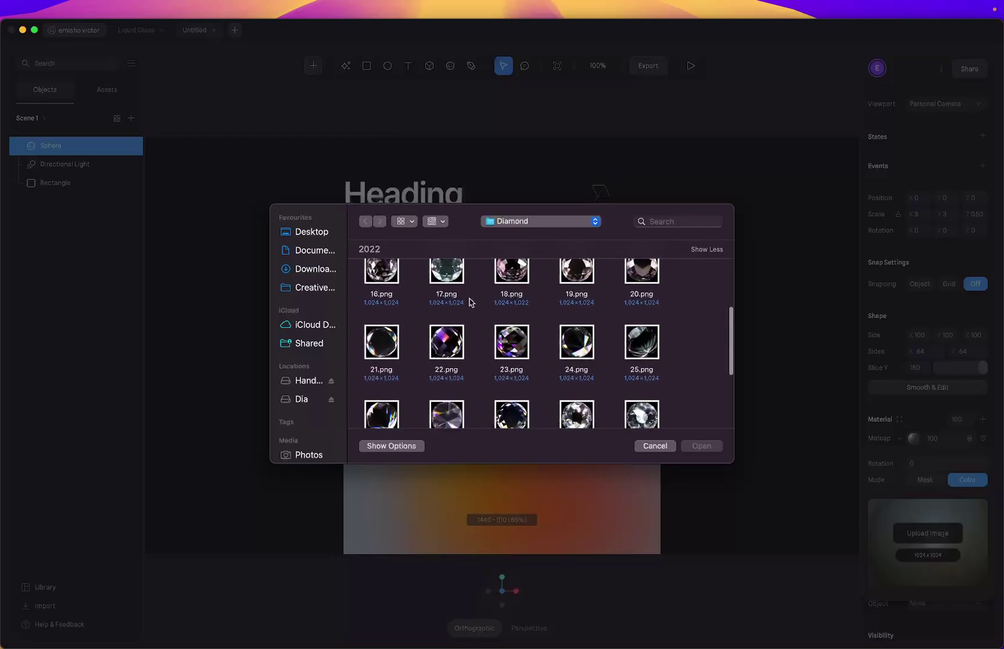
double_click(375, 343)
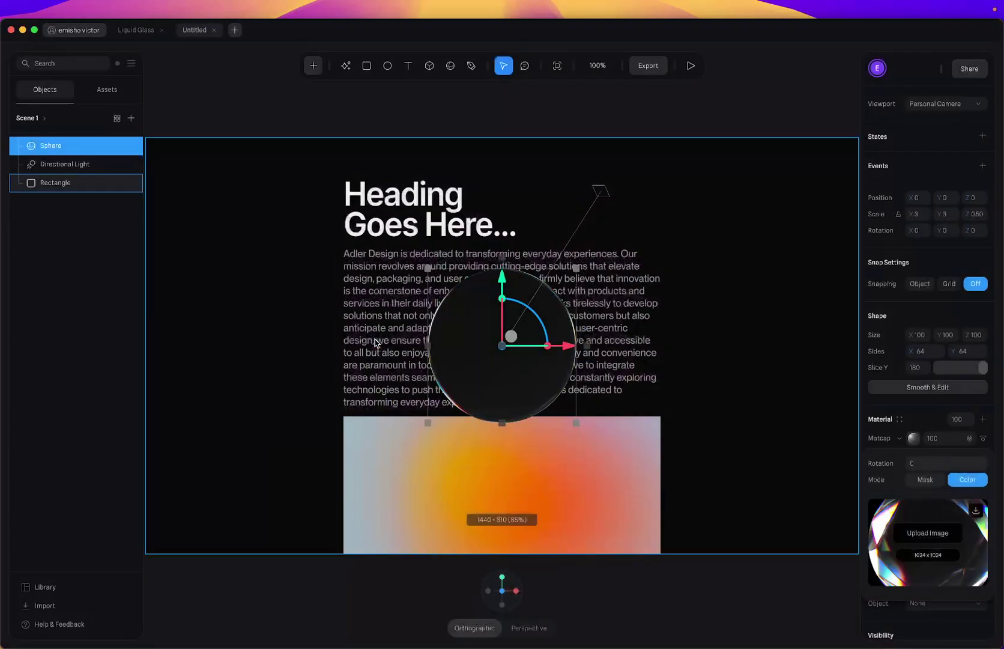
Try Overlay blending on the new Matcap layer, set it to Screen instead, and preview the scene.
click(969, 440)
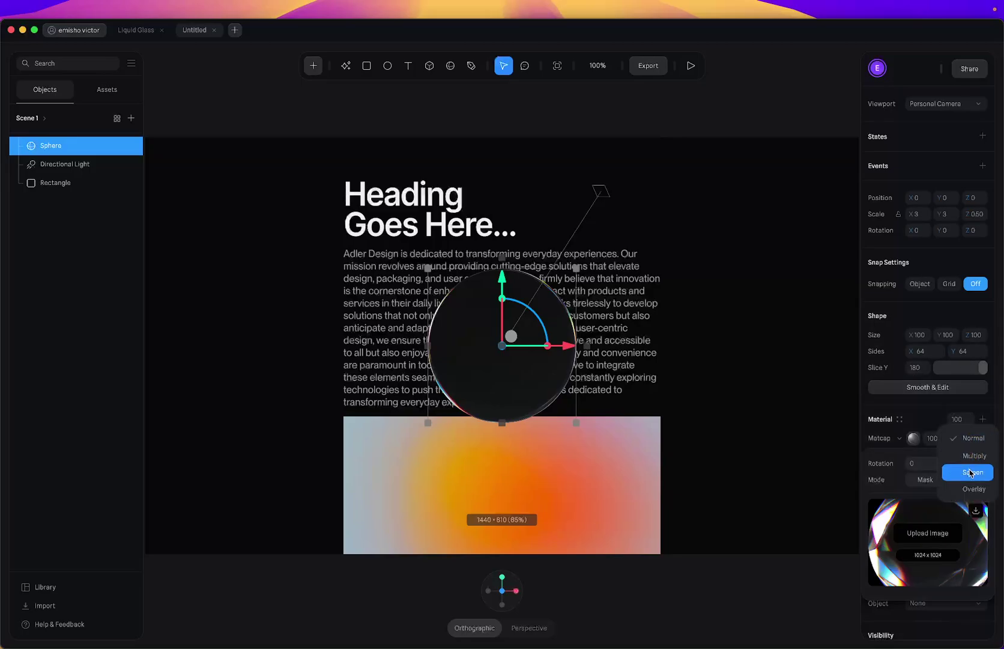
click(969, 476)
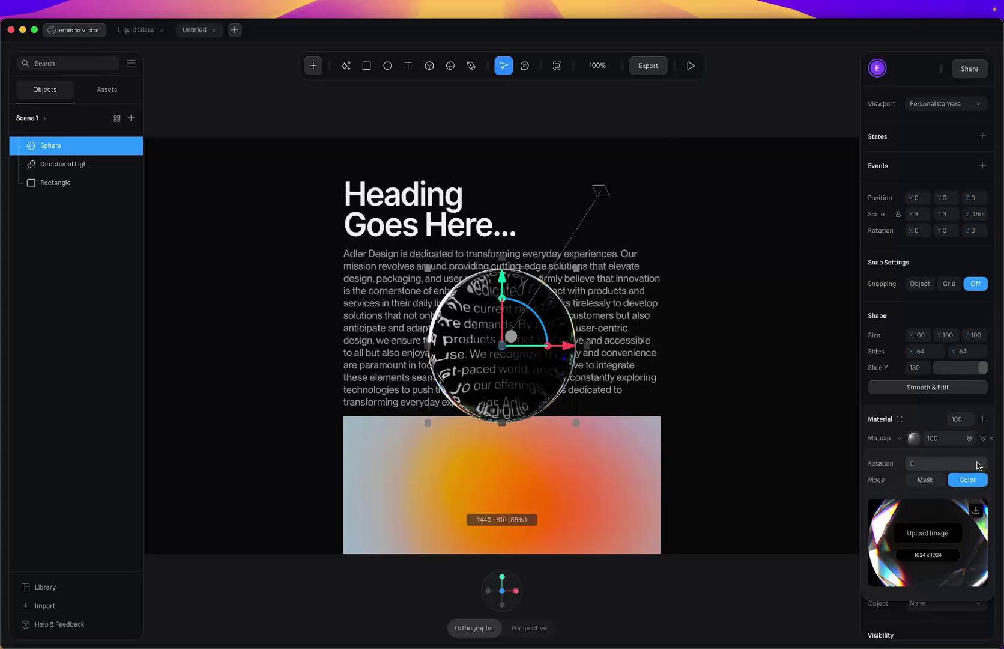
click(970, 439)
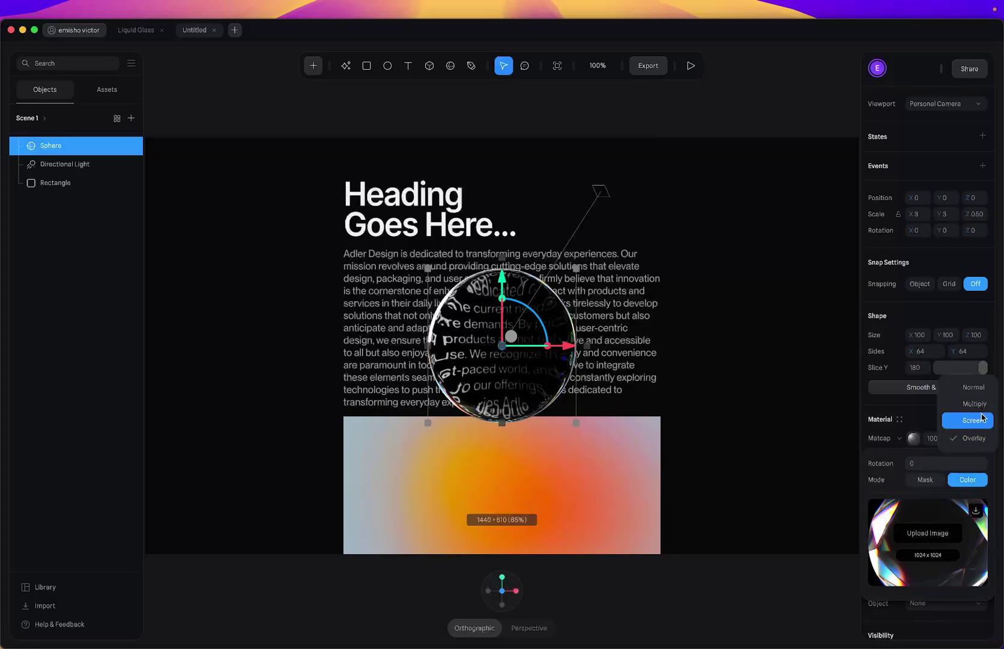
click(982, 418)
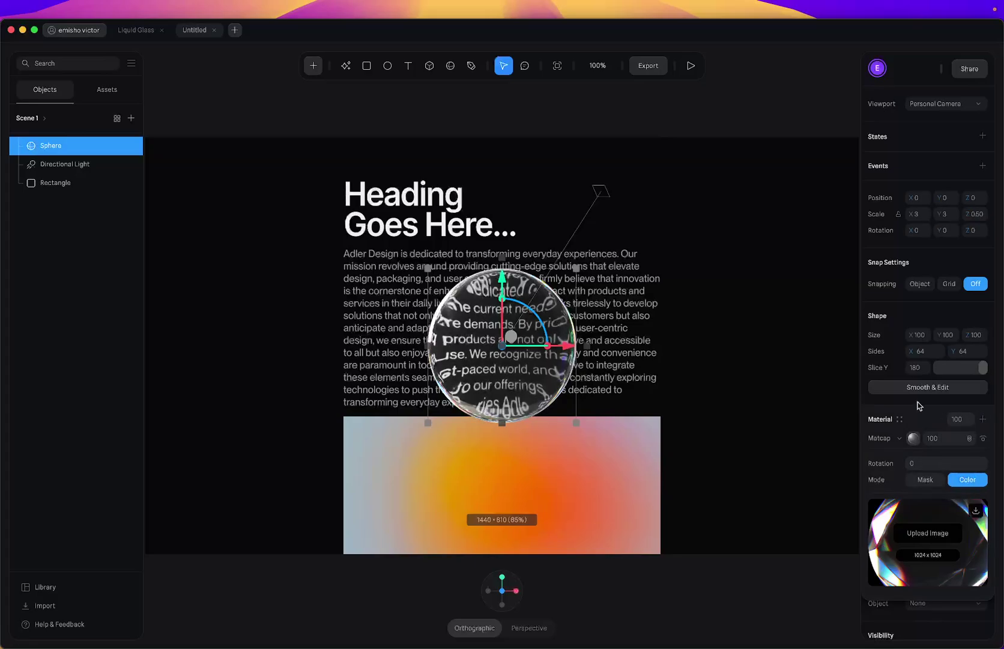
click(691, 66)
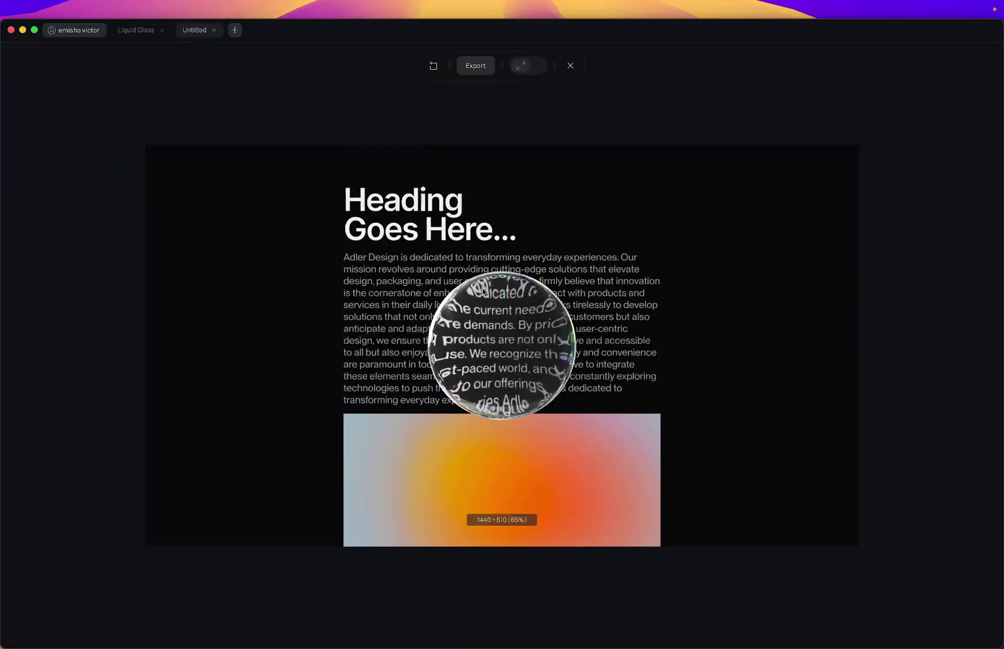
click(571, 65)
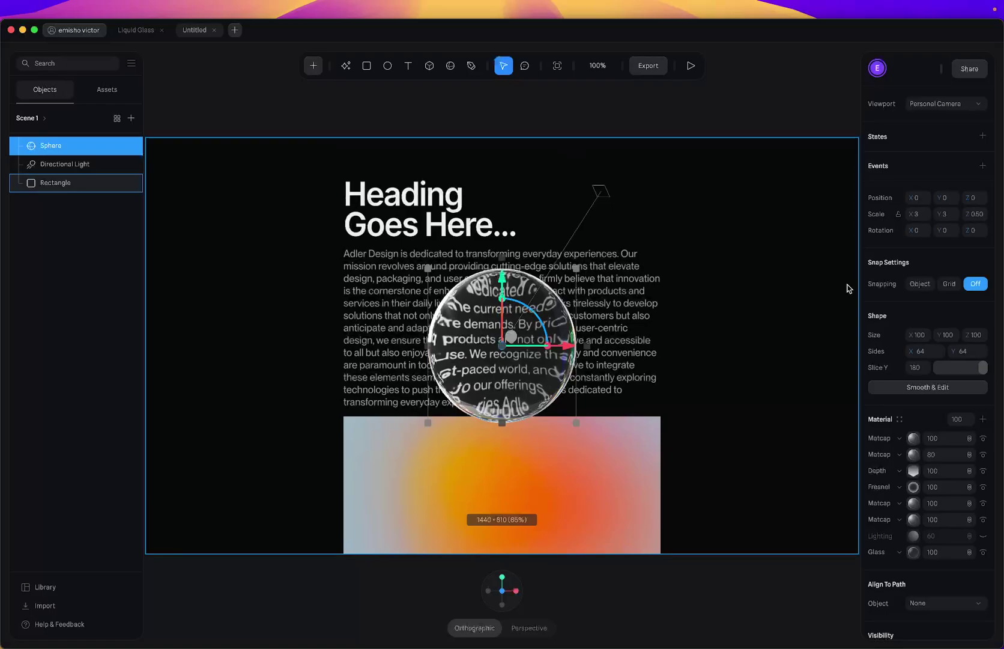
Add a Follow event targeting the cursor to the sphere and preview its motion.
click(983, 166)
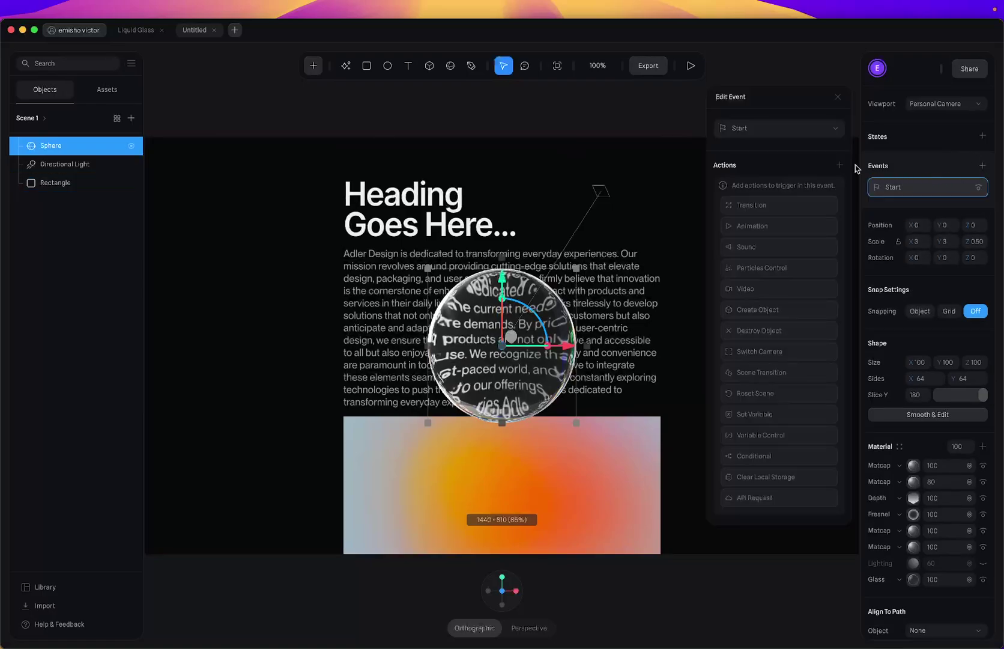
click(749, 128)
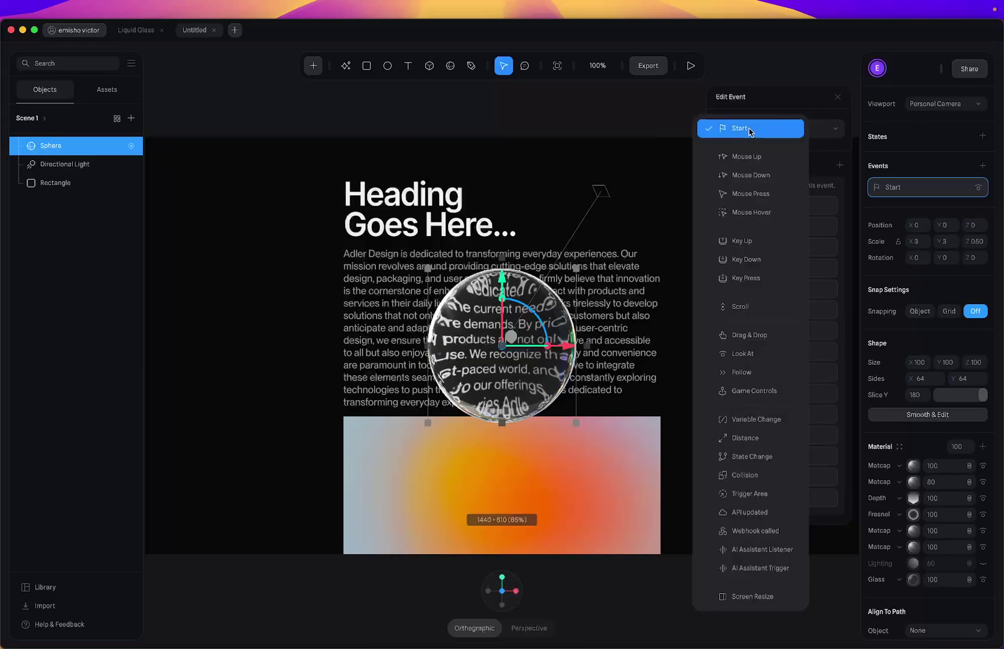
click(744, 373)
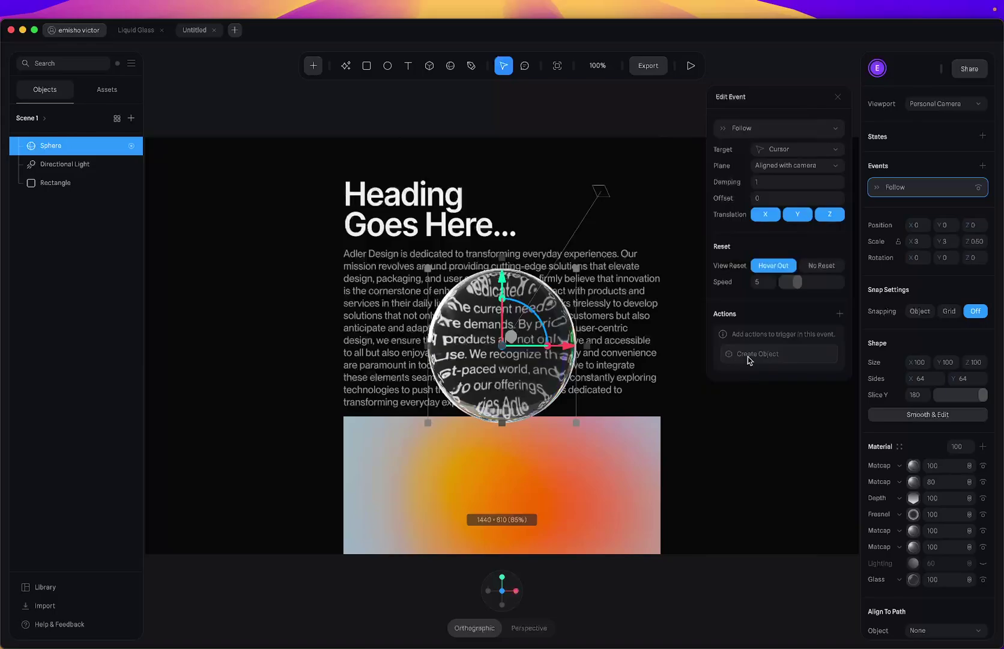
click(692, 66)
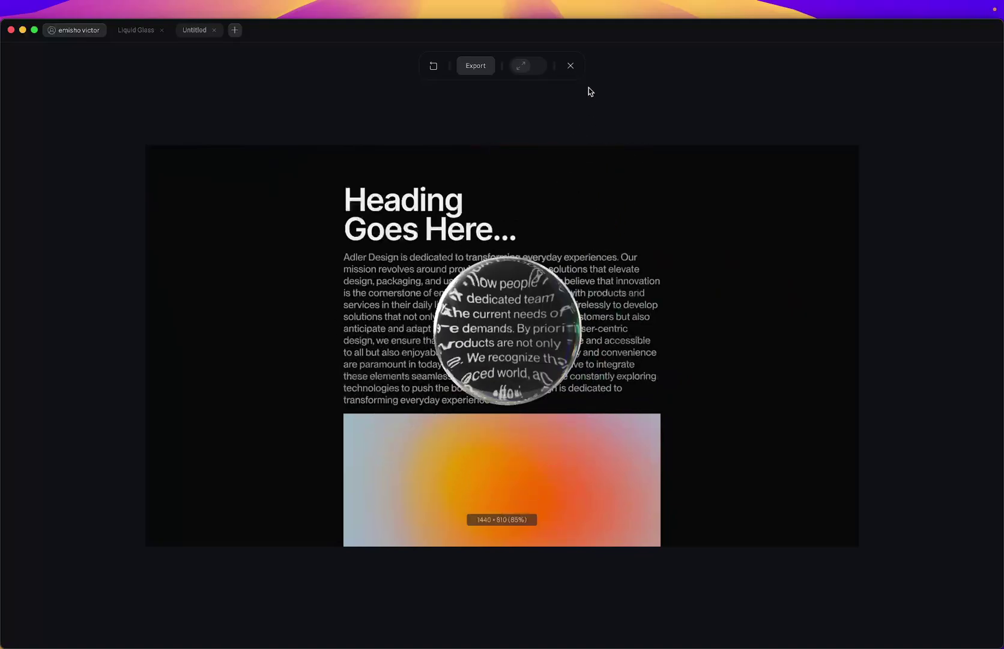
click(571, 66)
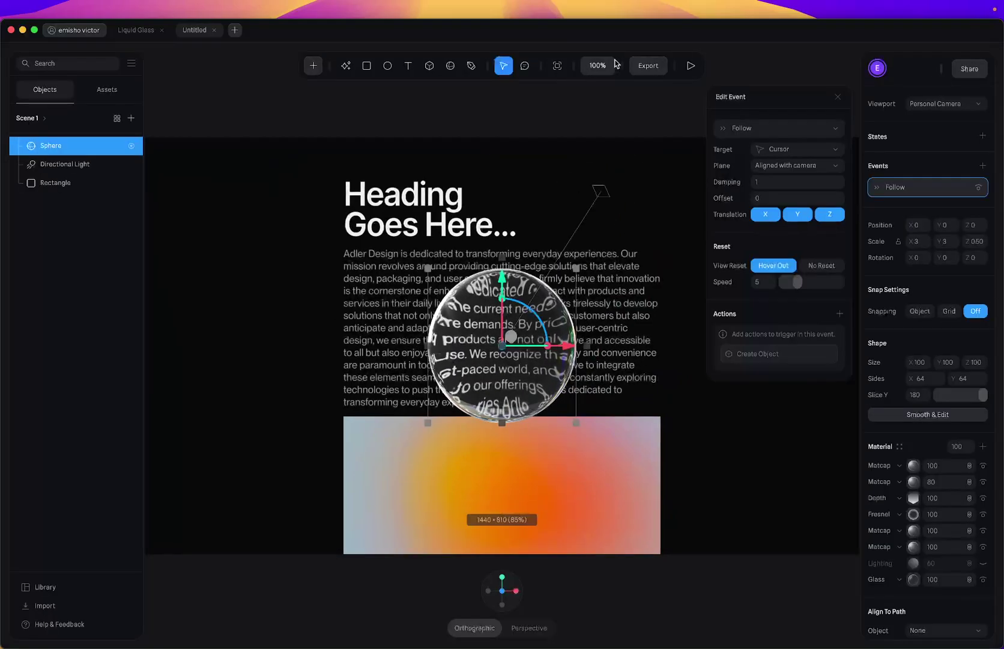
click(691, 66)
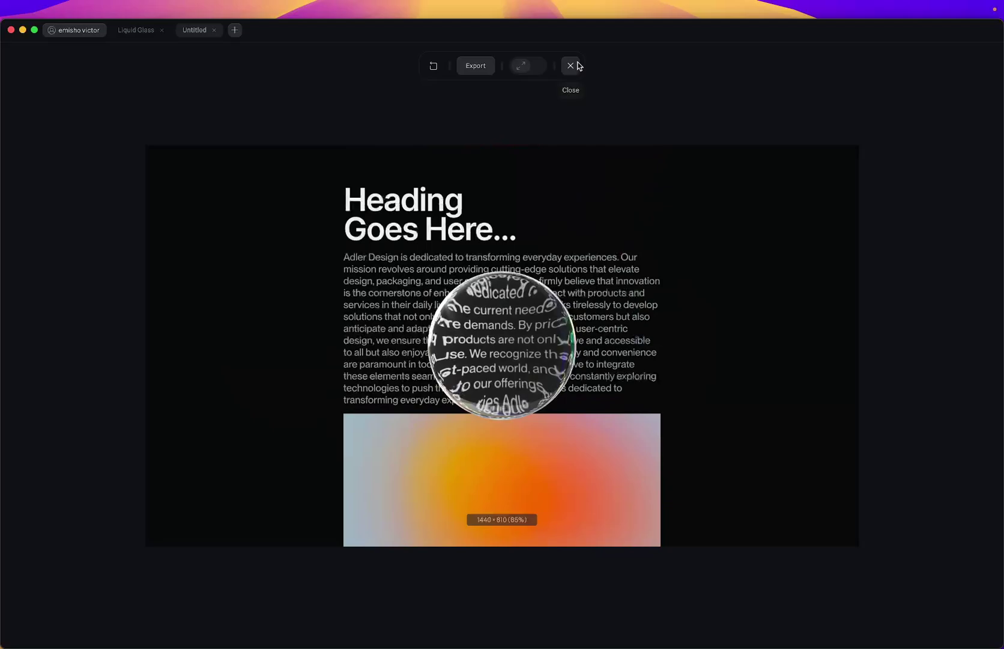
click(575, 65)
Set the Follow event's damping to 50, its offset to 10 and its reset speed to 1.
click(771, 182)
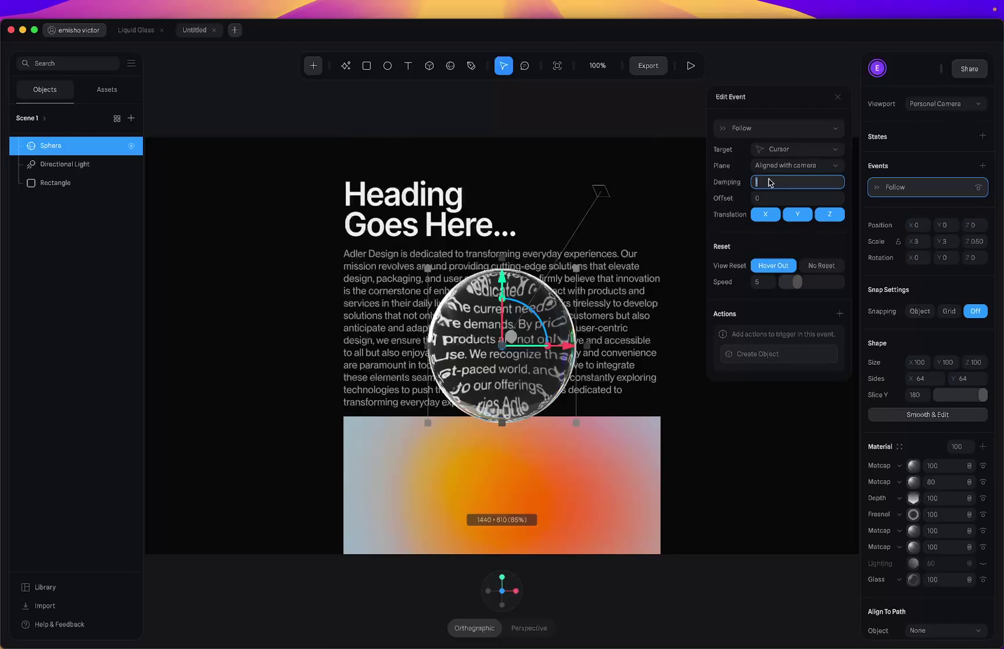
key(Return)
click(785, 198)
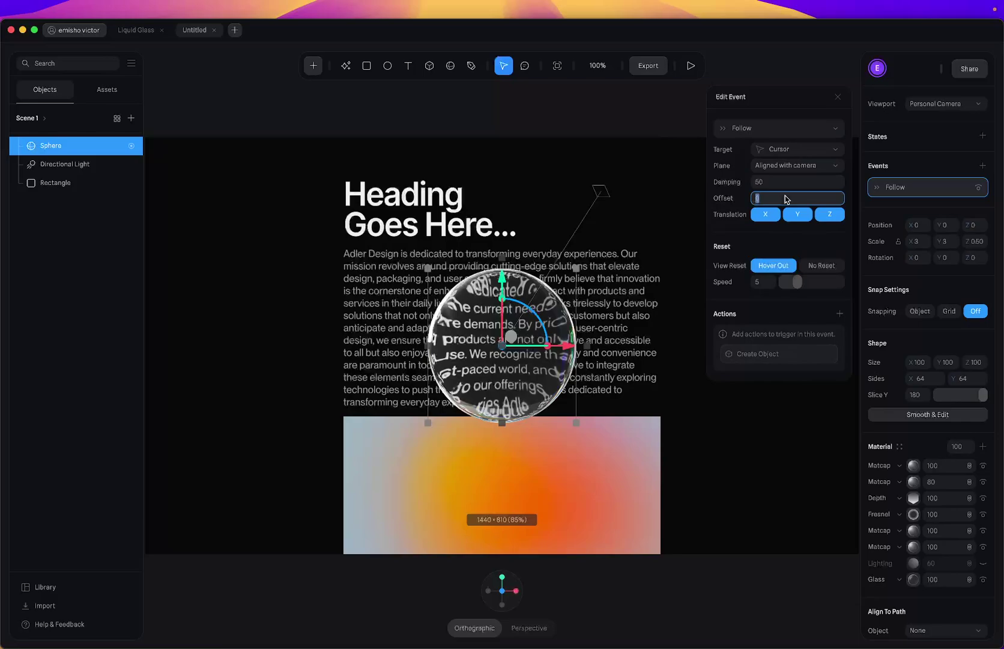
text(10)
key(Return)
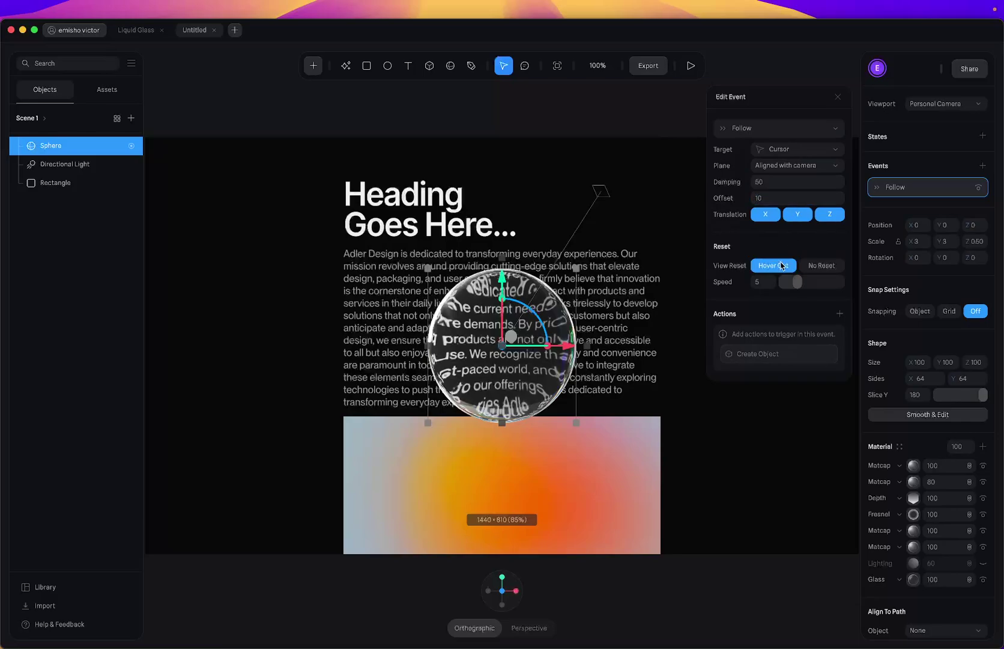
click(756, 283)
Preview how the sphere follows the cursor and resets with the adjusted Follow settings.
click(691, 66)
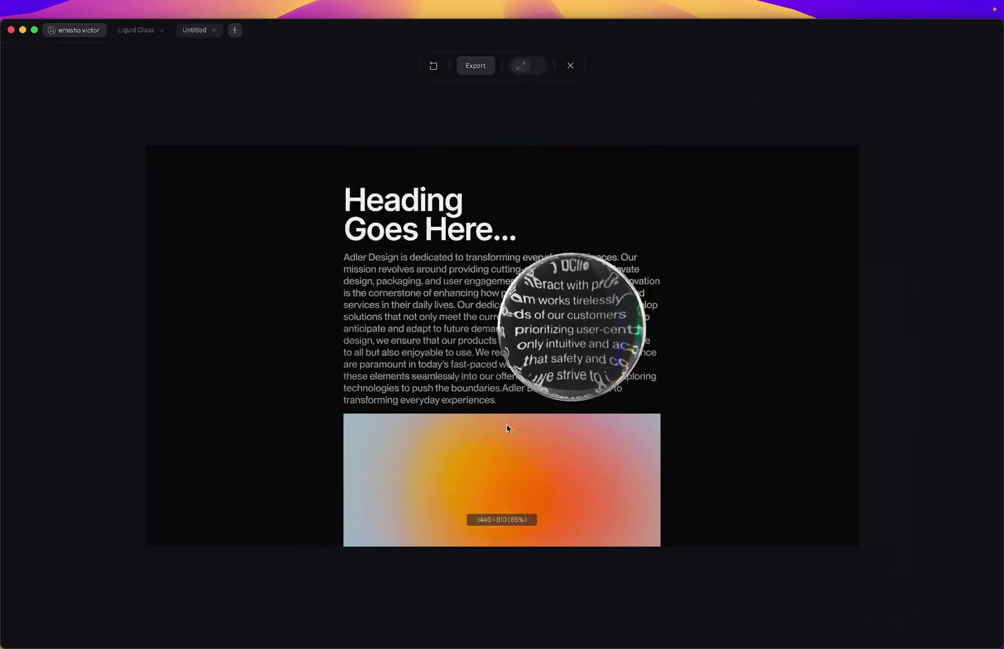
click(573, 71)
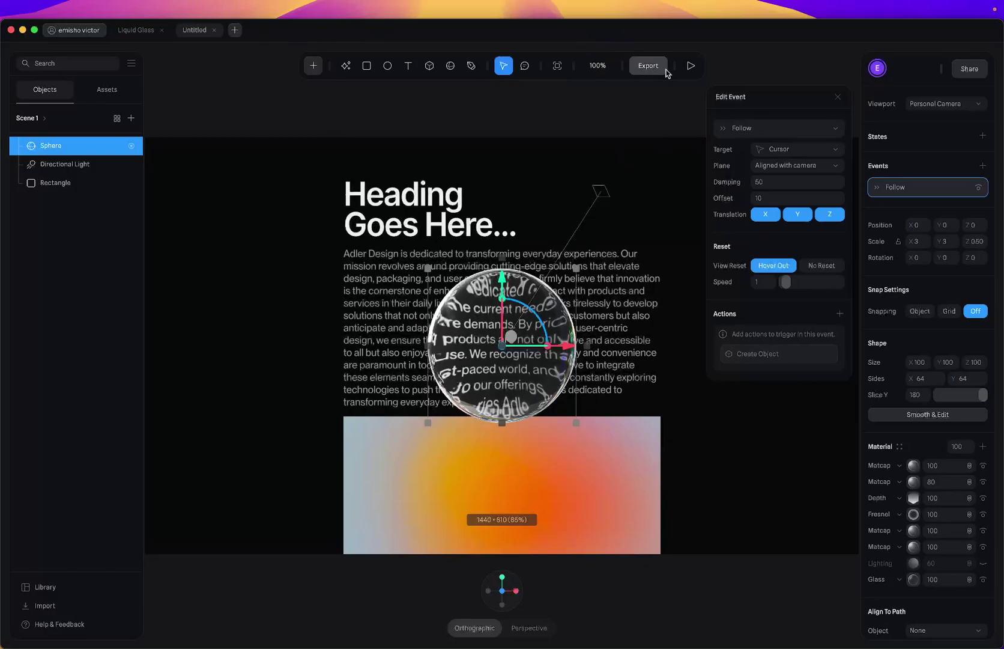
click(691, 65)
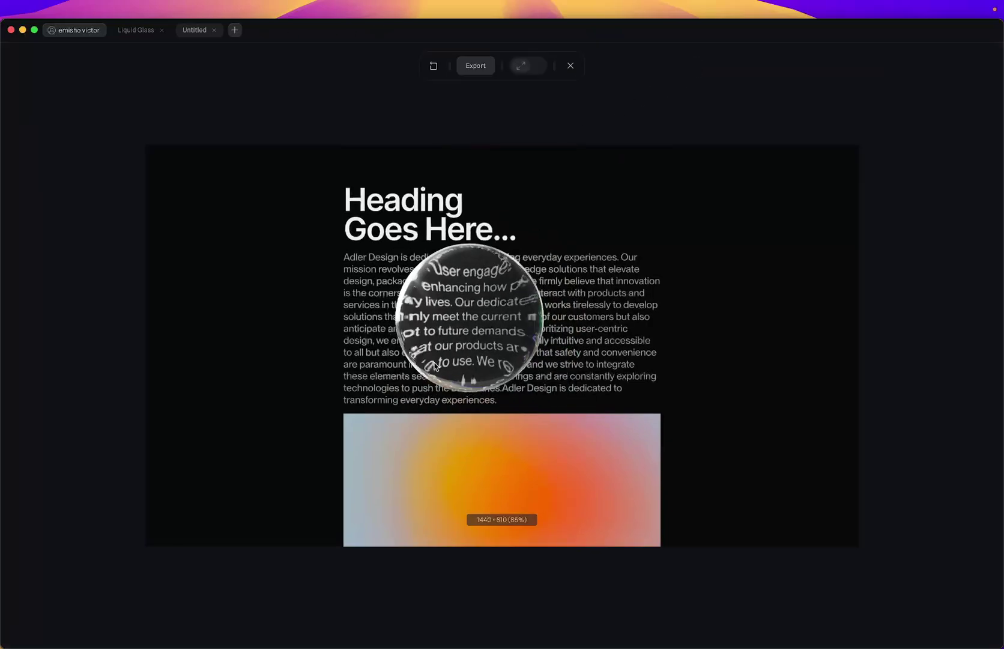
click(570, 60)
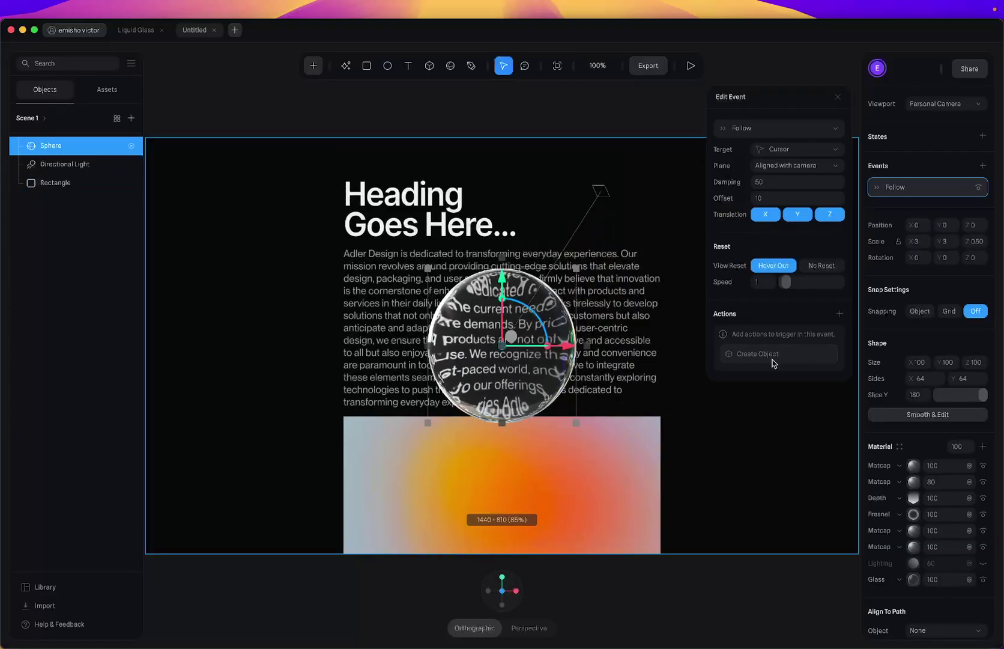
Add a Displace layer on top of the sphere's material and set its intensity to 12.
click(983, 447)
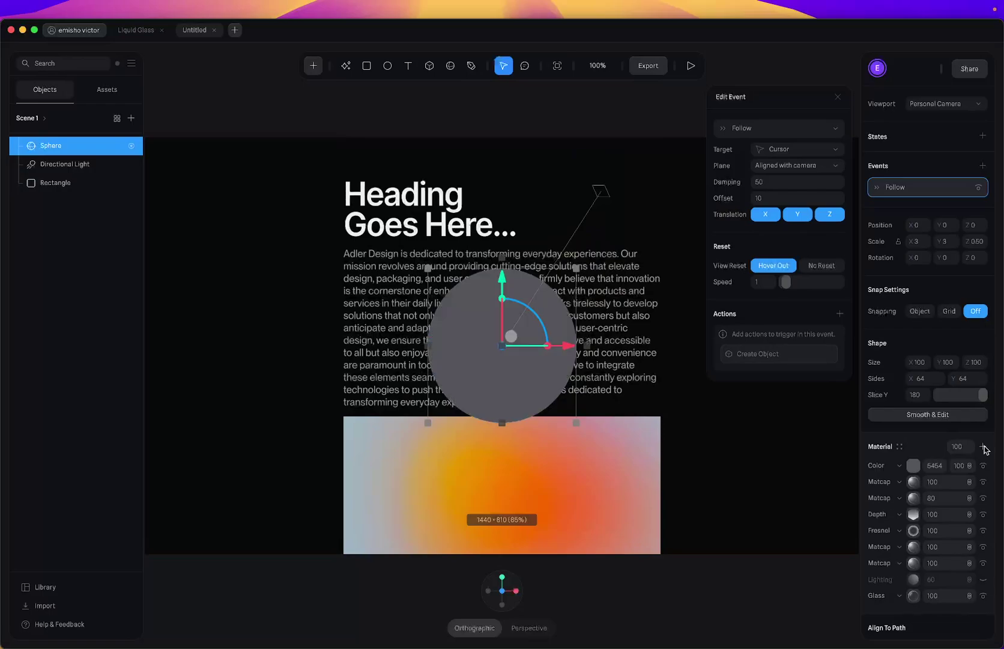
click(900, 467)
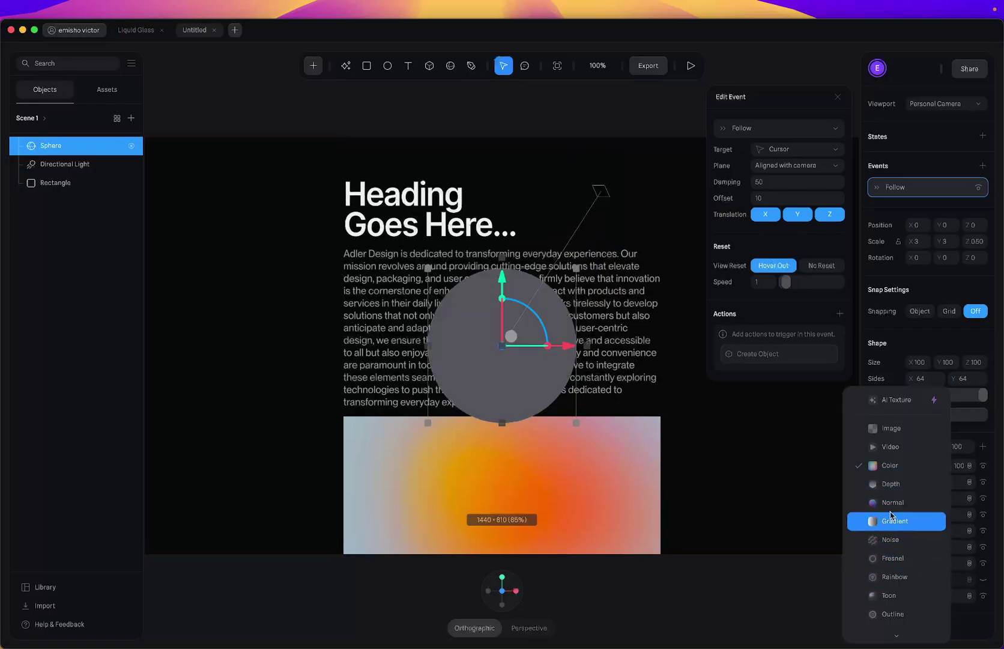
scroll(892, 499, down, 2)
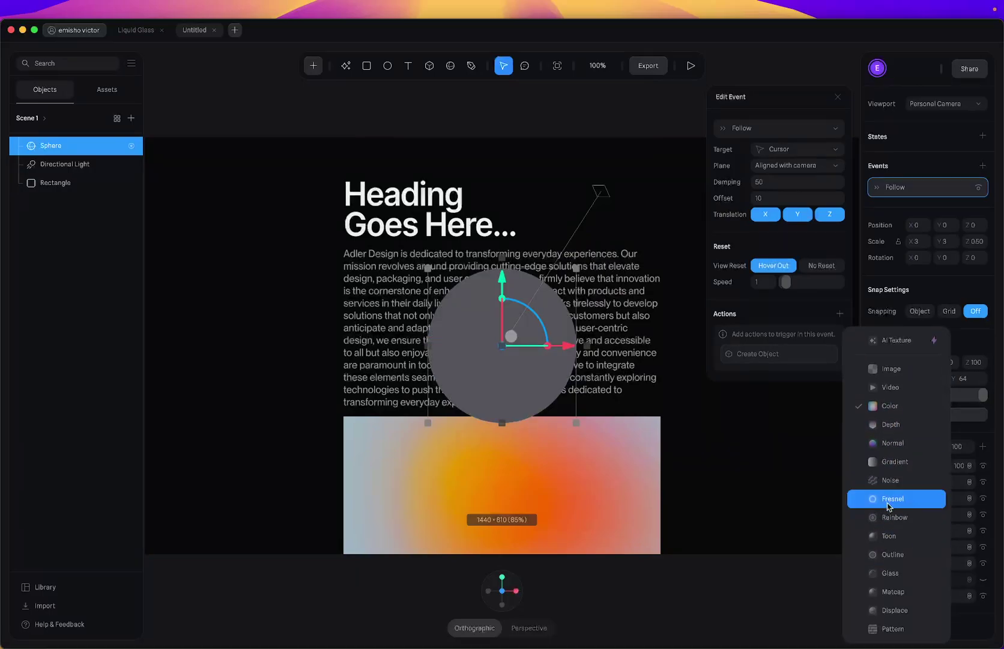
click(895, 610)
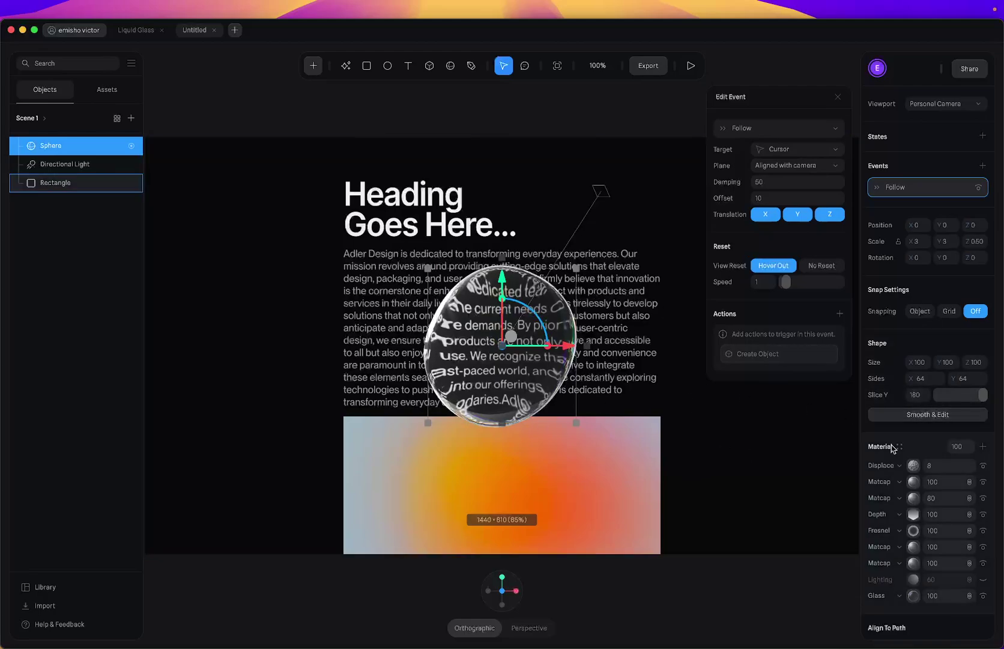
click(942, 468)
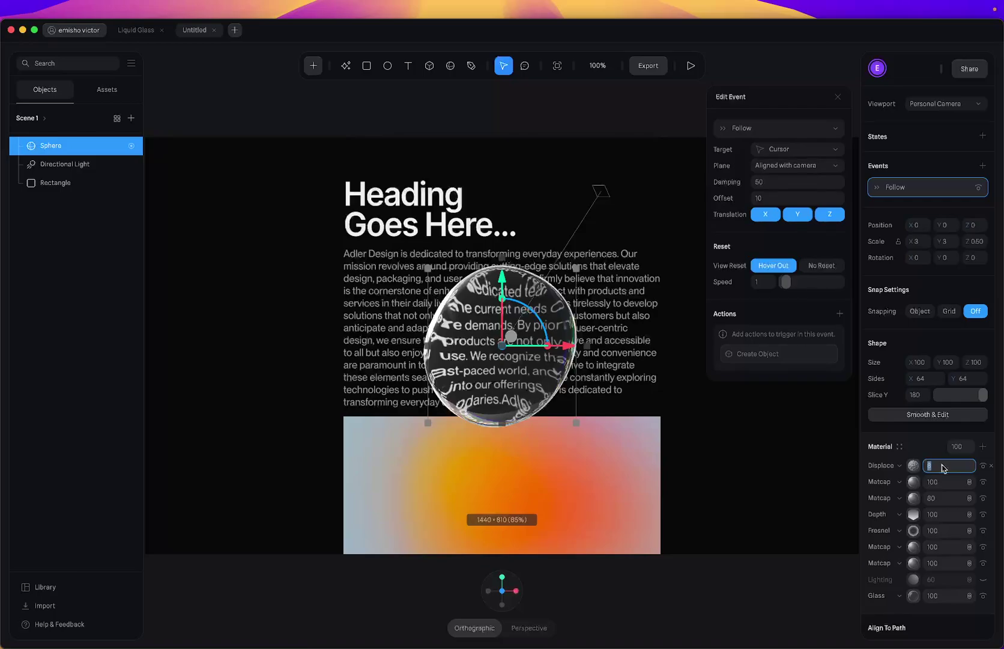
key(Return)
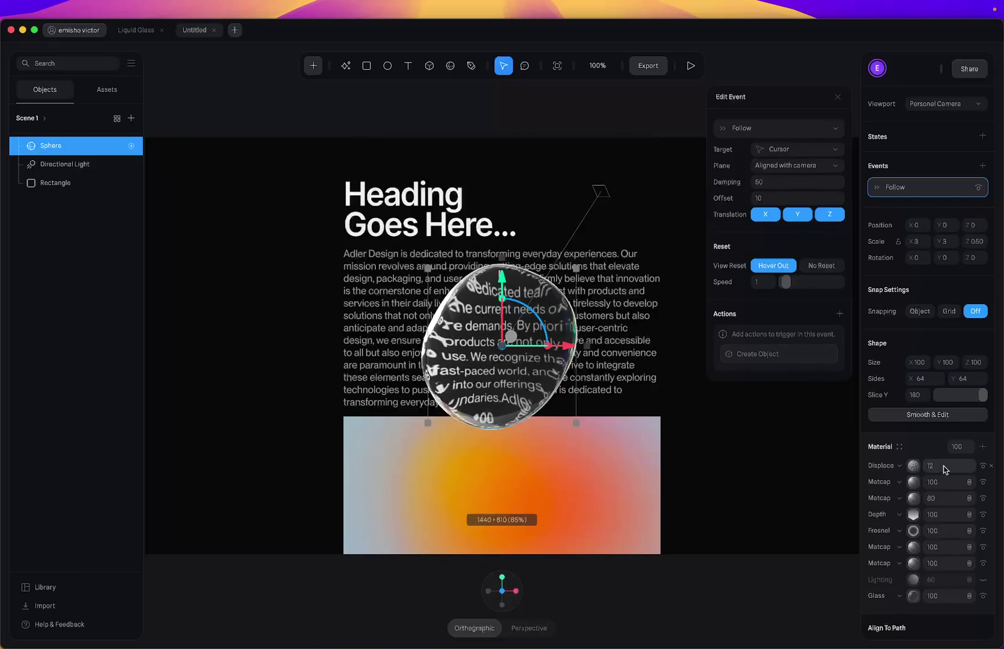
Change the noise type of the sphere's Displace layer to Simplex Fractal.
click(901, 467)
click(903, 468)
click(913, 466)
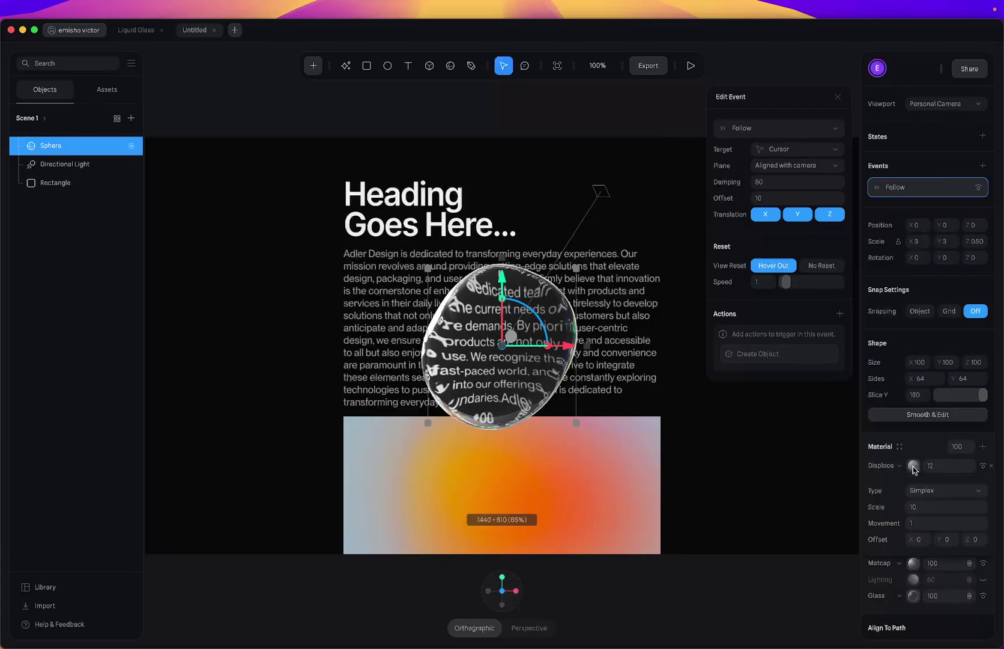
click(931, 491)
click(930, 507)
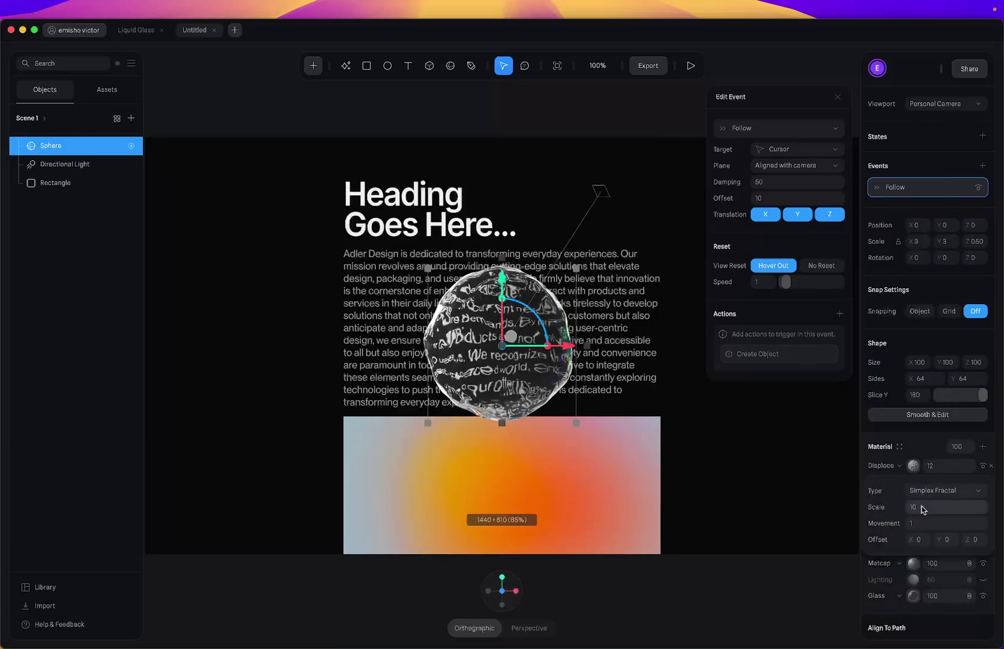
Set the Displace layer's intensity to 10 and preview the sphere following the cursor.
click(935, 468)
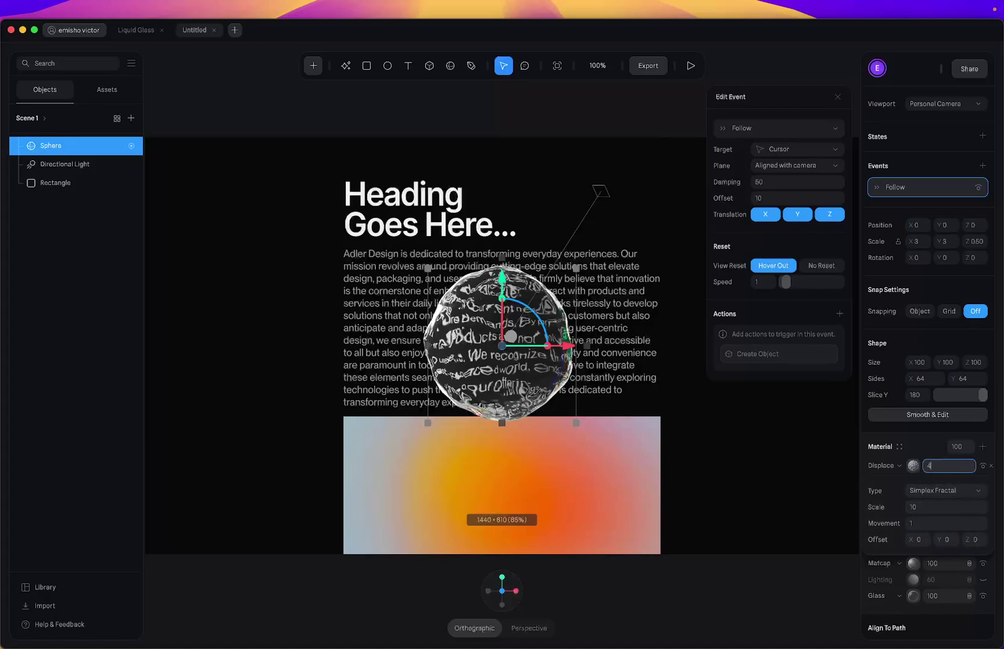
key(Return)
click(942, 467)
text(10)
key(Return)
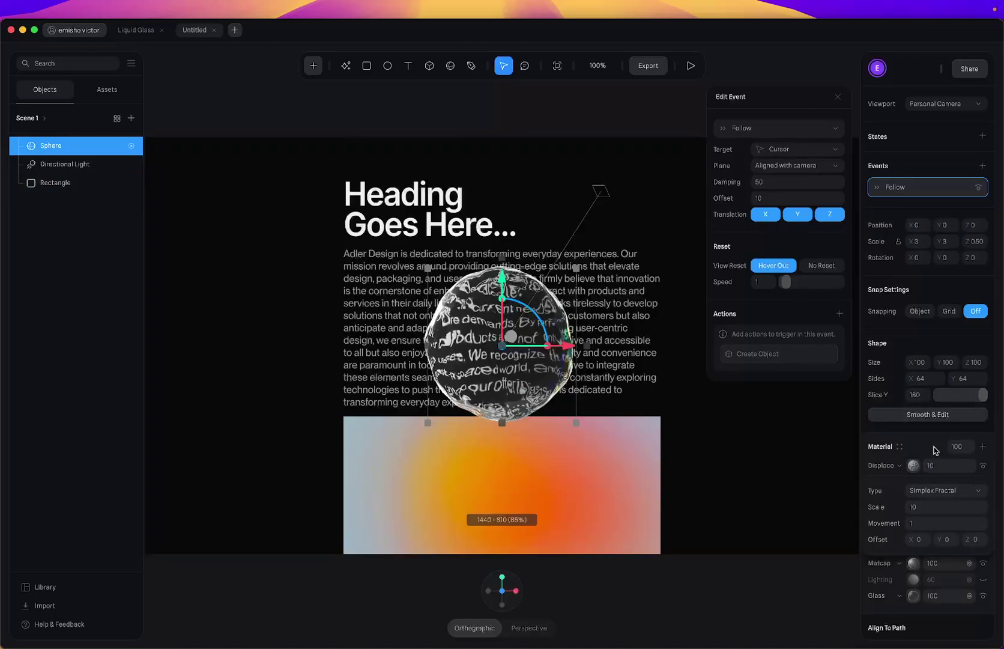
click(689, 64)
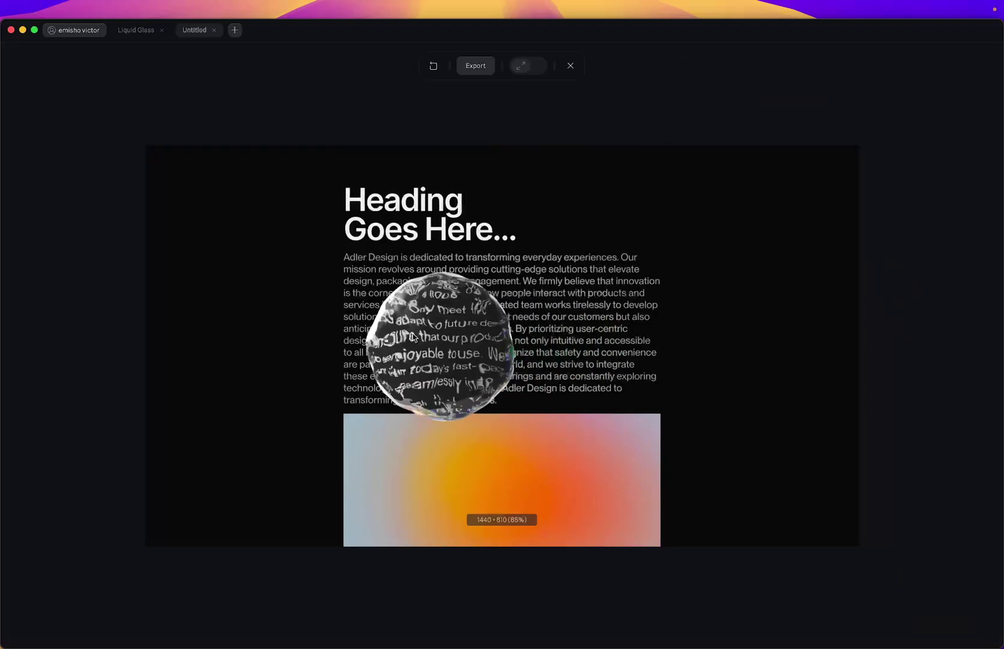
click(571, 64)
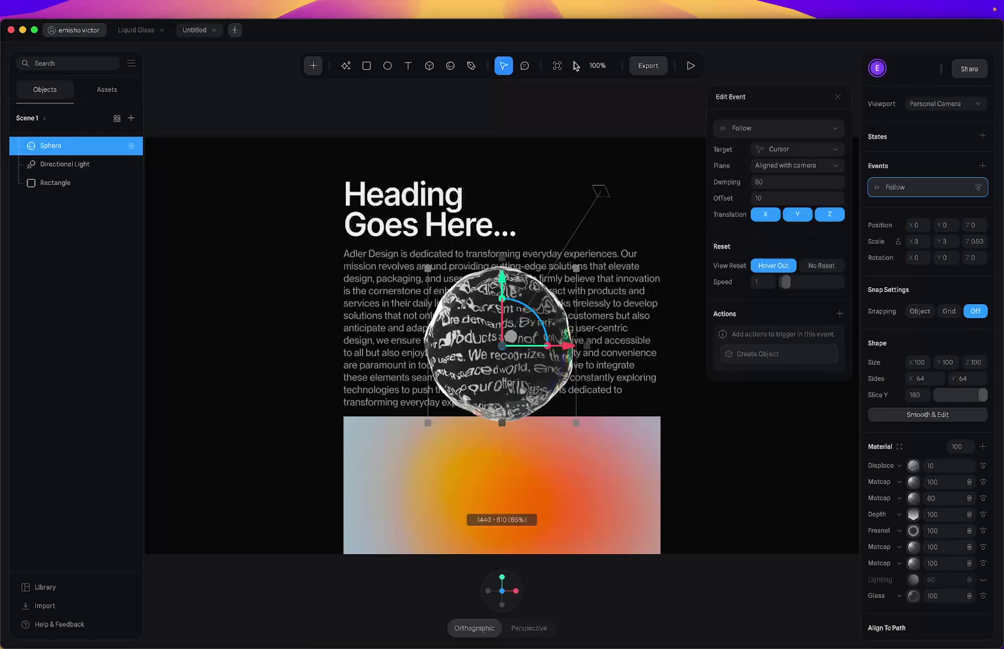
Add a new state to the sphere and set the Displace intensity to 0 in its Base State.
click(982, 136)
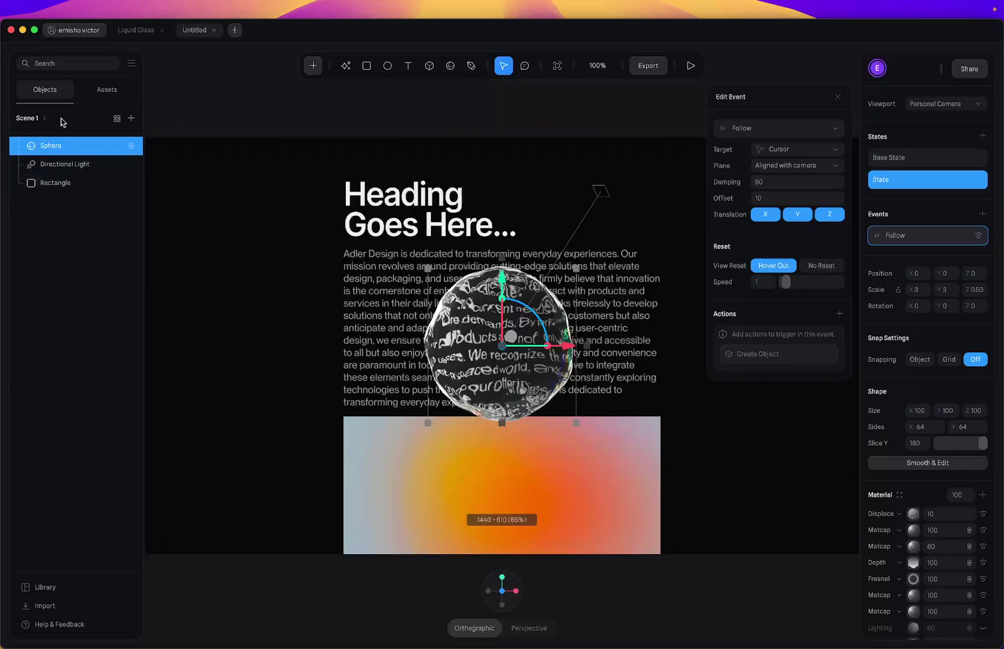
click(911, 161)
click(936, 515)
text(0)
key(Return)
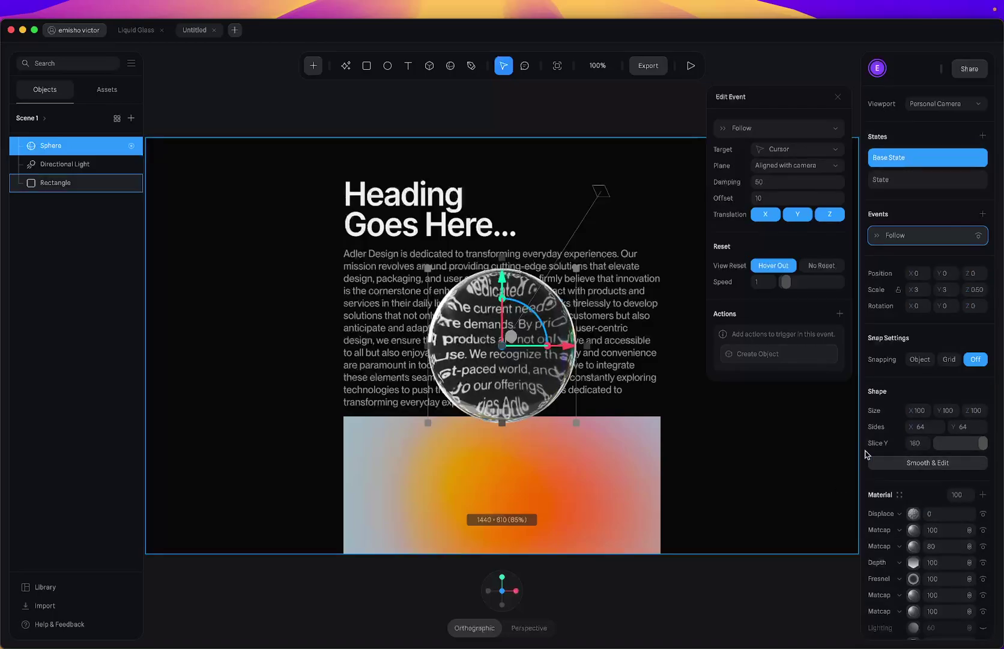
In the sphere's added state, set the Displace intensity to 10 and its noise type to Ashima.
click(900, 182)
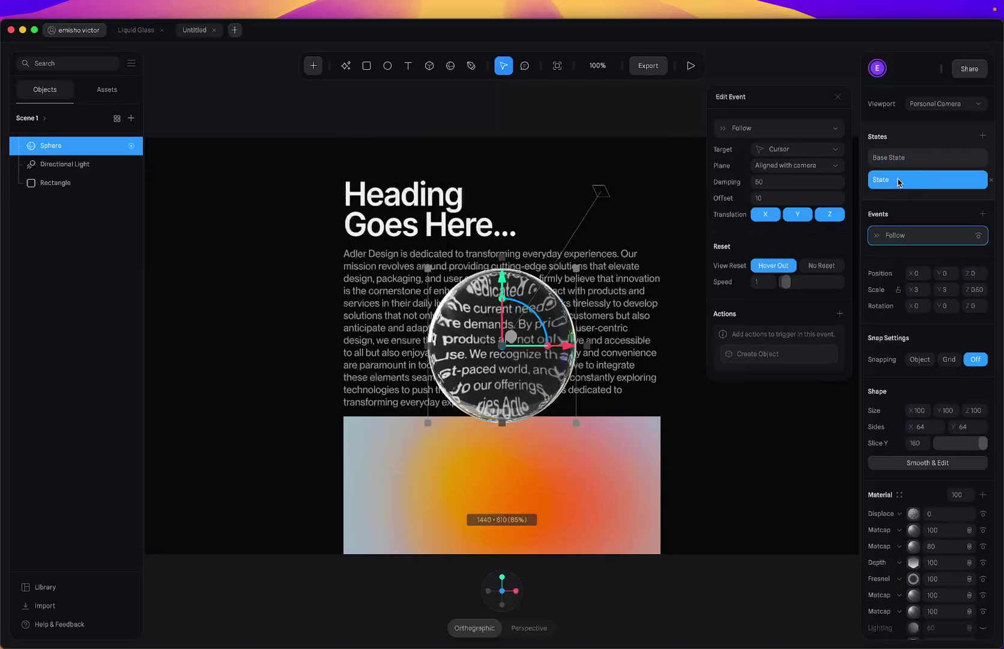
click(939, 513)
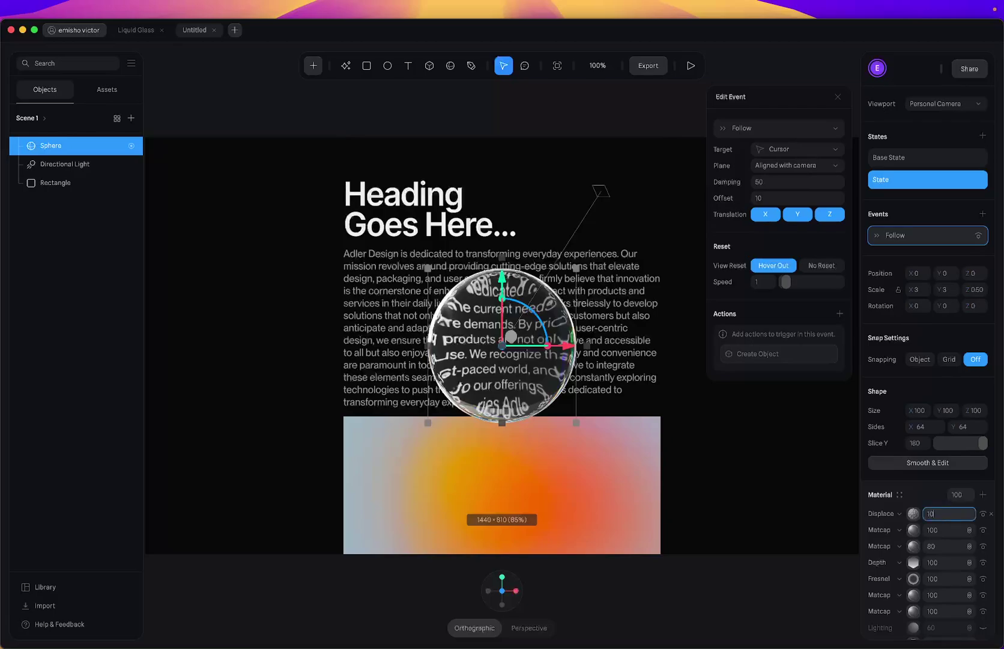
key(Return)
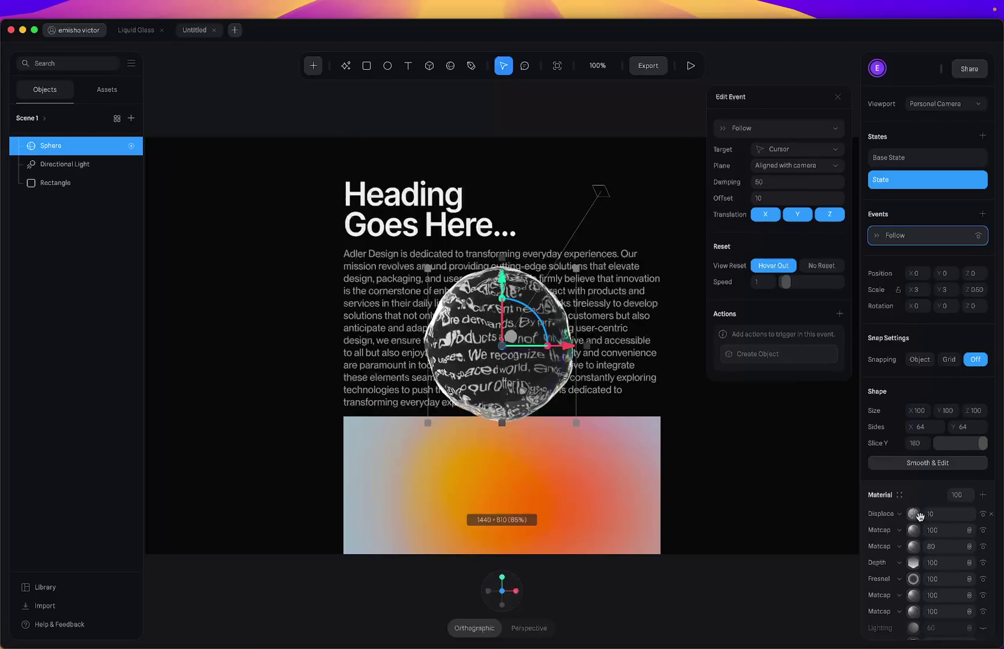
click(914, 515)
click(922, 539)
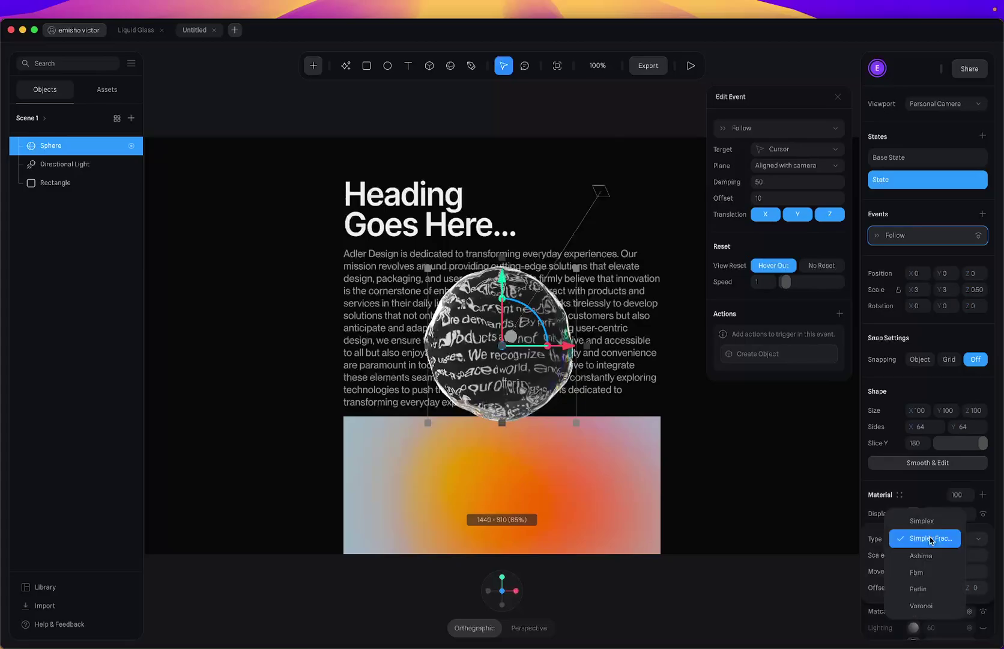
click(929, 555)
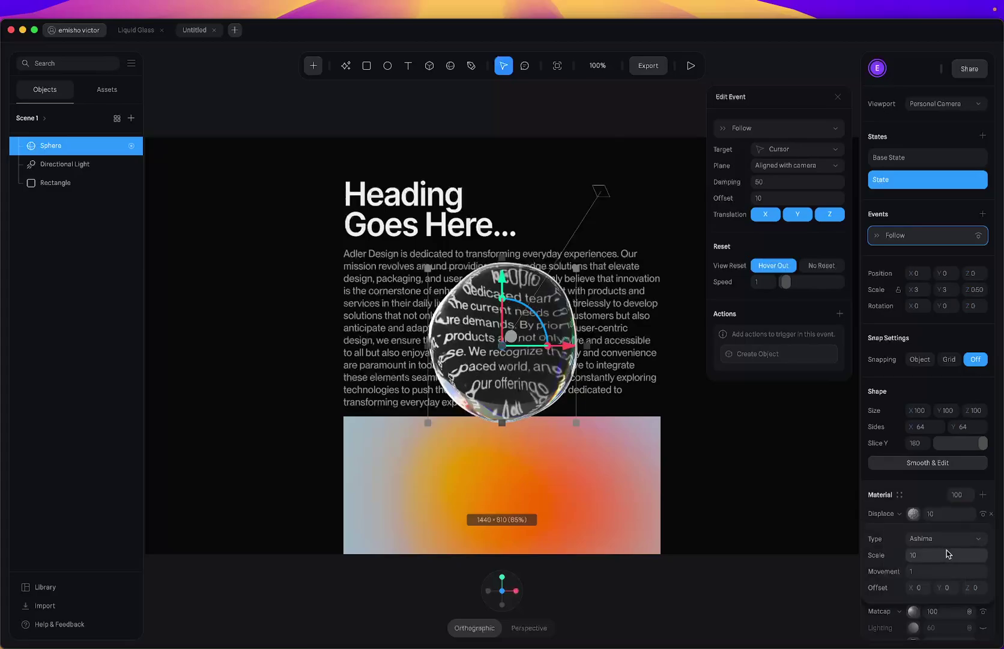
Try a Displace scale of 16 in the sphere's added state and restore it to 10.
click(929, 554)
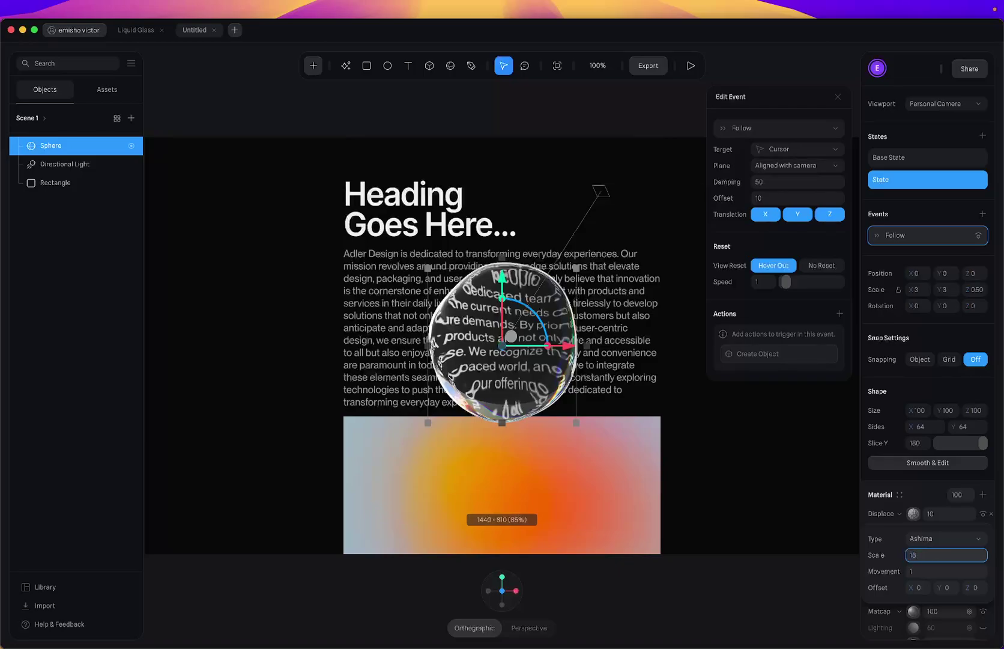
text(18)
key(Escape)
click(933, 554)
text(16)
key(Return)
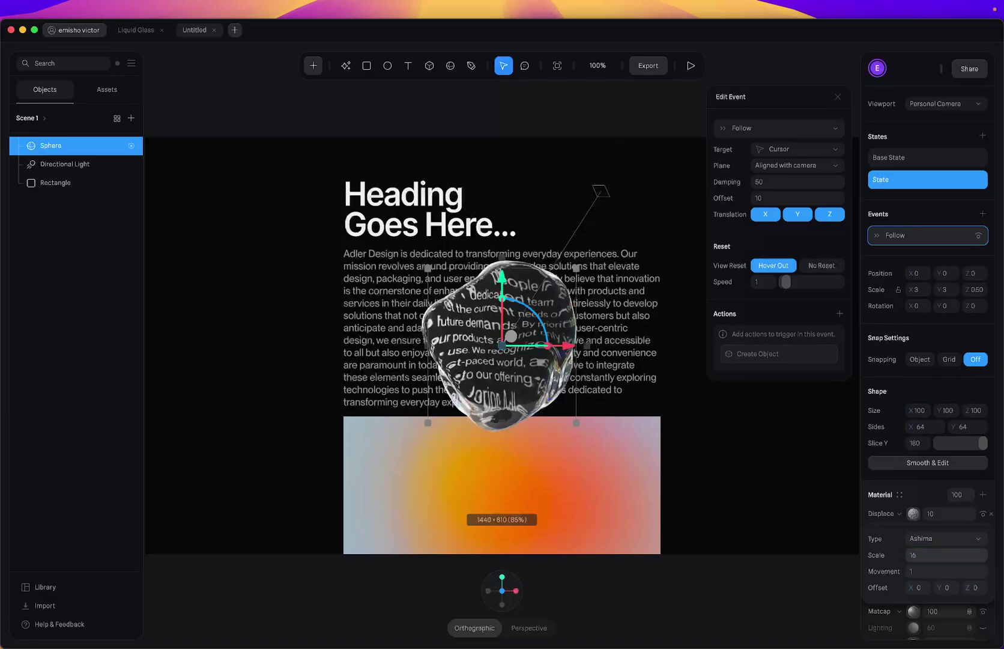
click(935, 556)
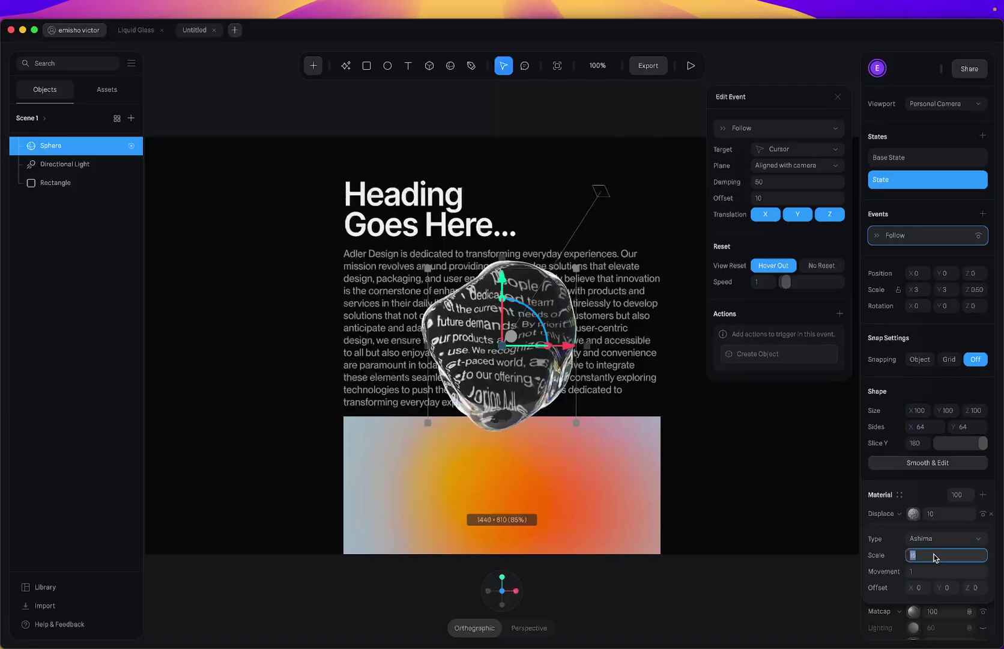
text(10)
key(Return)
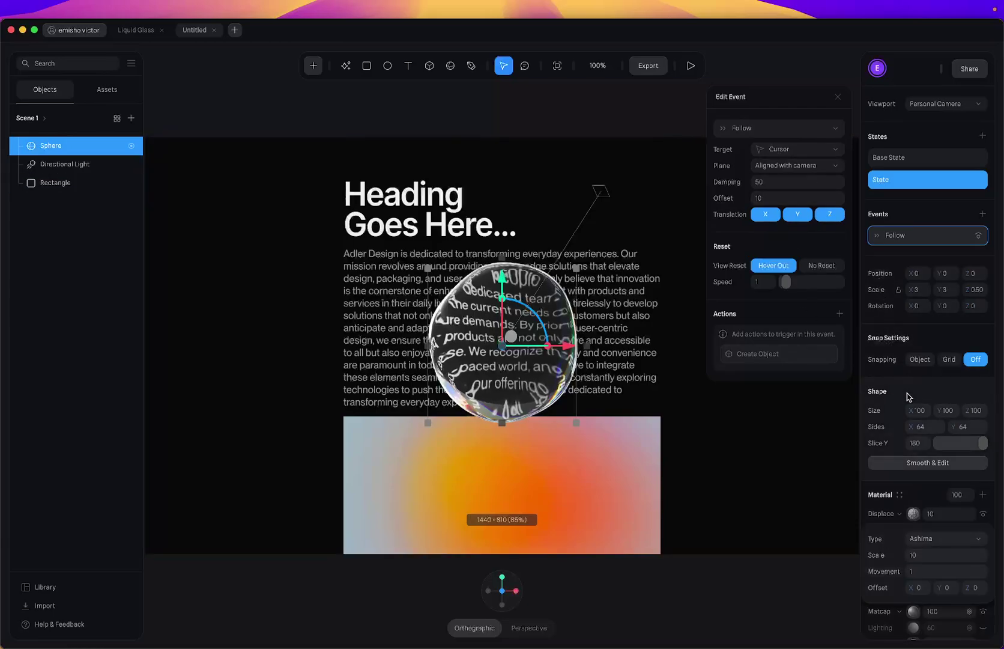
Set the Displace layer's movement to 4 in the sphere's added state, after trying 8.
click(919, 572)
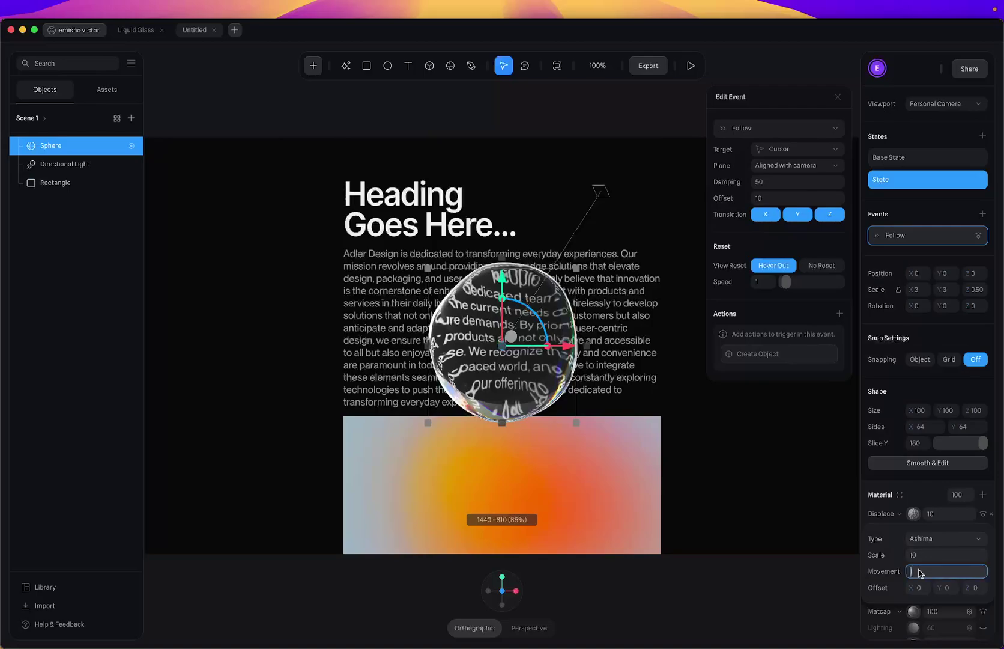
text(8)
key(Return)
click(922, 572)
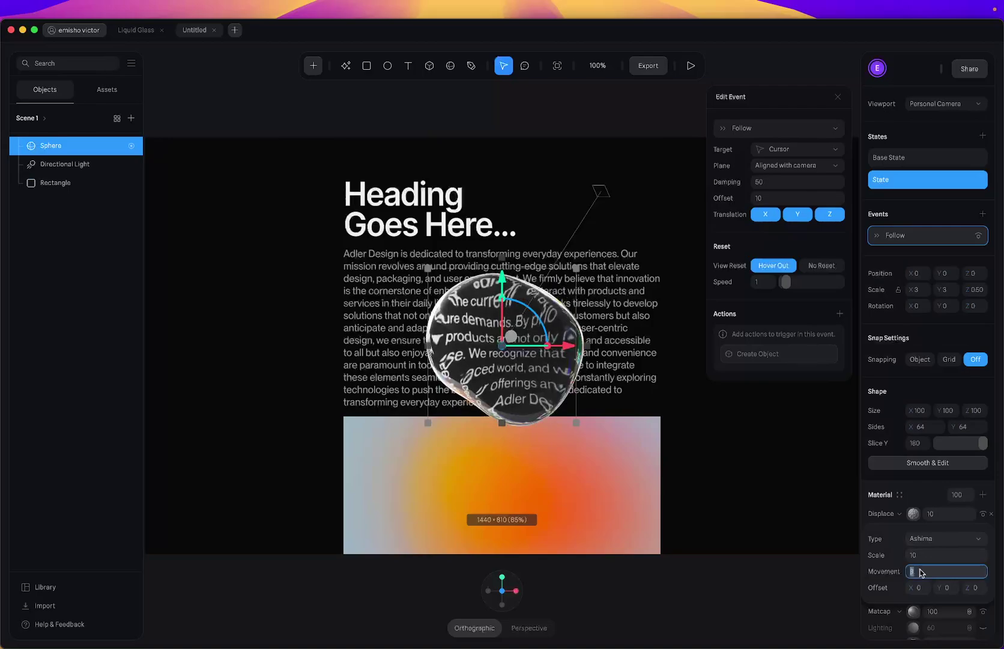
text(4)
key(Return)
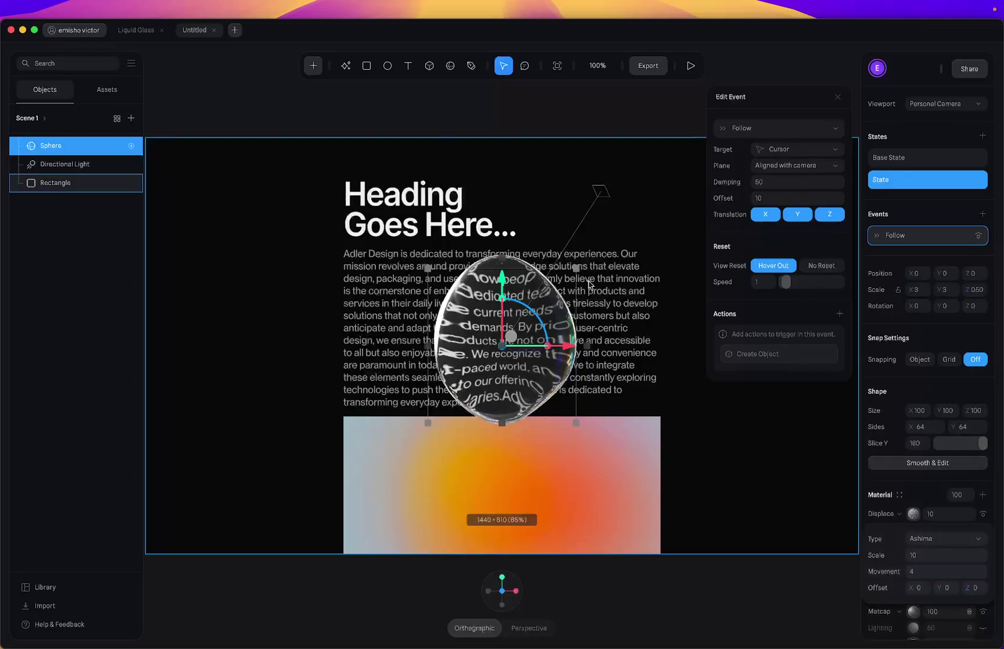
Compare the sphere's Base State with the added state and preview the scene from the Base State.
click(925, 160)
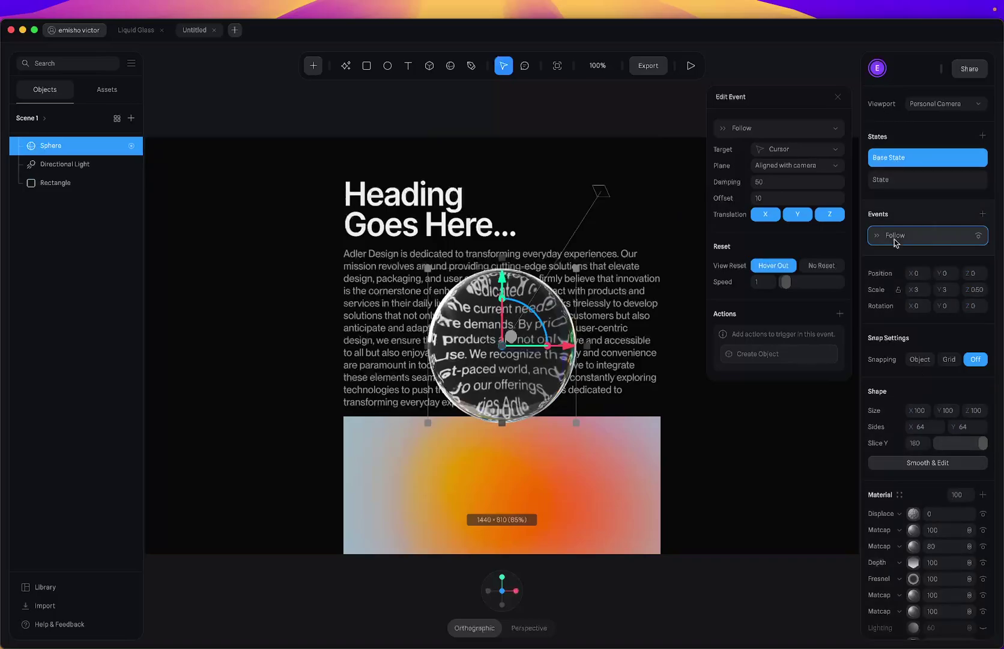
click(902, 183)
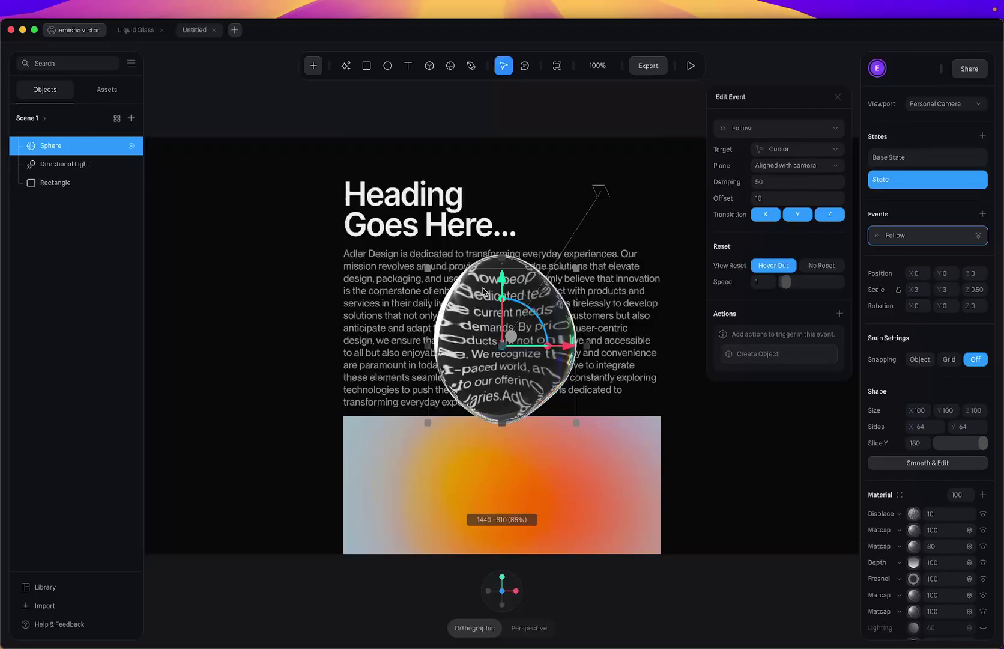
click(915, 160)
click(691, 65)
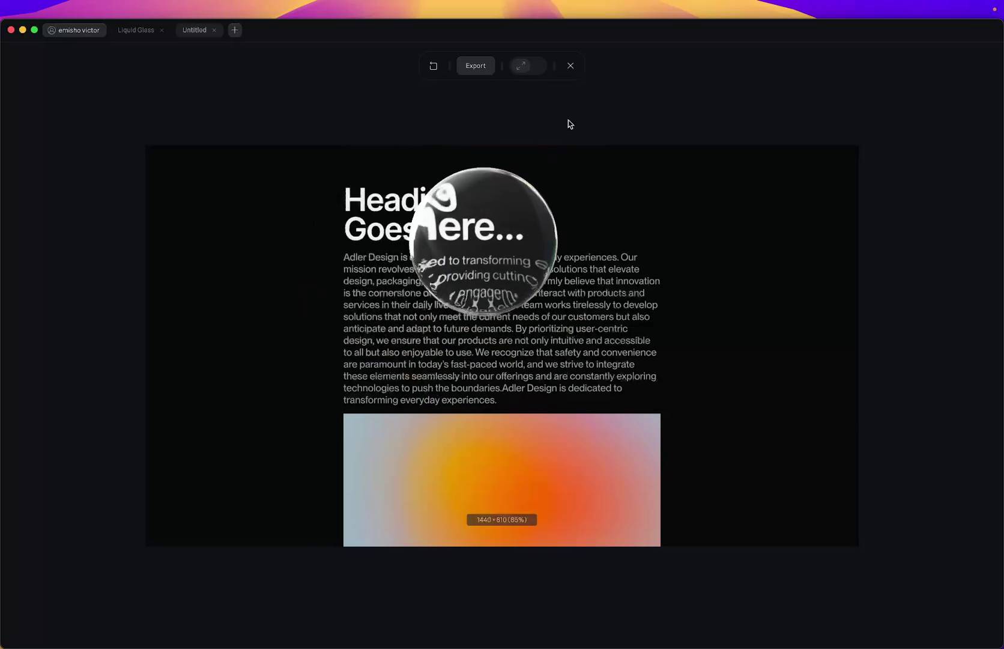
click(571, 67)
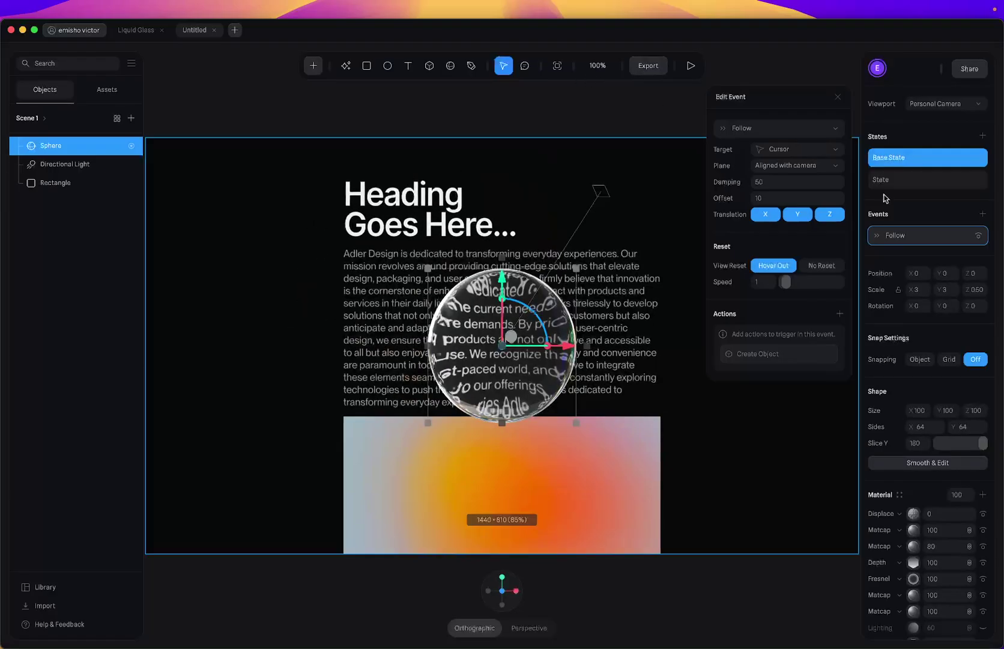
Add a Start event to the sphere with a Transition action going from Base State to State.
click(982, 214)
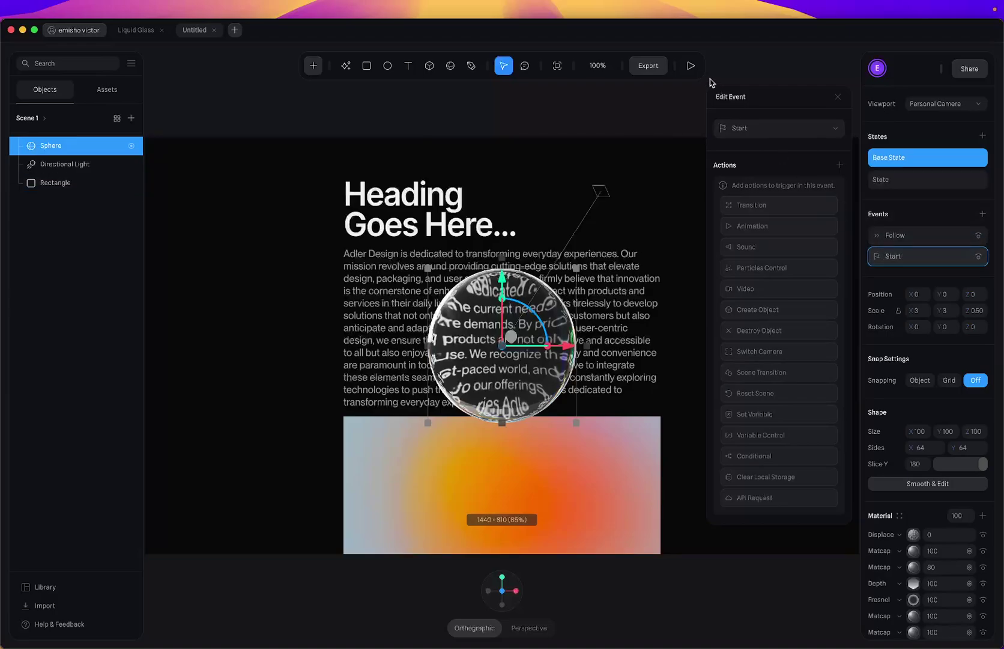
click(788, 211)
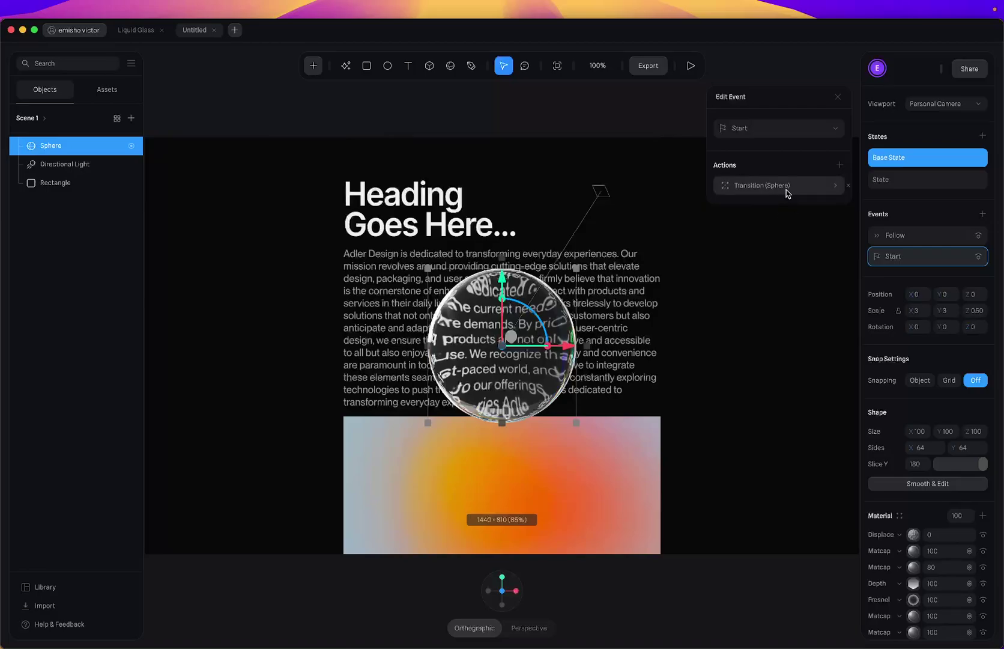
click(786, 187)
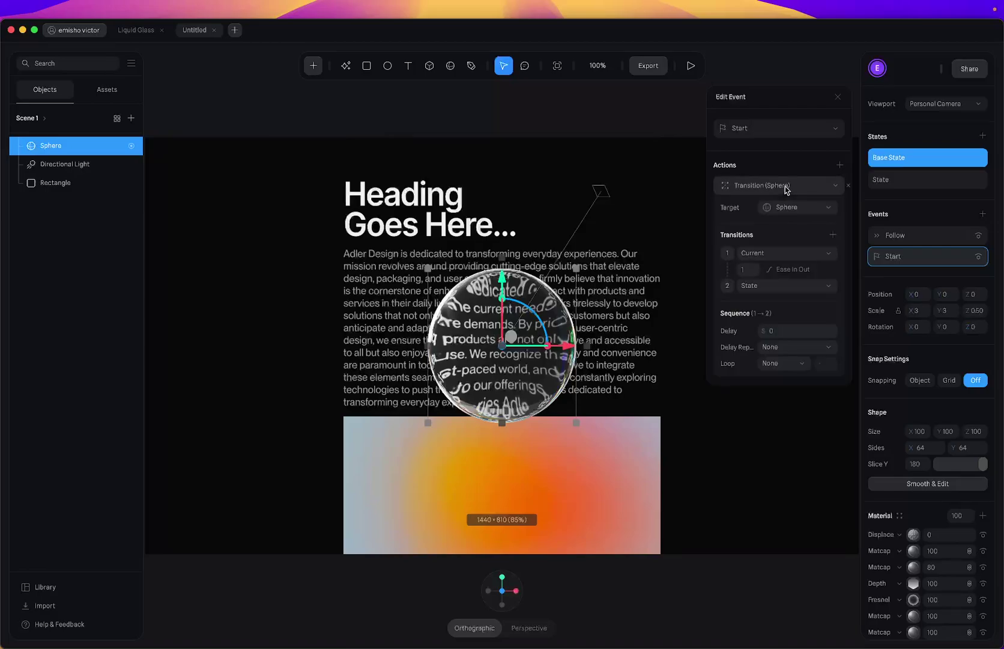
click(766, 254)
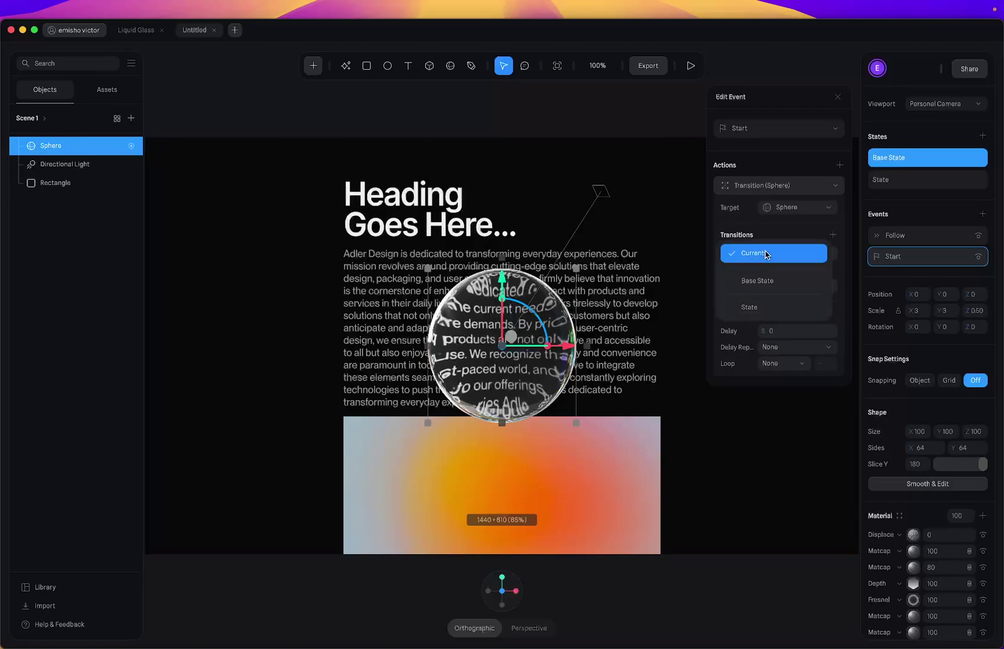
click(761, 283)
click(764, 284)
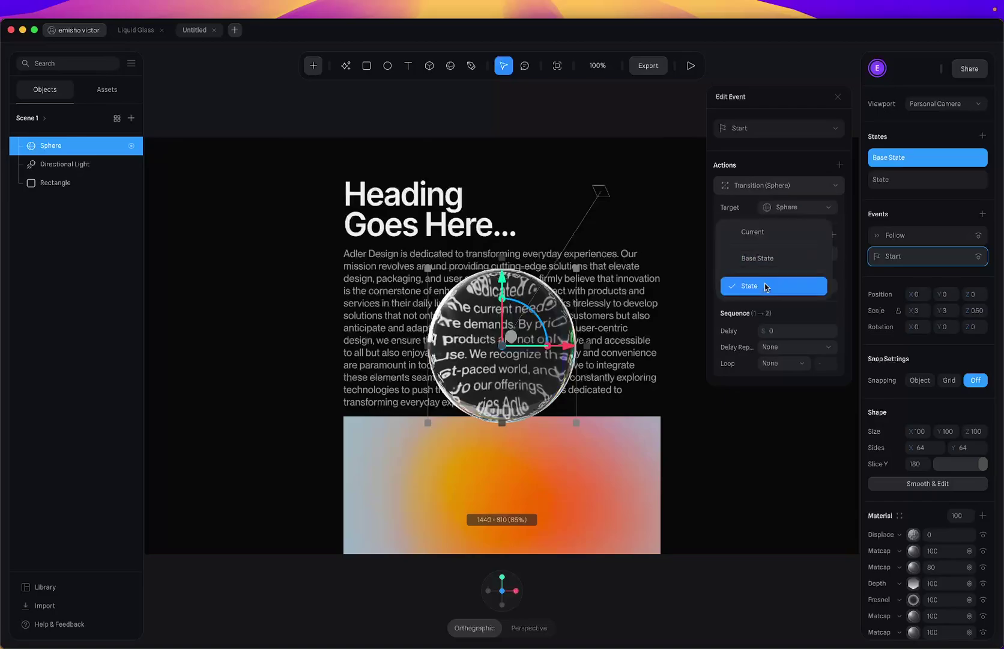
click(766, 287)
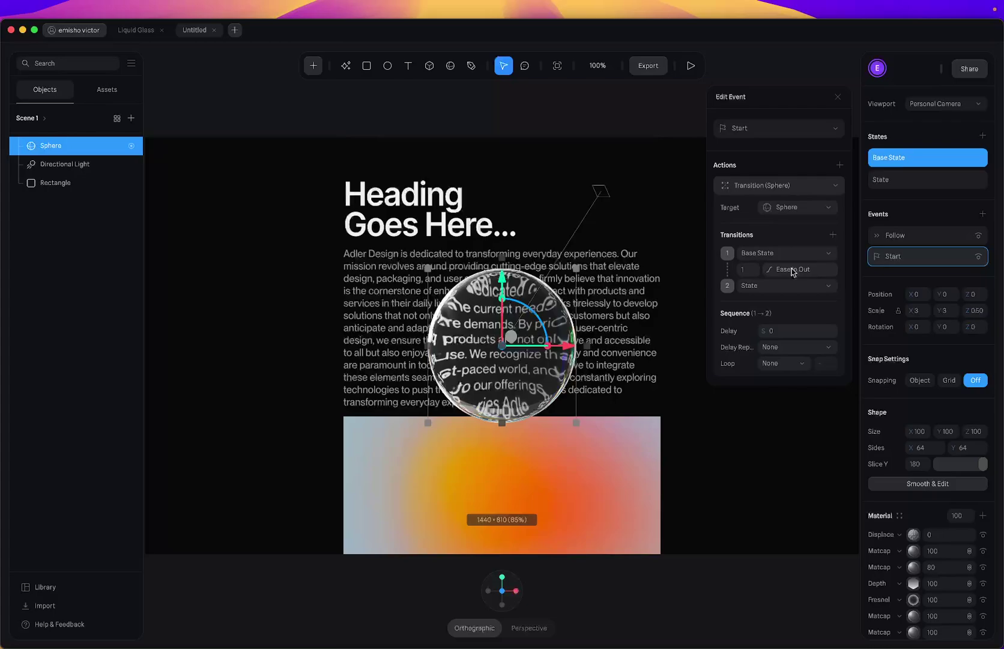
Set the Start event's transition easing to Linear with a duration of 5.
click(794, 271)
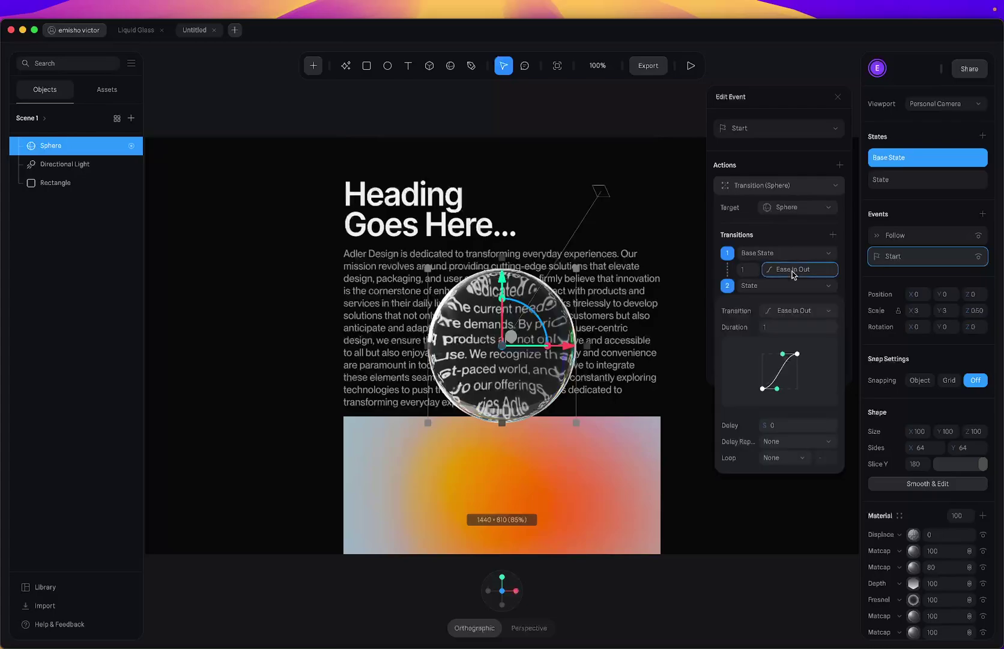
click(794, 310)
click(802, 234)
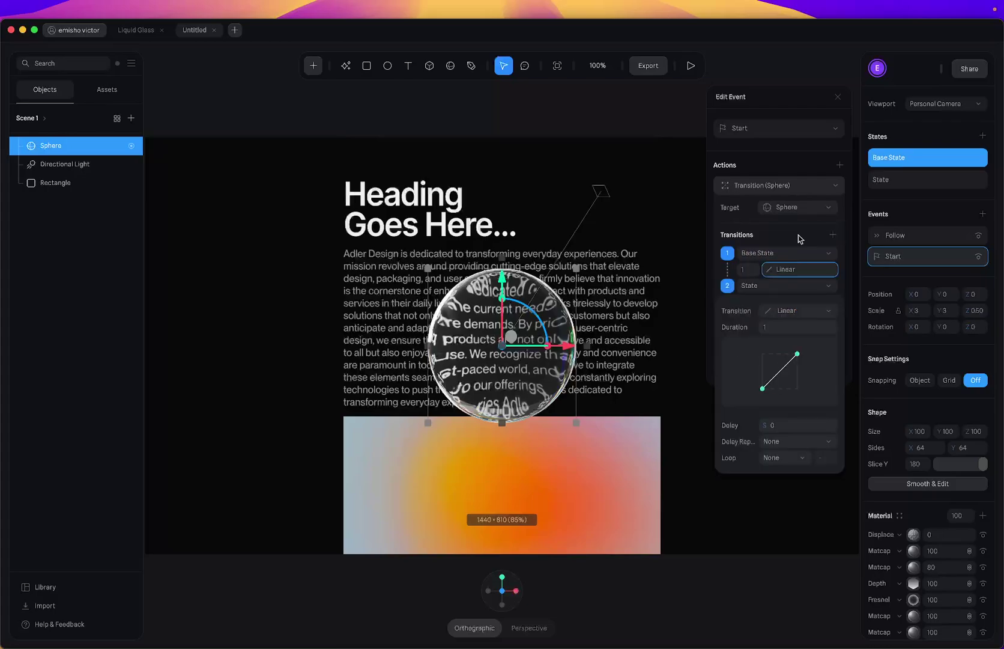
click(774, 329)
text(5)
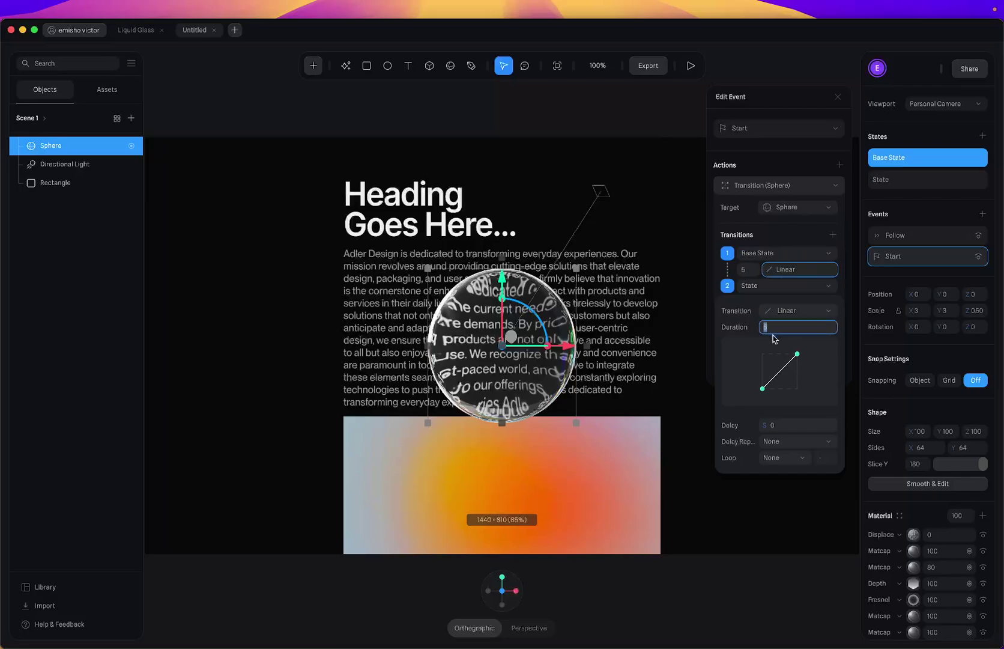
click(728, 273)
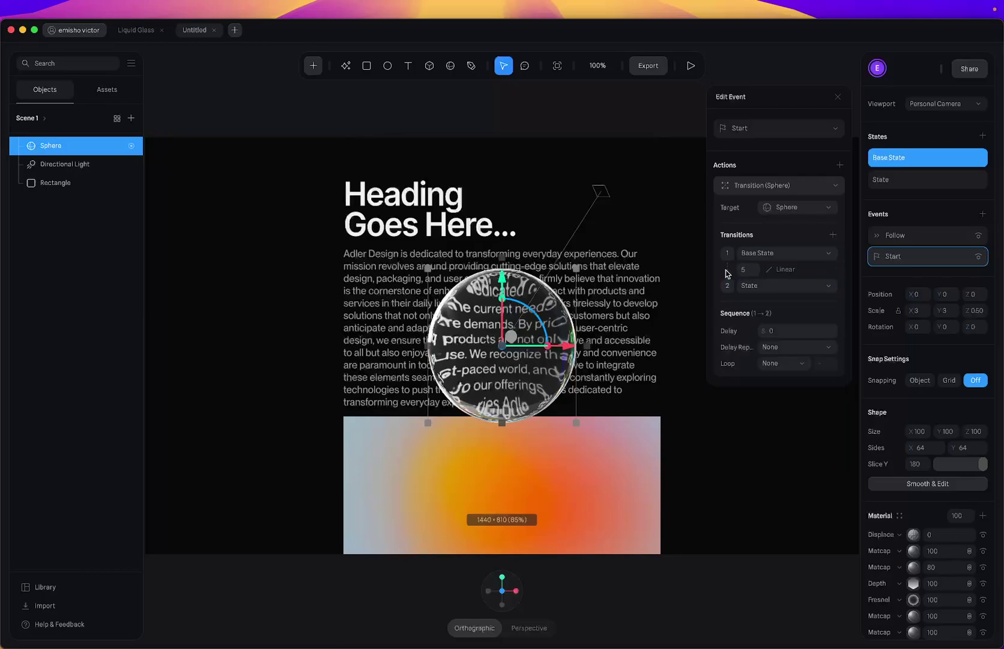
Set the Start transition's loop to Infinite with a Ping Pong cycle and preview the animated sphere.
click(771, 367)
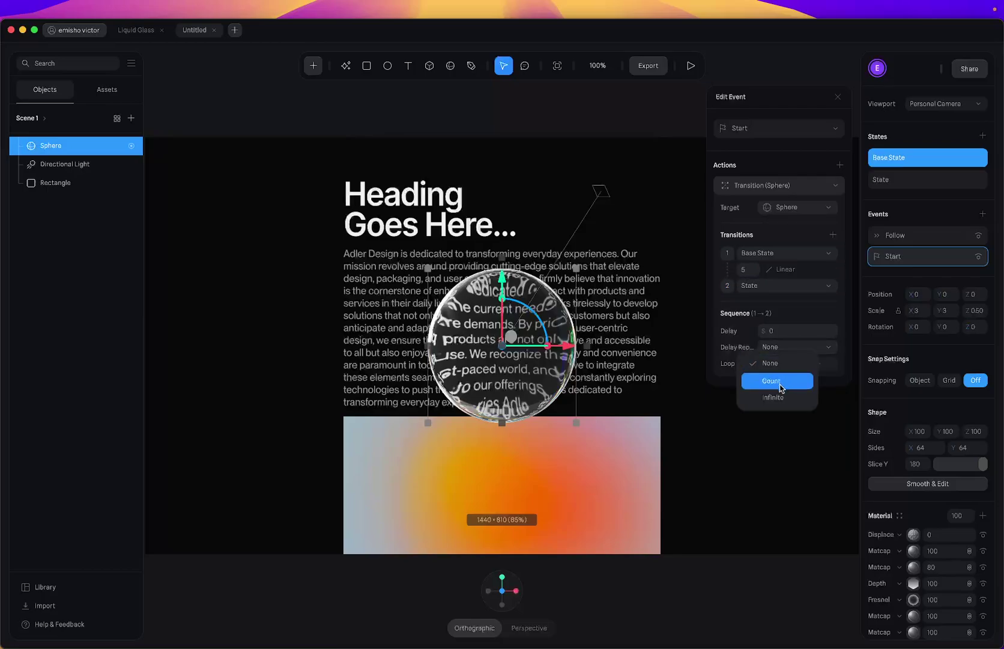
click(778, 395)
click(774, 380)
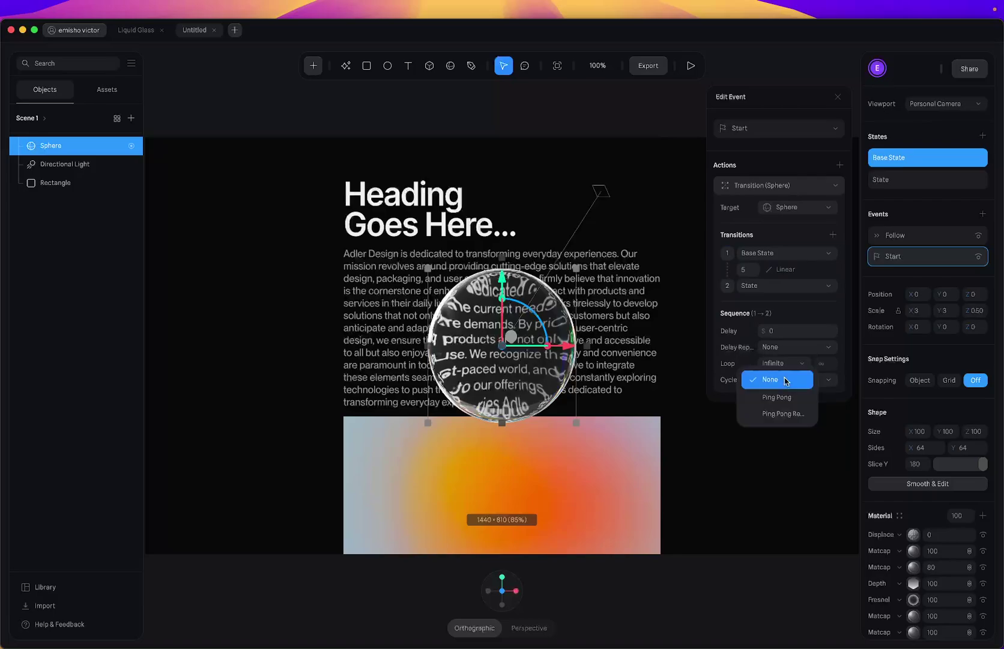
click(779, 391)
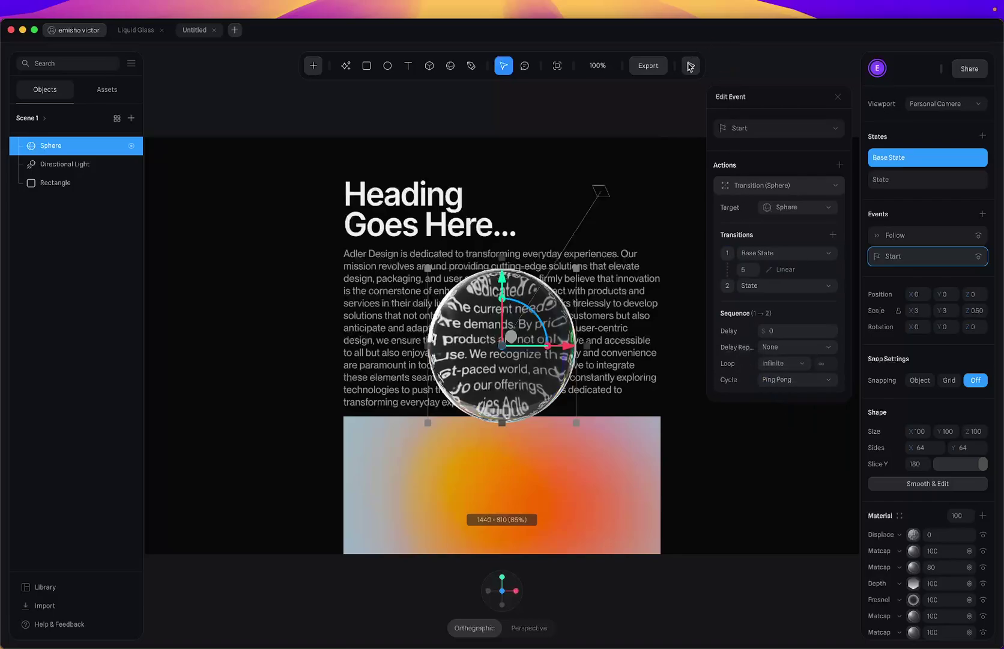
click(690, 66)
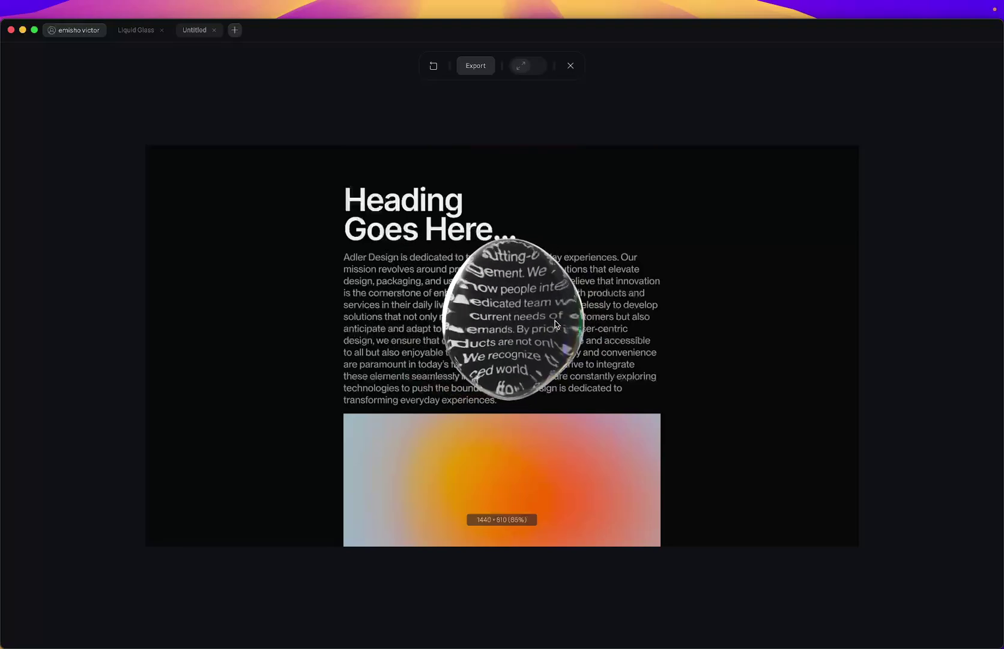
click(571, 66)
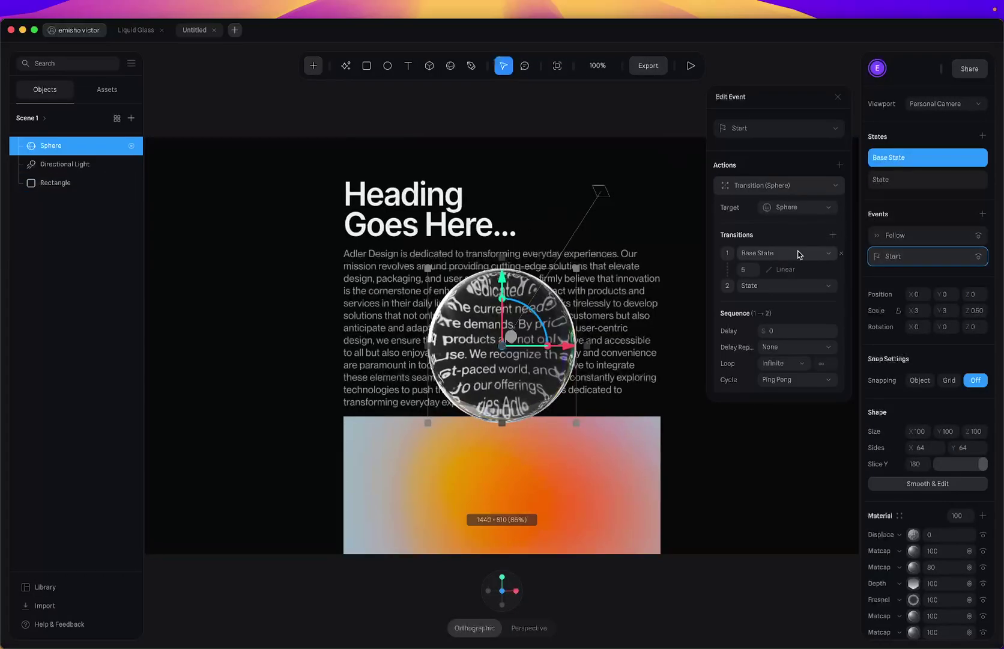
Set the duration of the Base State to State transition to 2 and preview the scene.
click(753, 270)
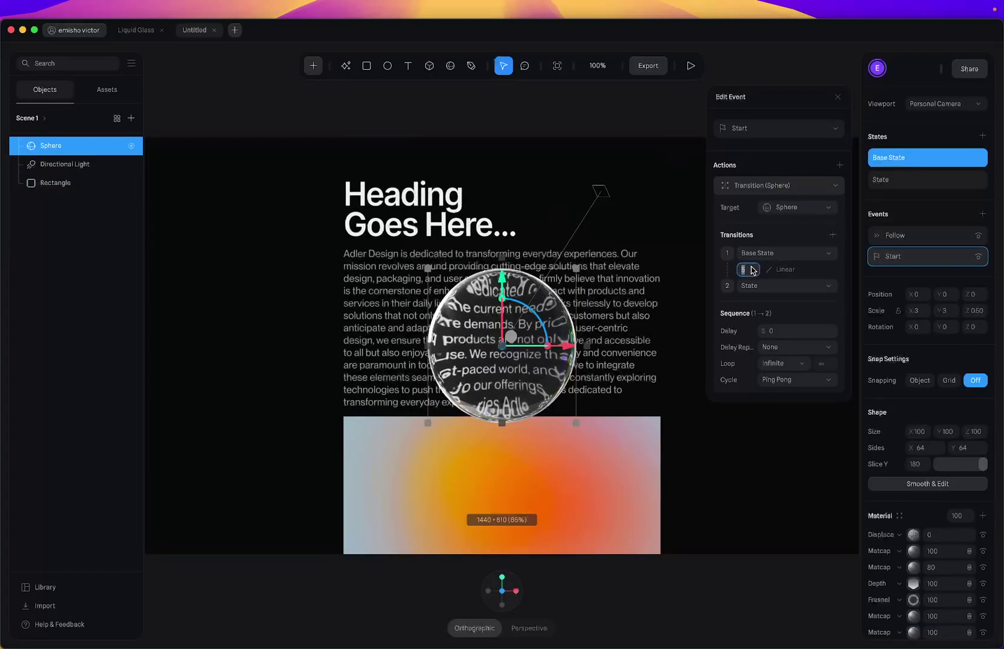
click(690, 66)
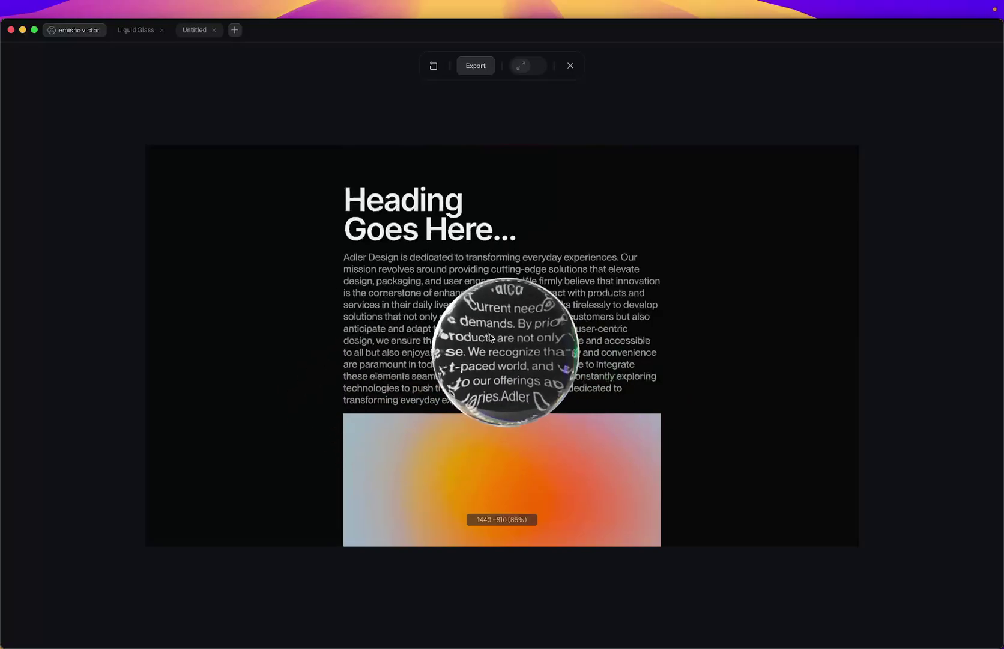
click(570, 66)
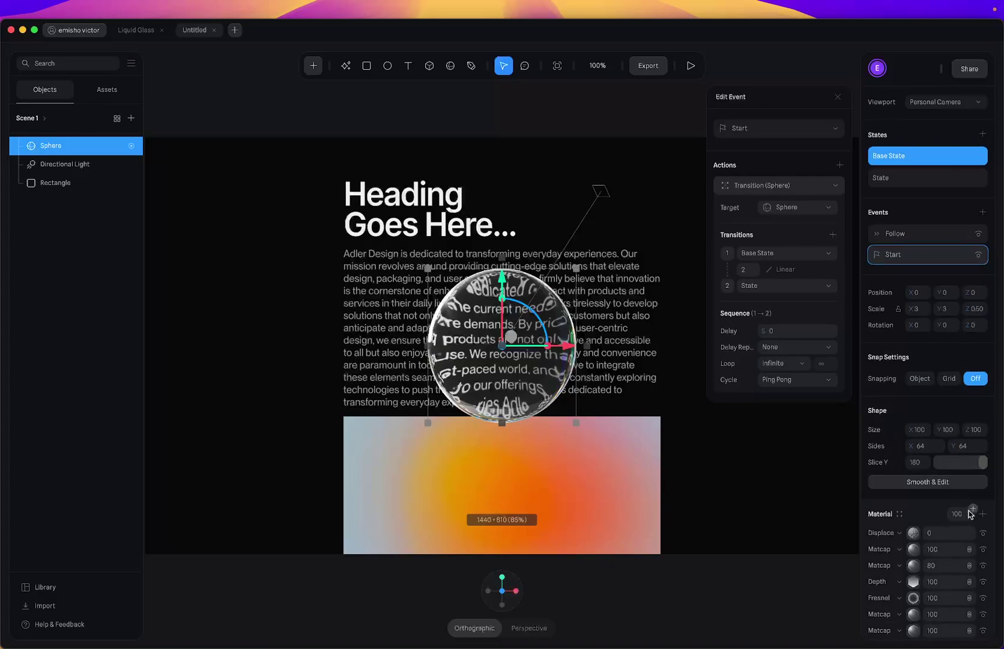
Set the Displace layer's amount to 24 in the sphere's added state.
scroll(971, 513, down, 2)
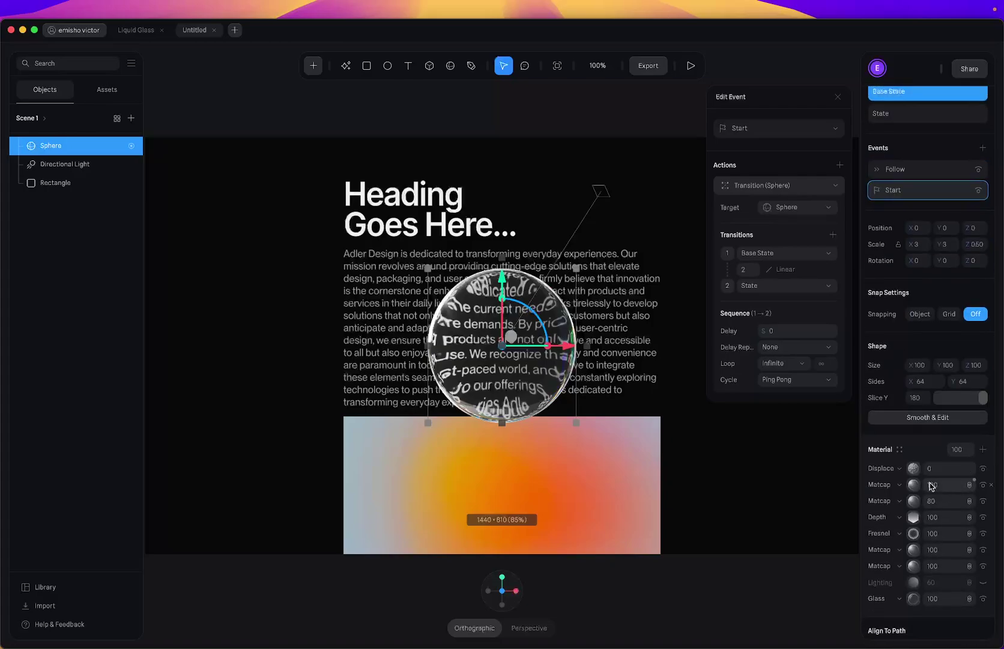
click(917, 114)
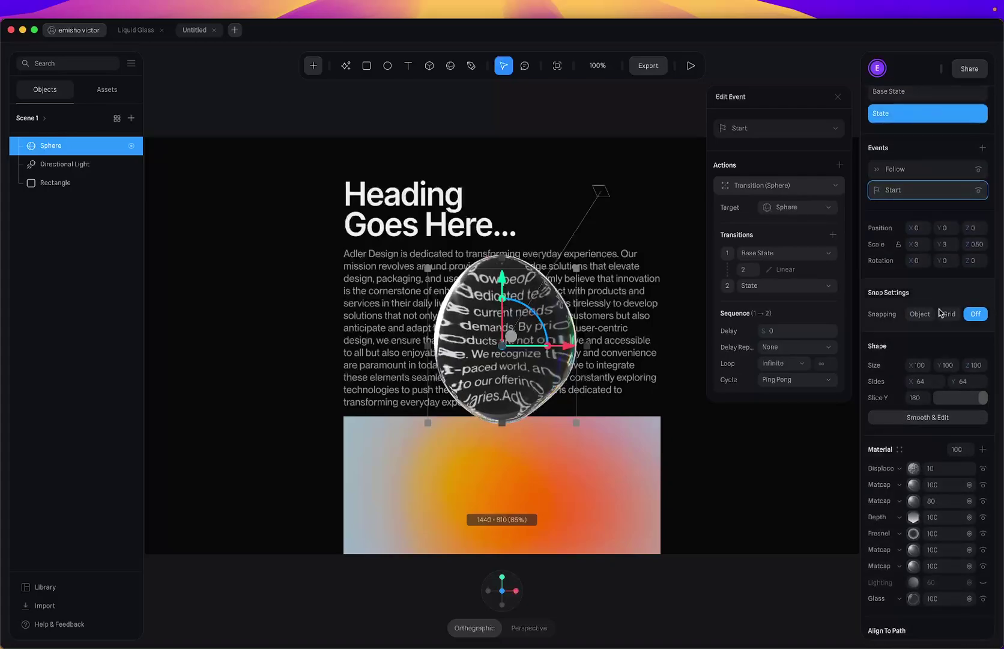
click(938, 469)
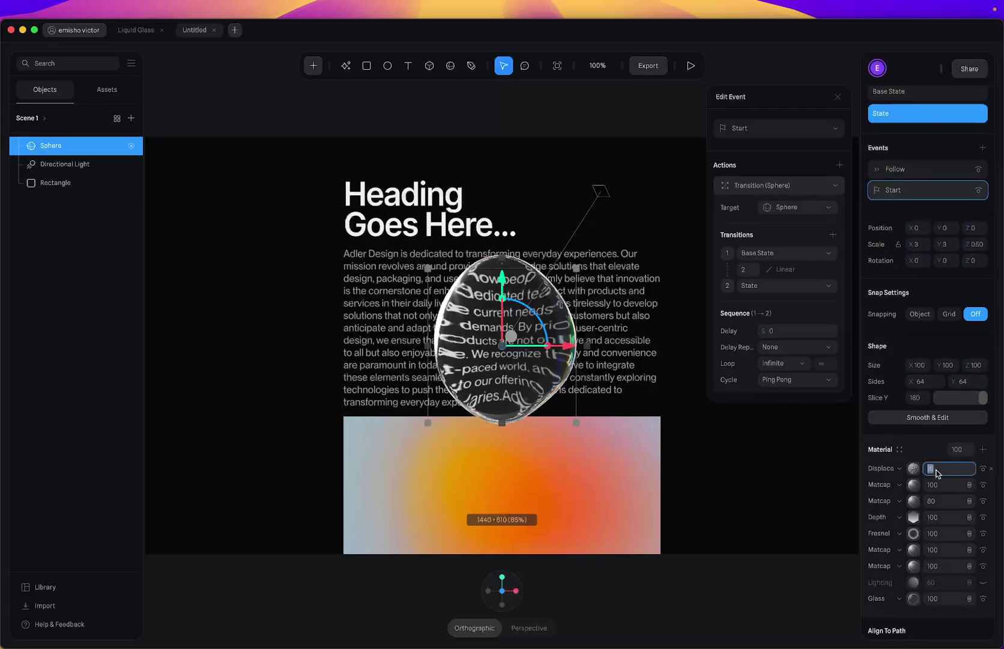
key(Return)
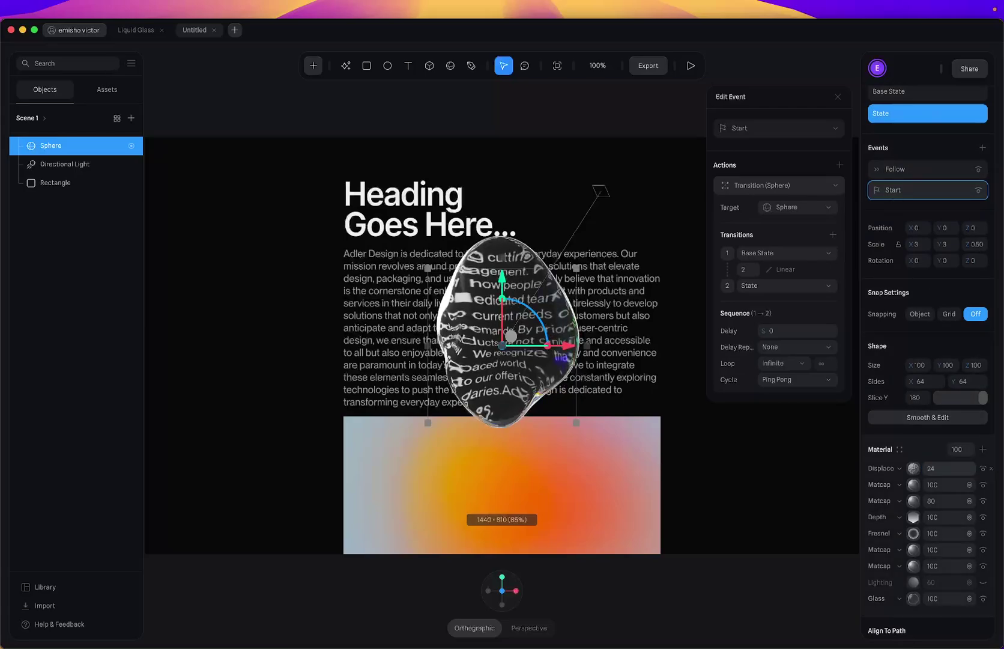
Set the added state's Displace type to Simplex Fractal after trying Fbm, Perlin and Voronoi, and preview the scene.
click(914, 468)
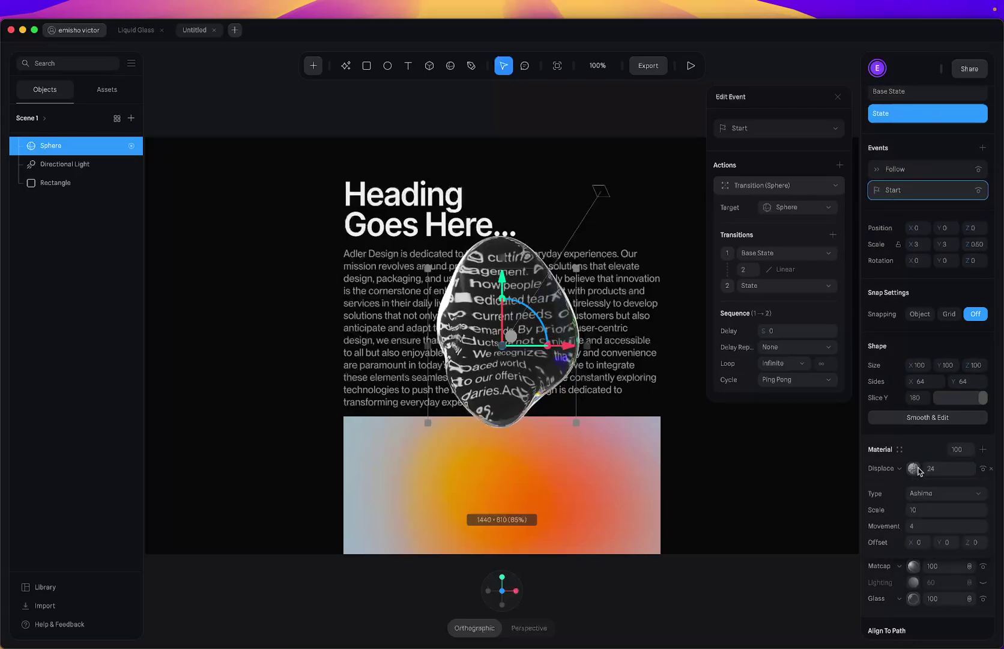
click(912, 497)
click(914, 511)
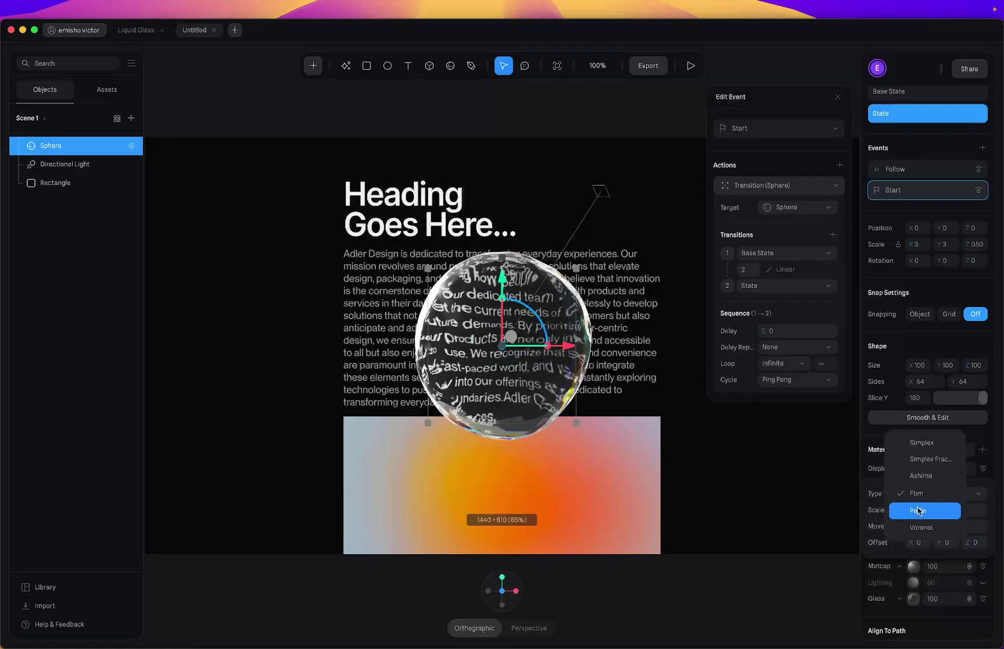
click(918, 510)
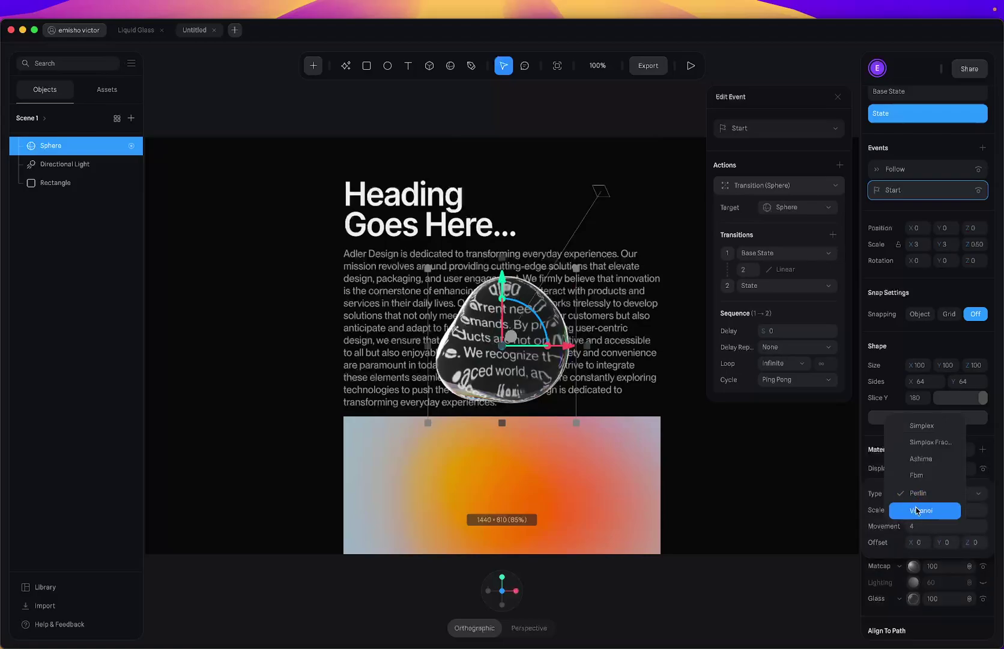
click(917, 510)
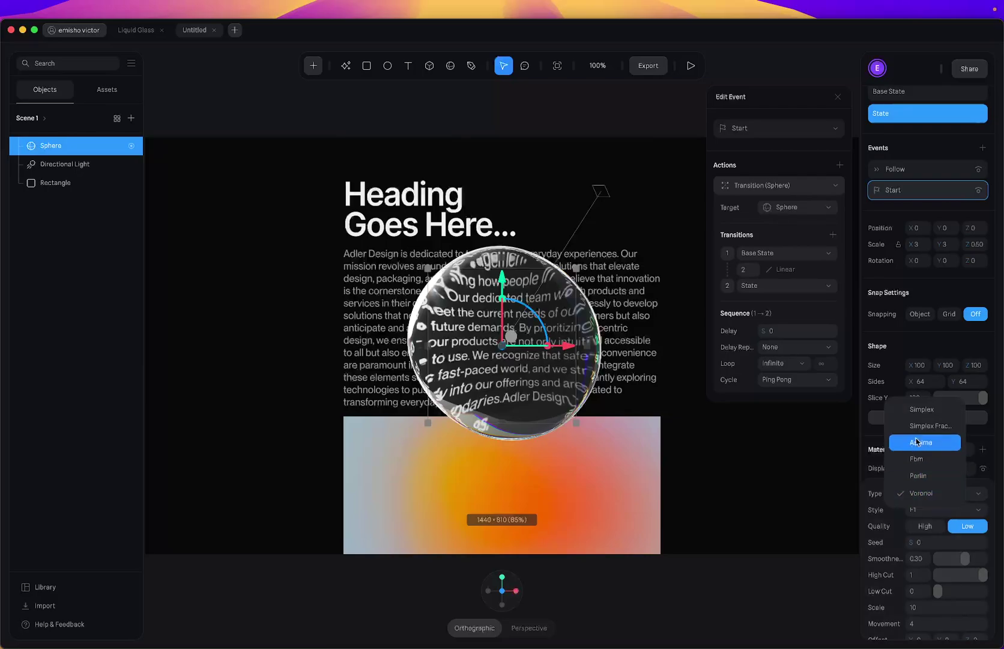
click(922, 425)
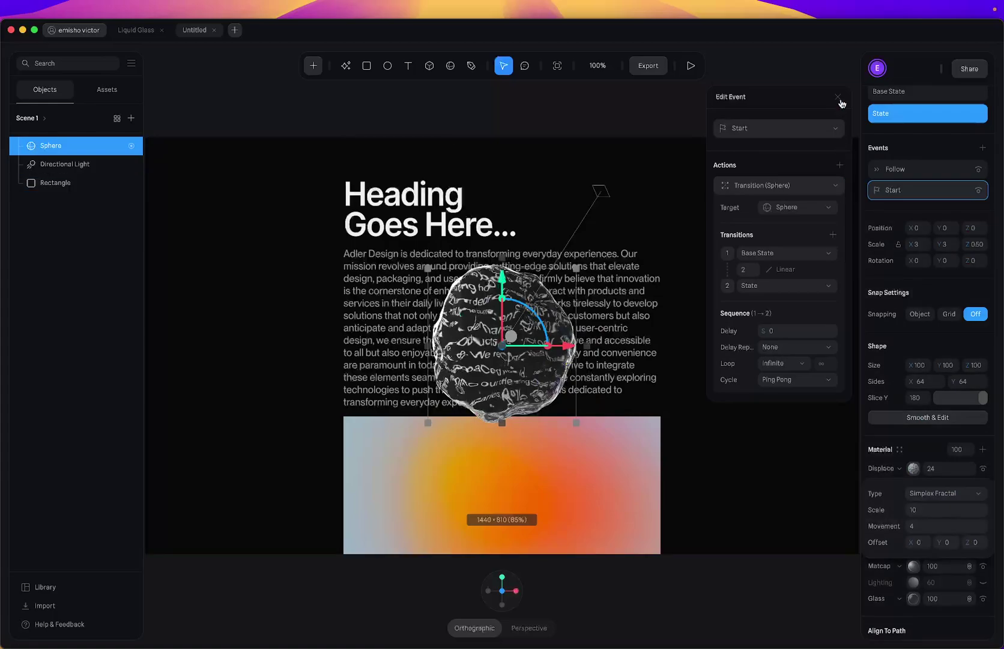
click(690, 67)
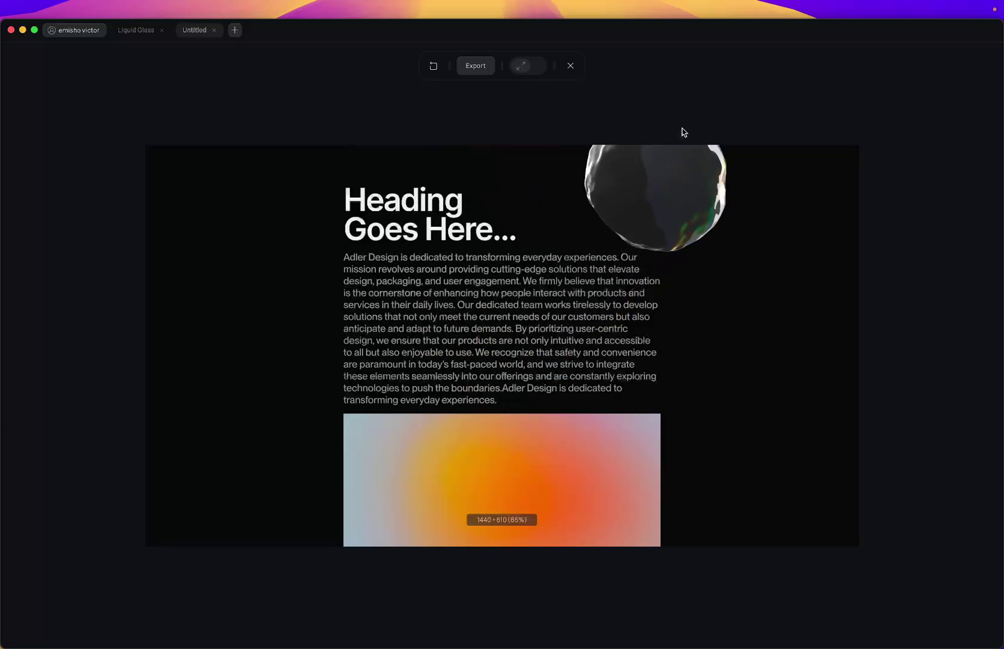
click(719, 10)
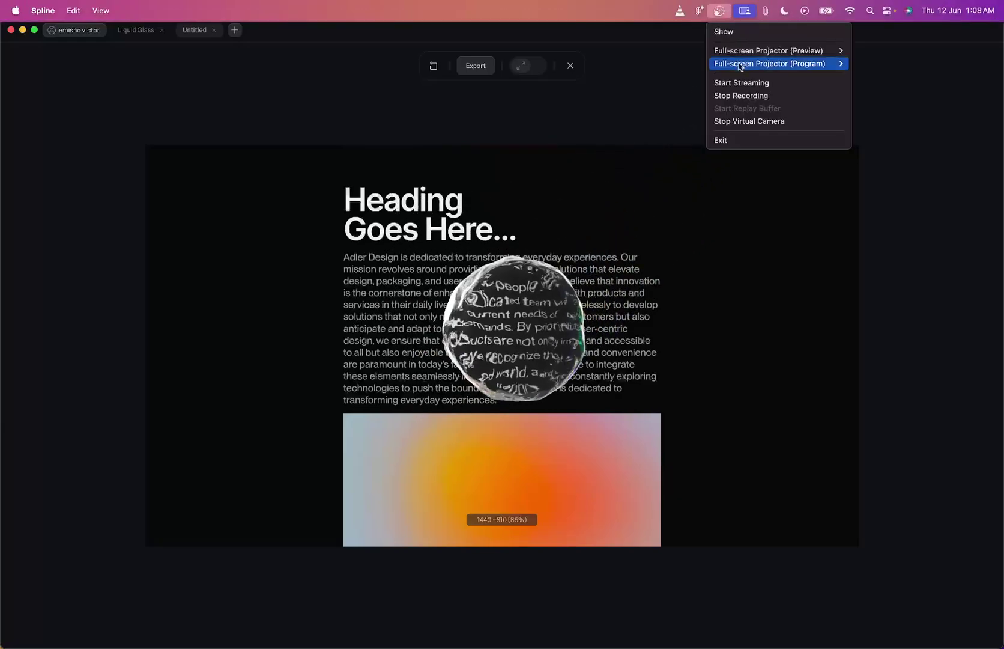